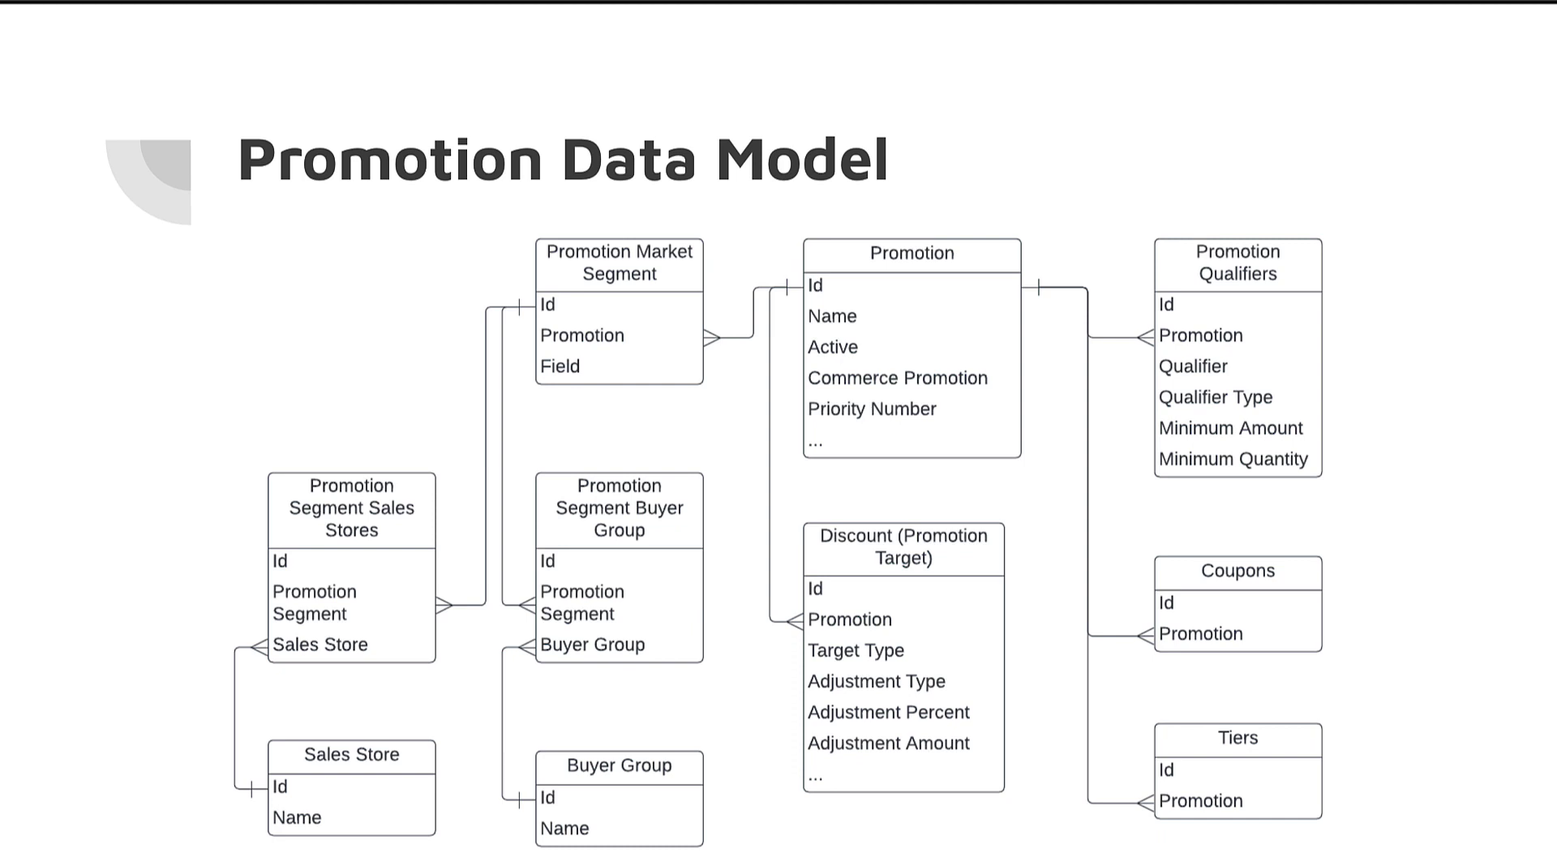
Step: Advance the presentation to the beta Smart Promotion Overview slide
key(Right)
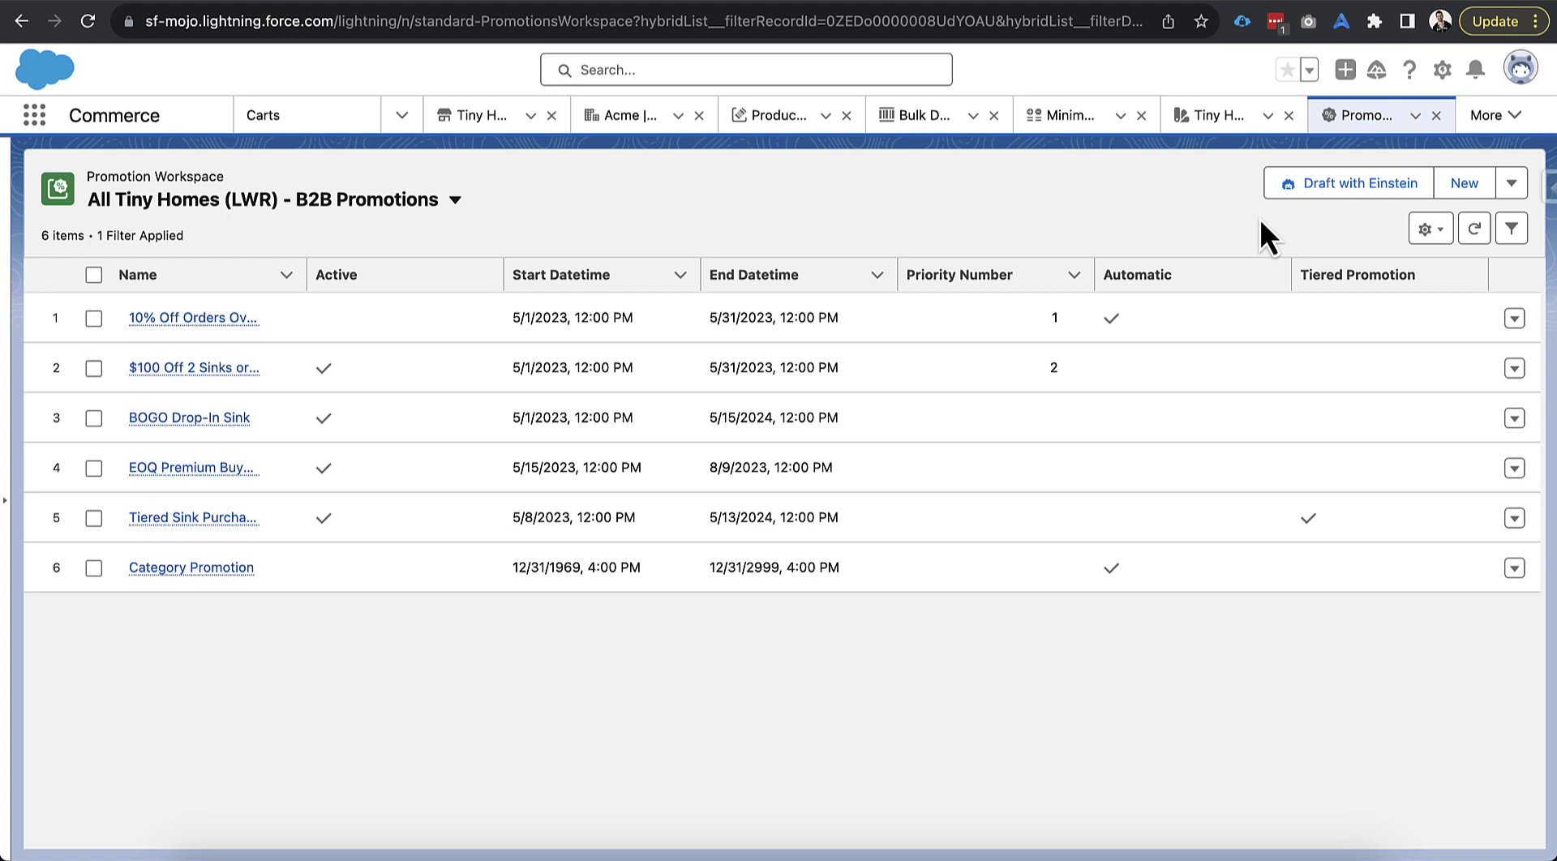
Step: Begin an Einstein promotion draft with Tiny Homes (LWR) - B2B chosen as the store
click(1331, 195)
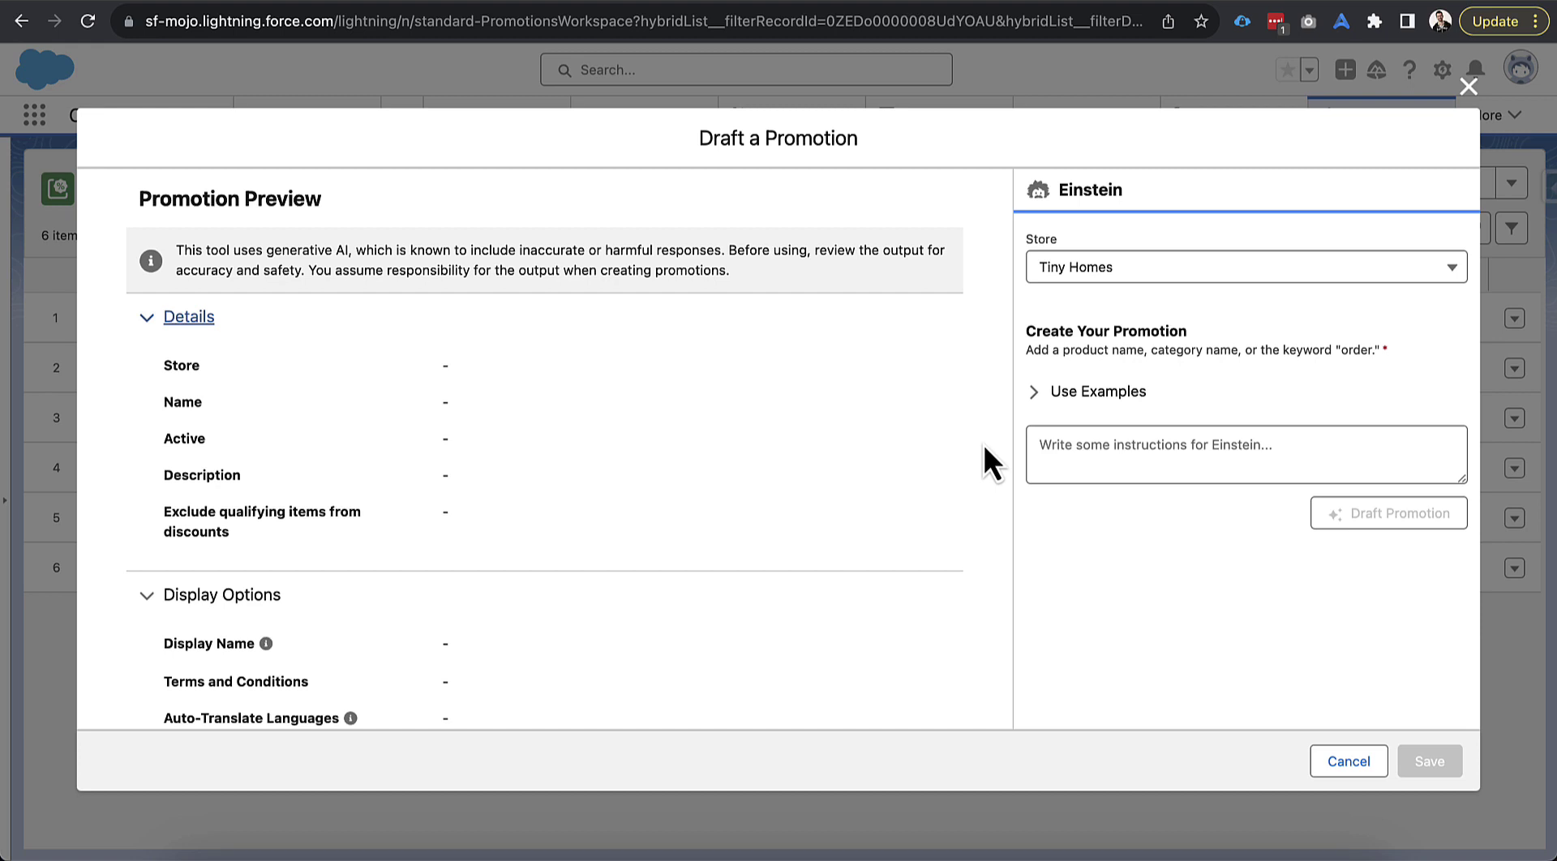
click(1131, 279)
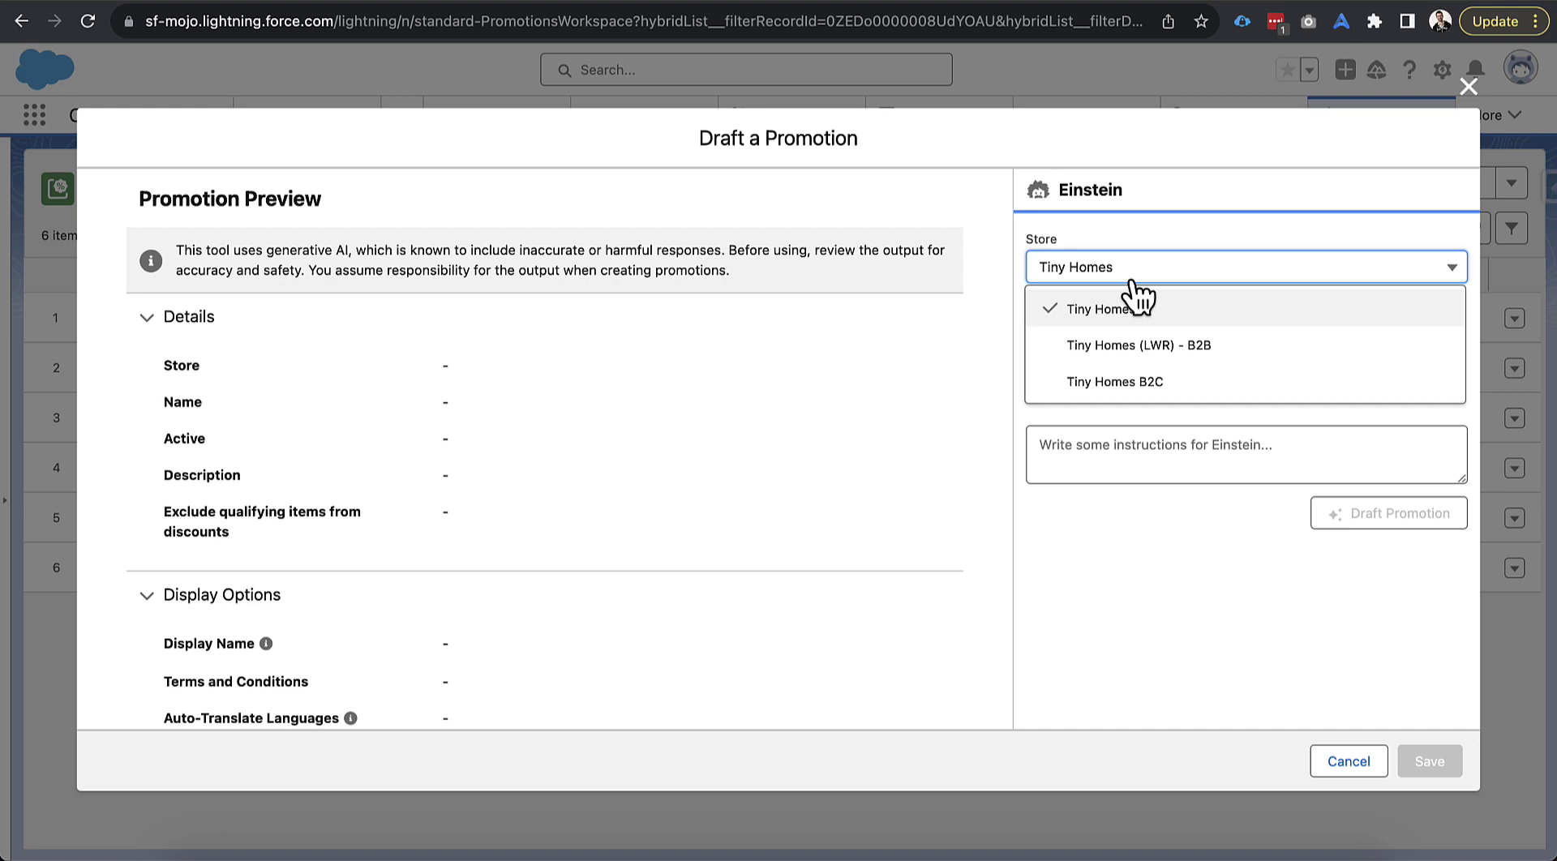
click(1151, 346)
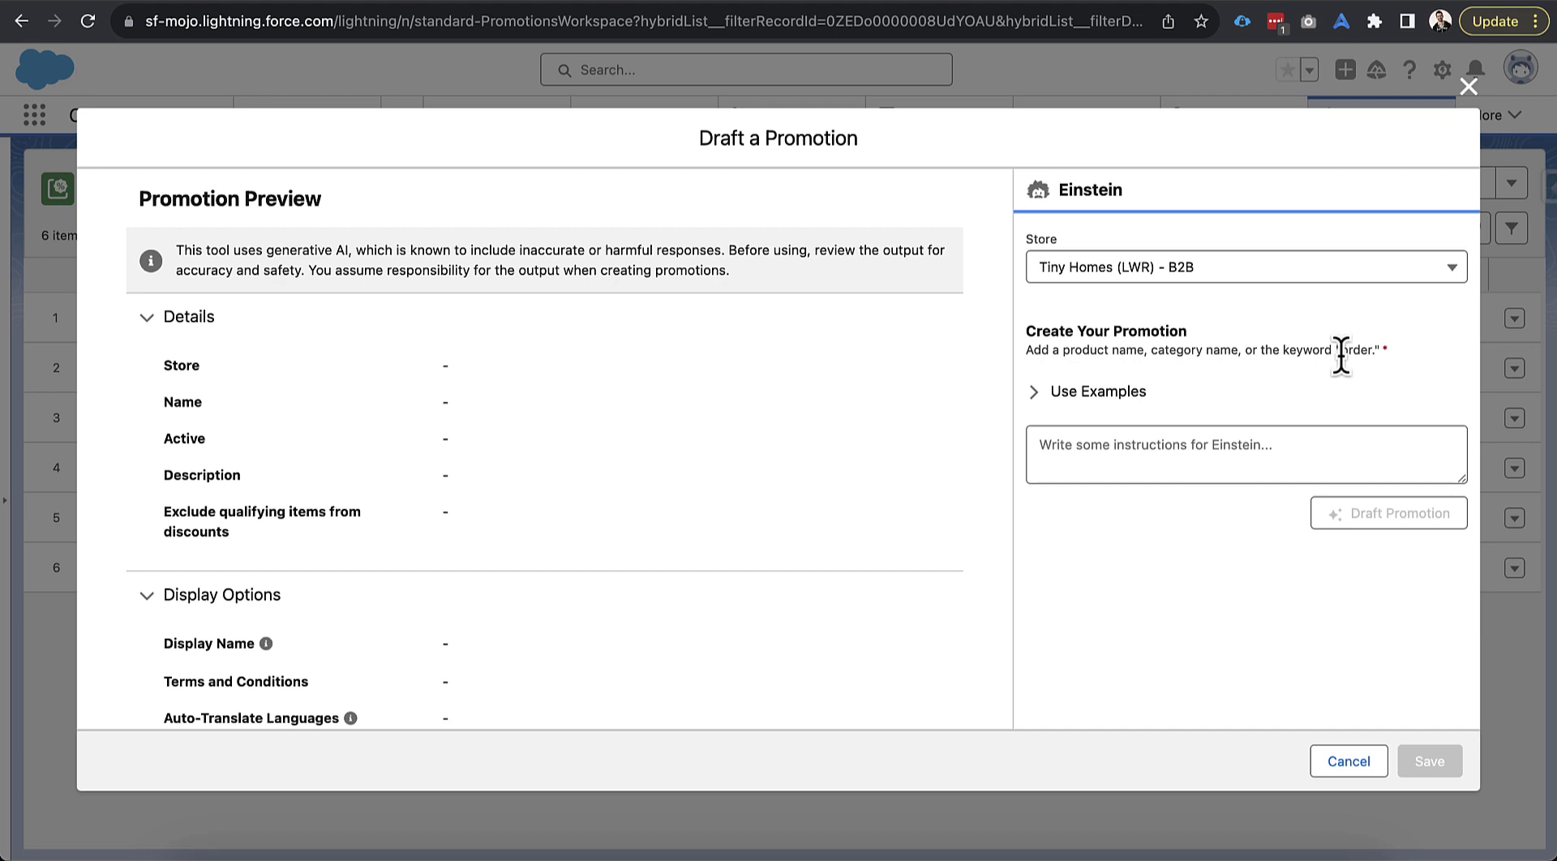
Step: Insert the first example prompt, "Get 10% off on product 'Villa'", into the Einstein instructions
click(1145, 405)
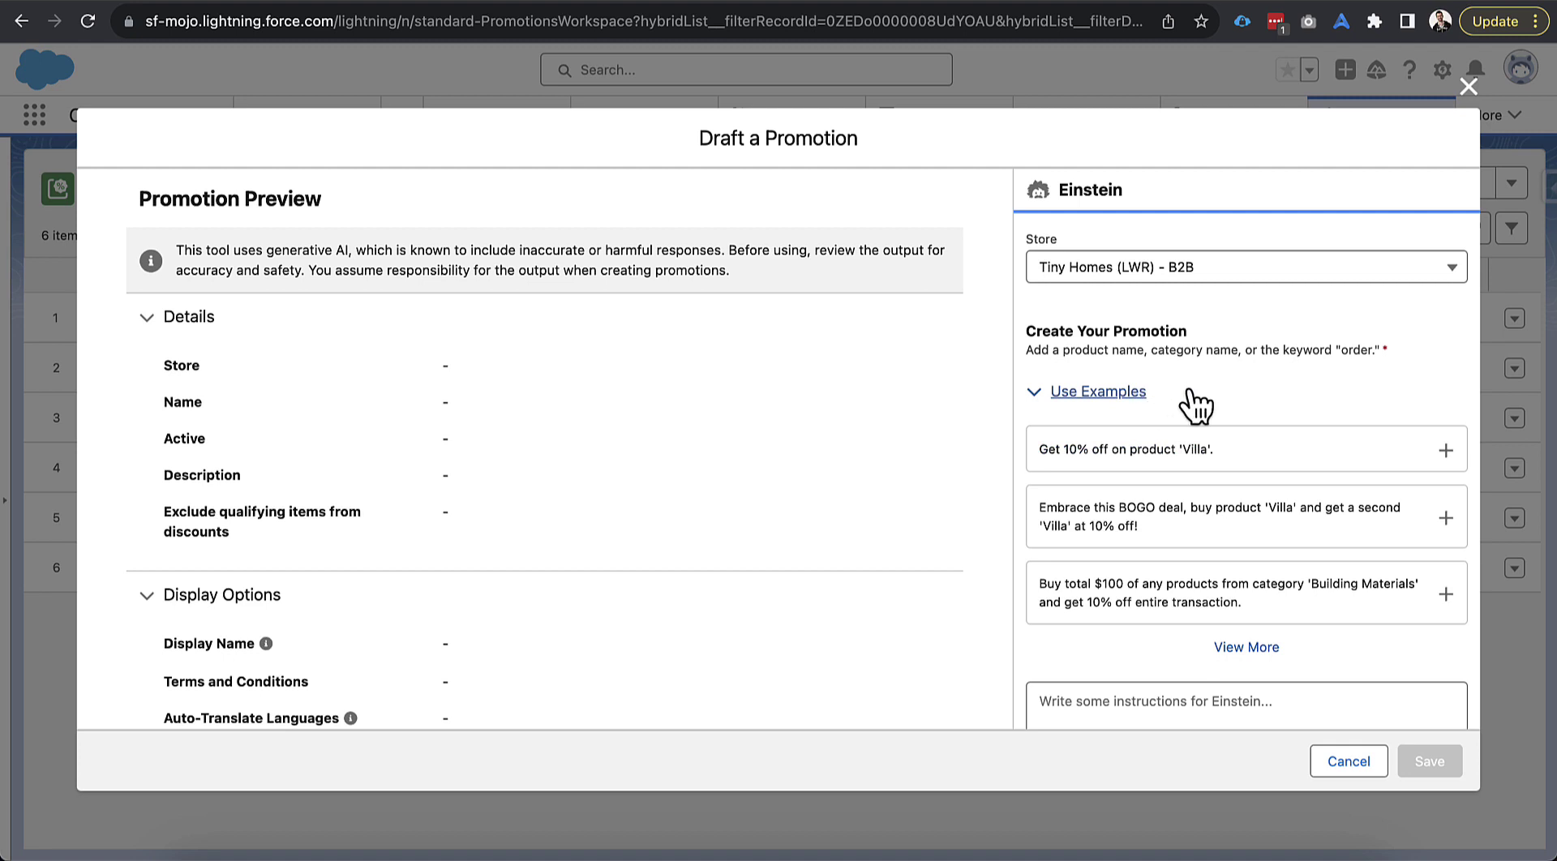
scroll(1192, 402, down, 1)
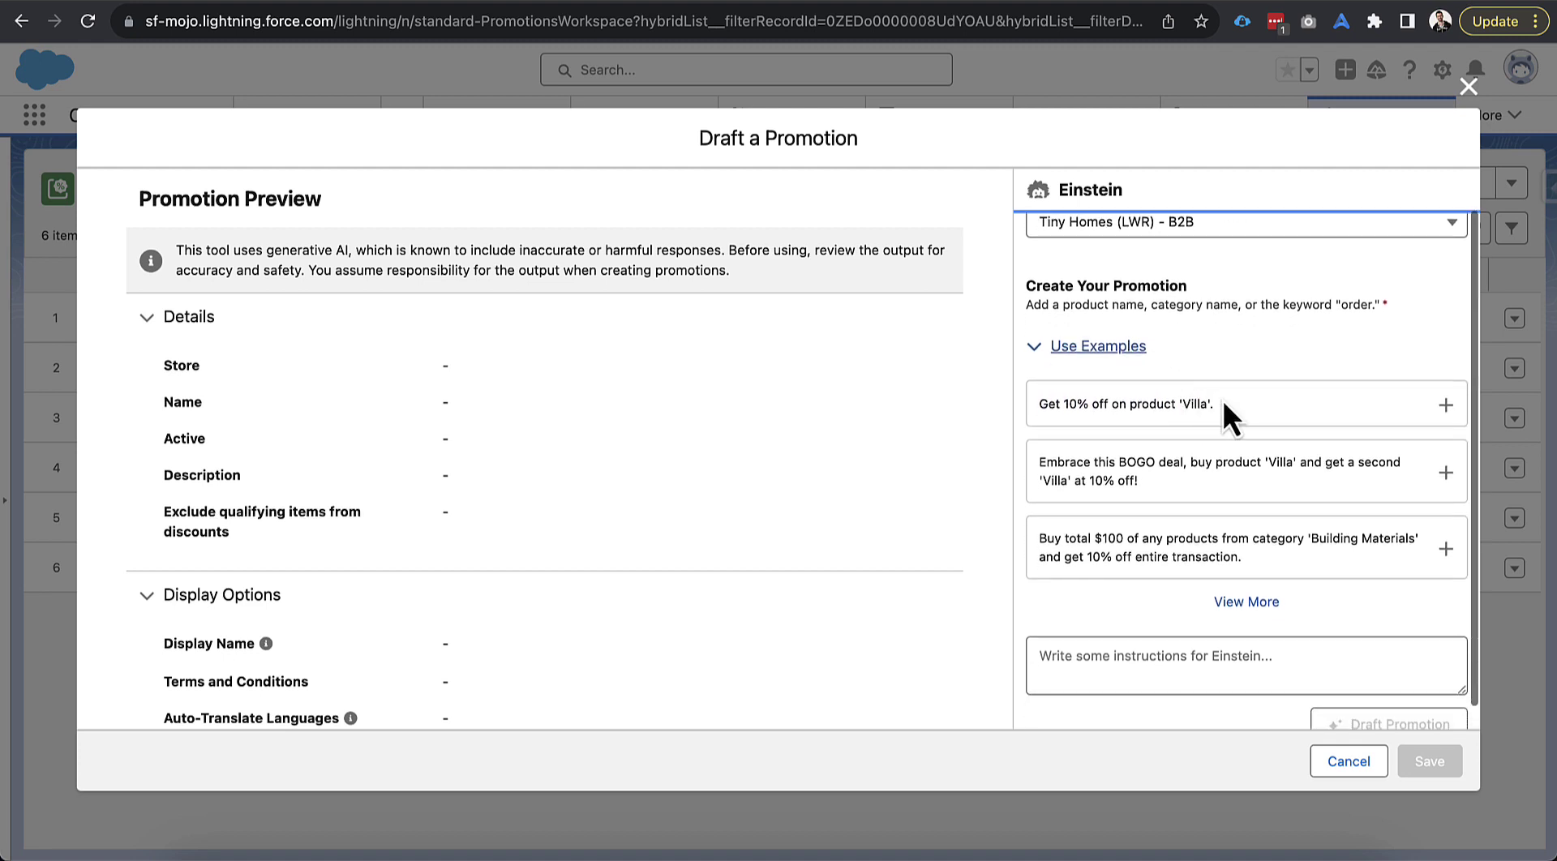
scroll(1215, 407, down, 1)
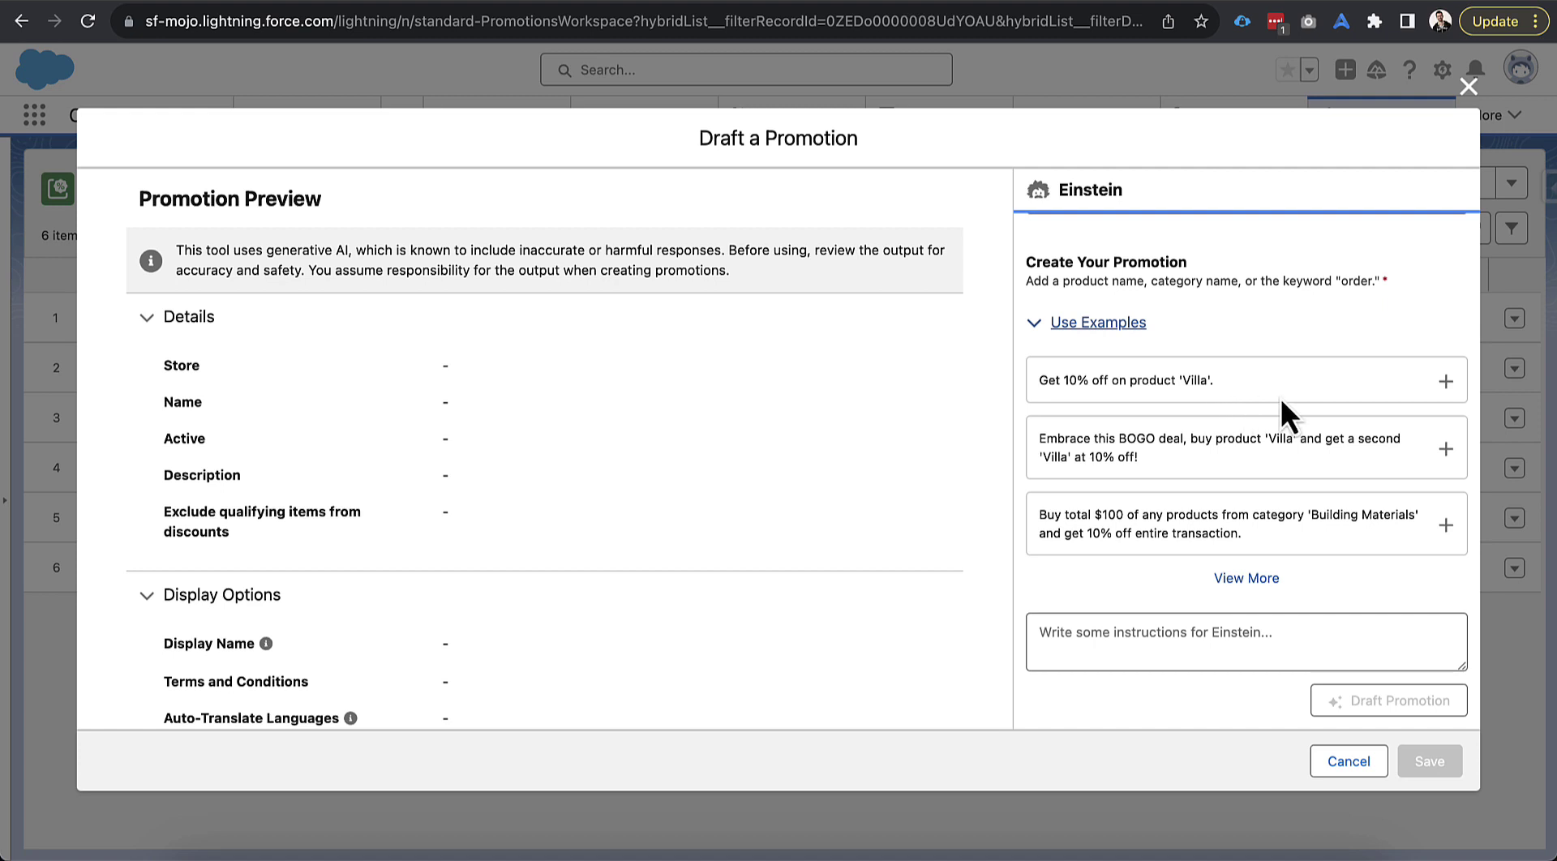
click(1445, 381)
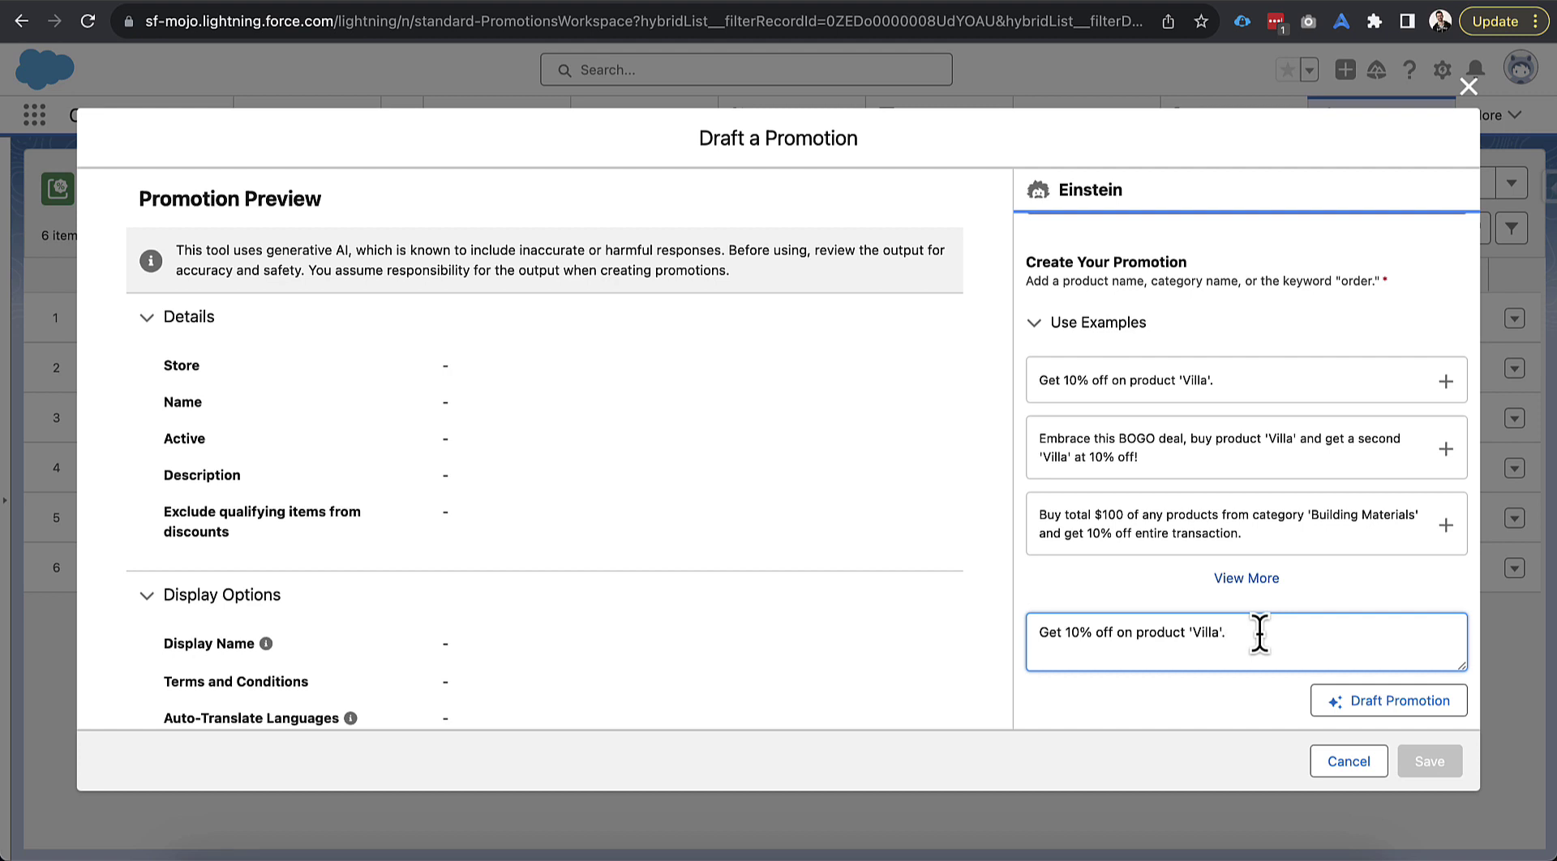
Step: Scroll through the still-empty Promotion Preview sections
scroll(827, 572, down, 2)
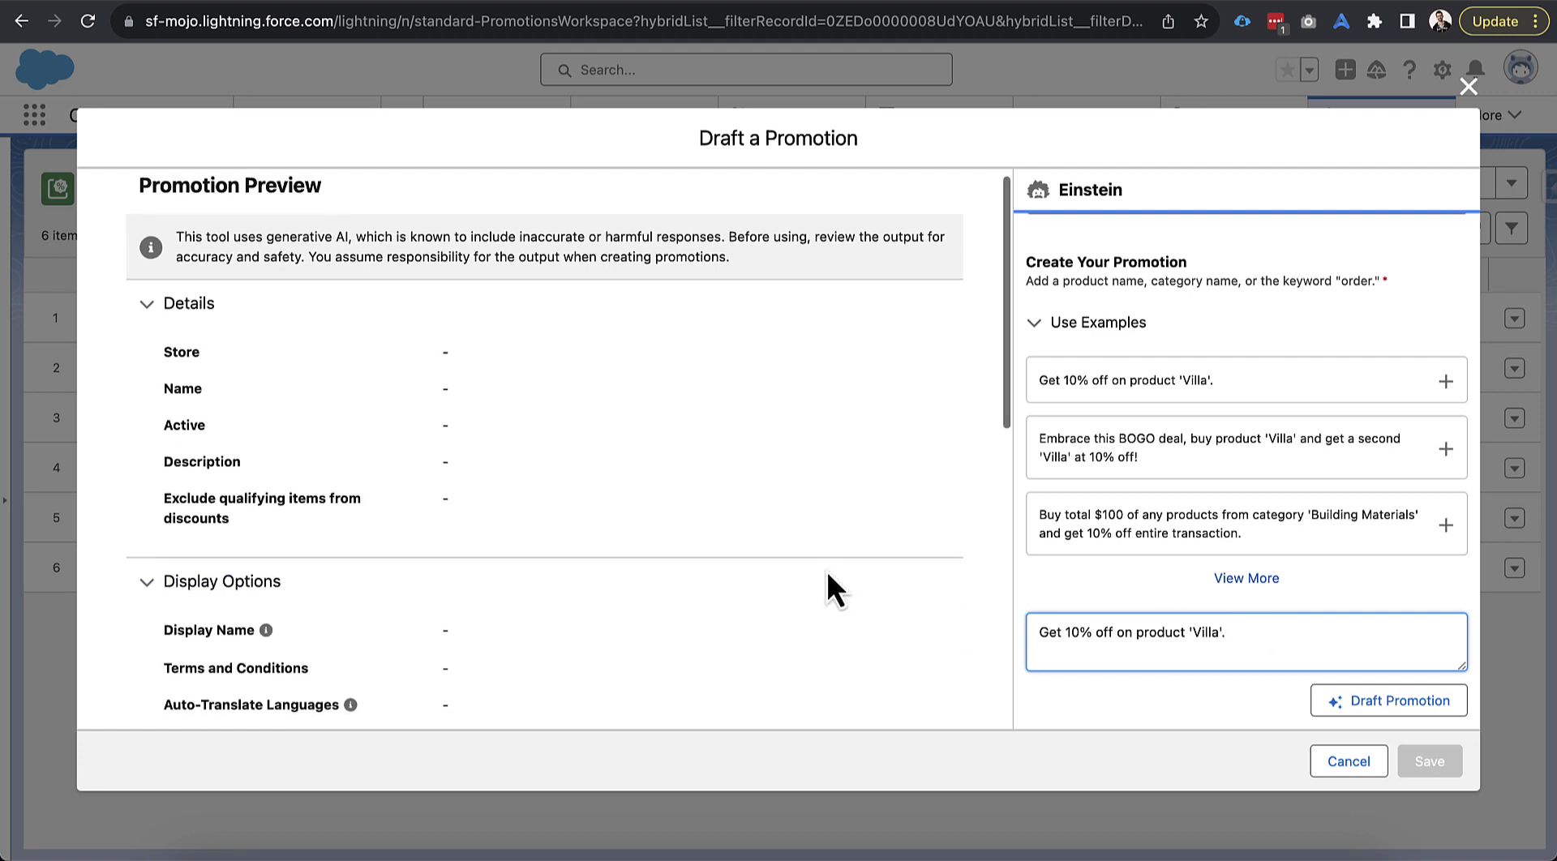
scroll(825, 571, down, 2)
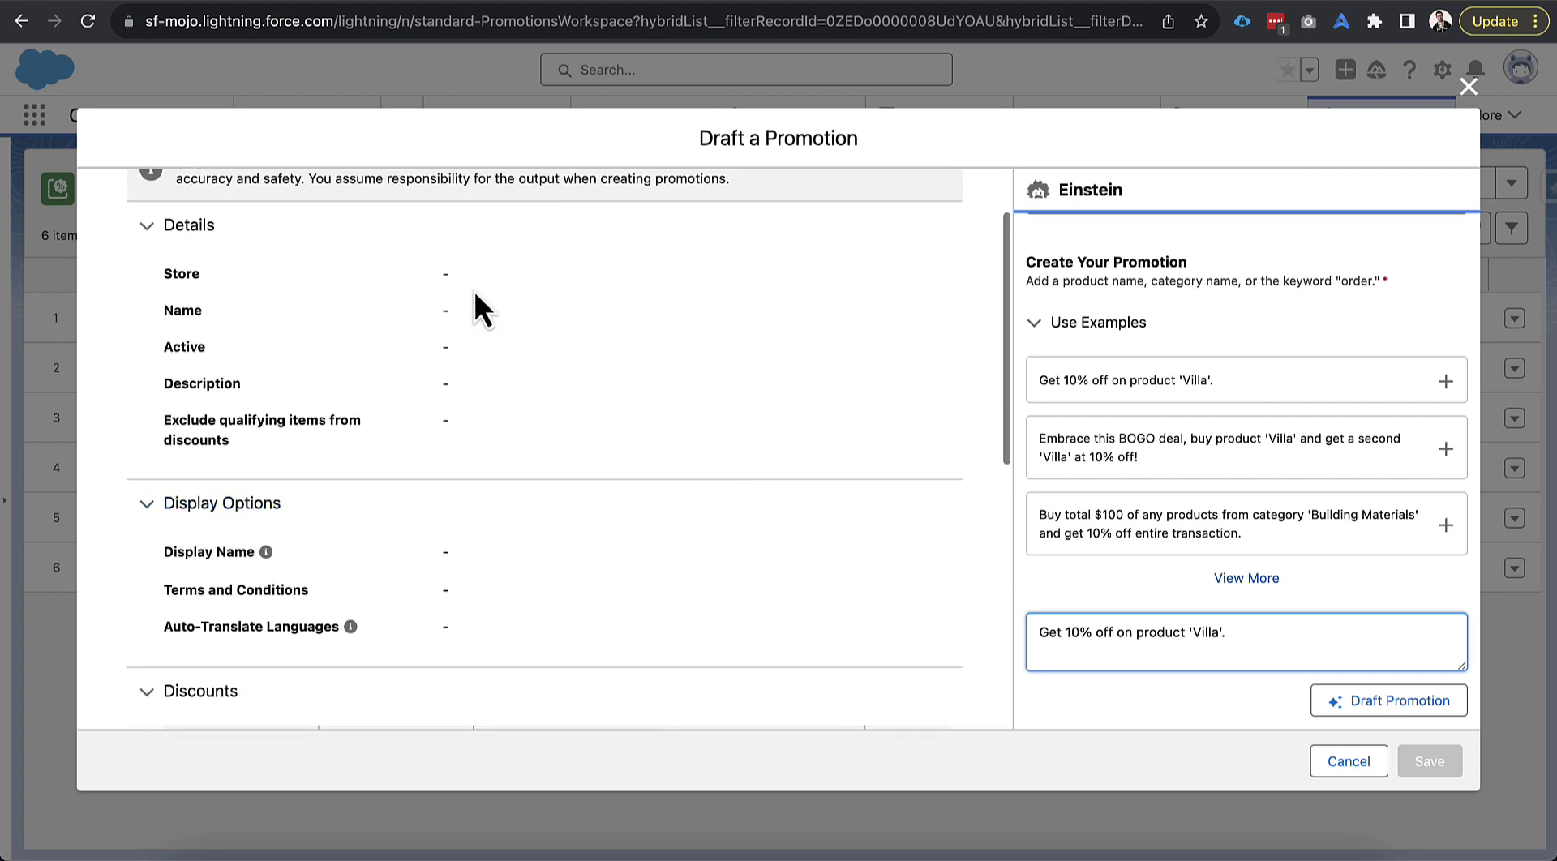
scroll(555, 372, down, 3)
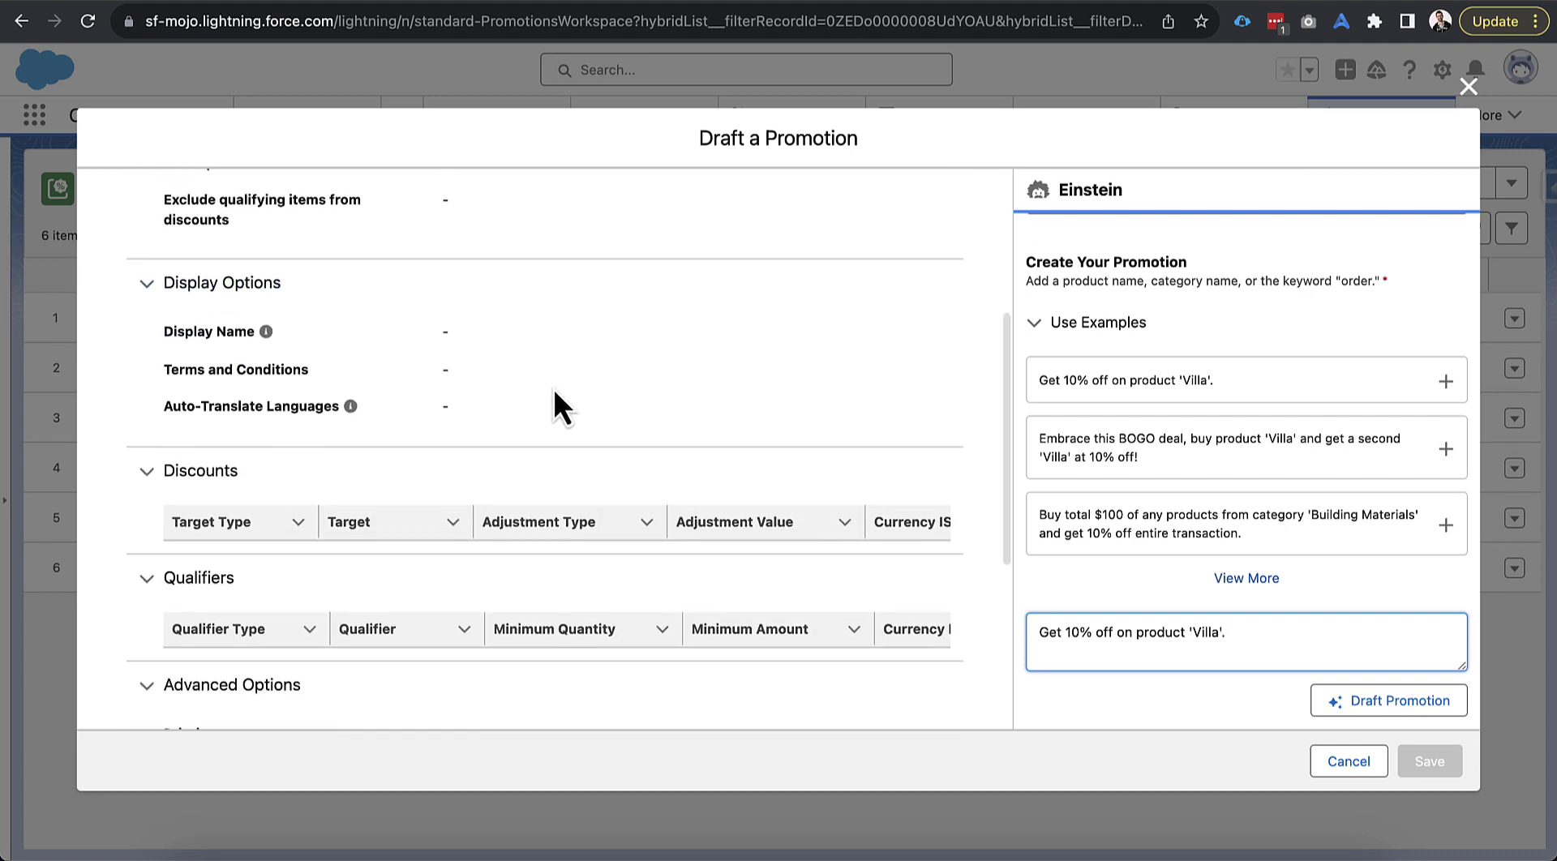
scroll(553, 388, down, 2)
scroll(538, 491, down, 3)
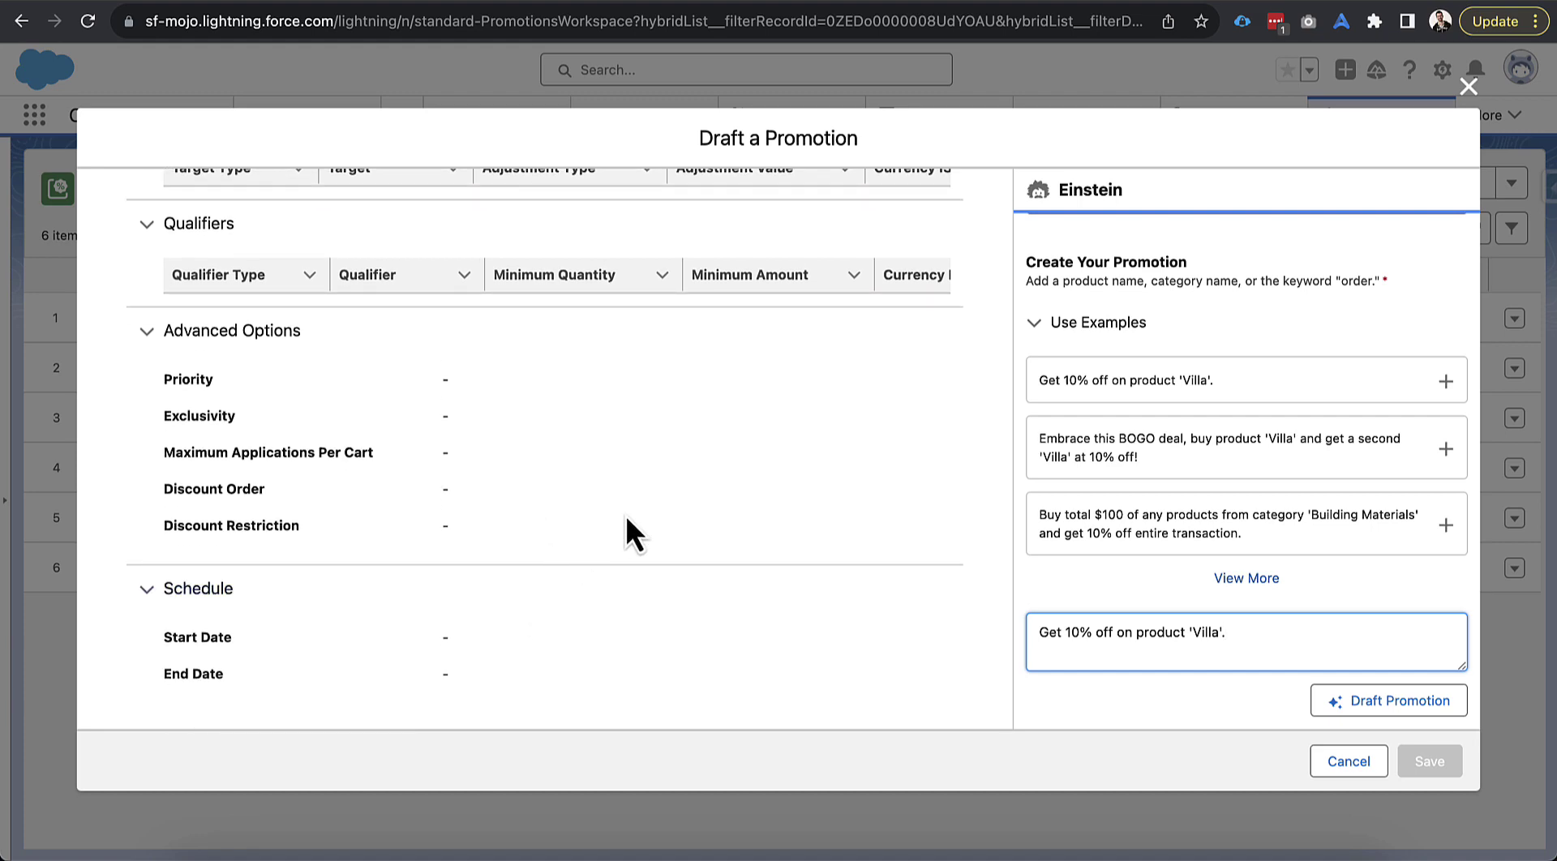
scroll(663, 498, up, 7)
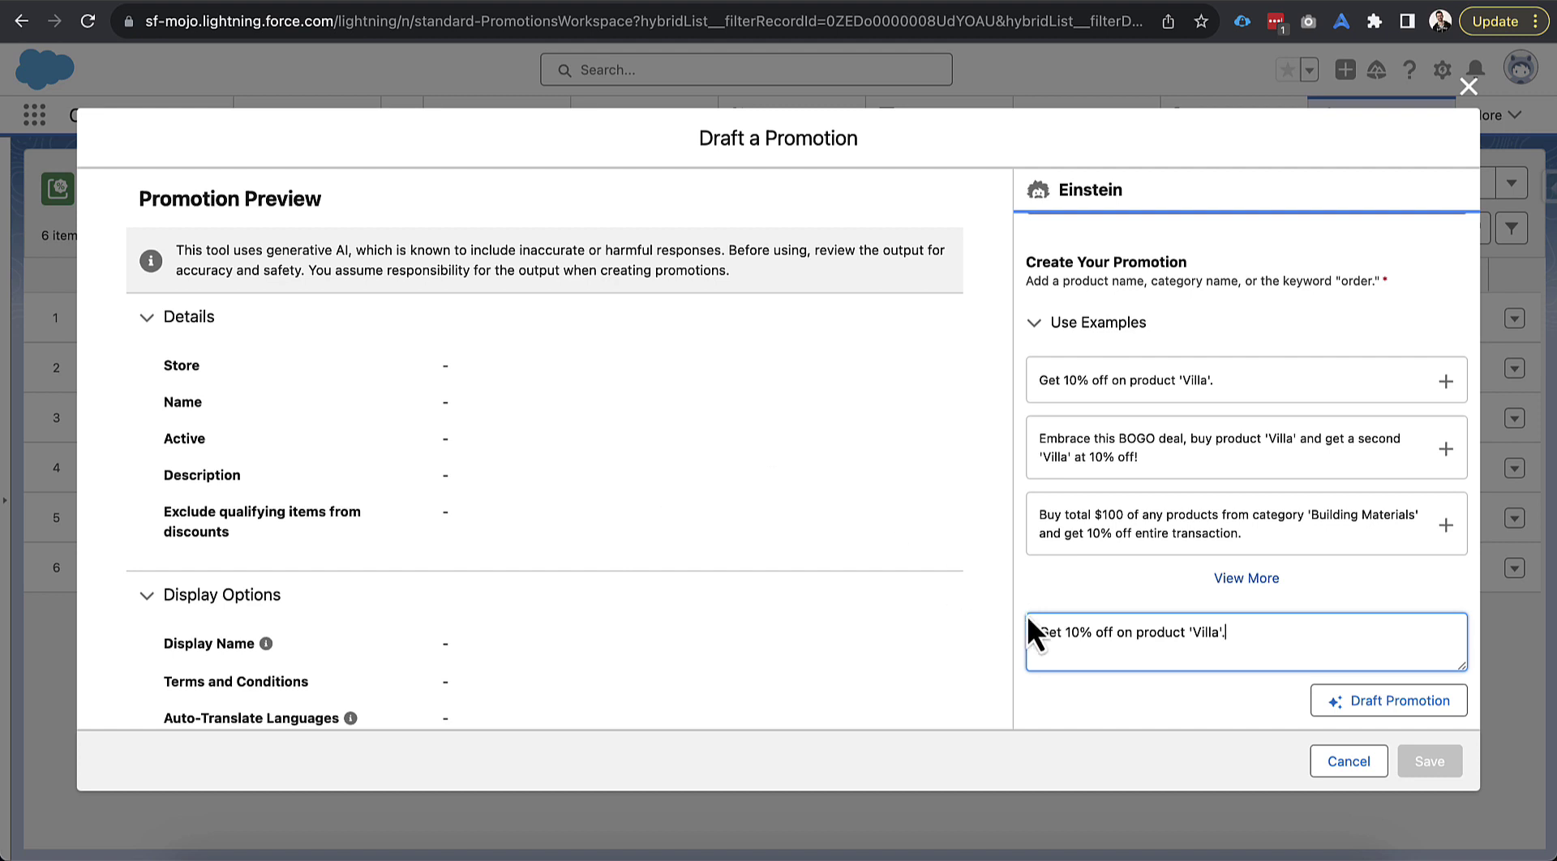
Step: Clear the Einstein instructions box and paste '10% Off Orders Over $500' as the prompt
triple_click(1076, 633)
key(BackSpace)
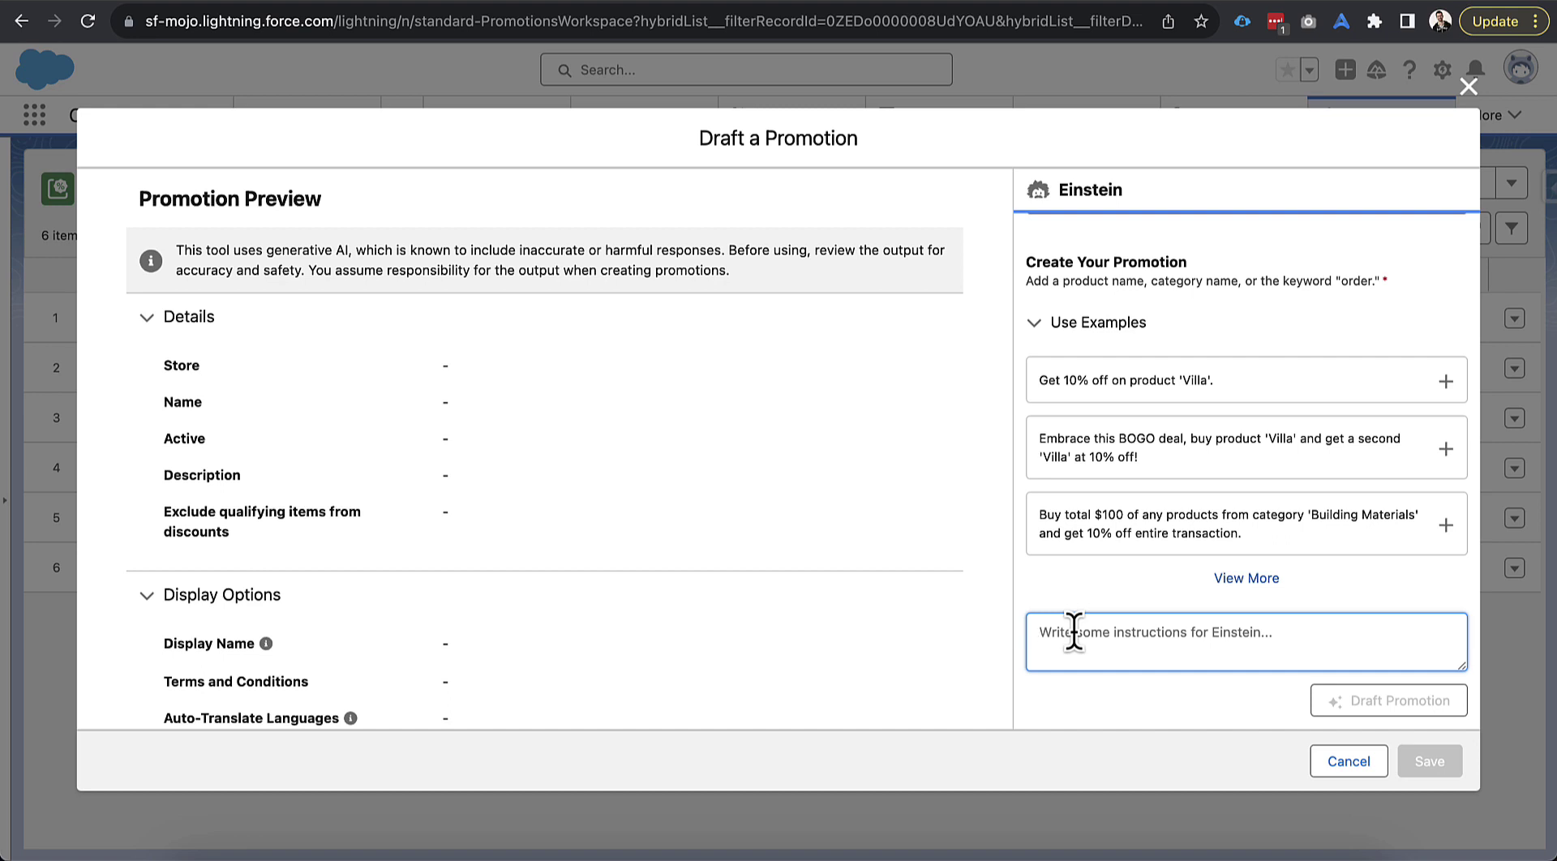
text(10% Off Orders Over $500)
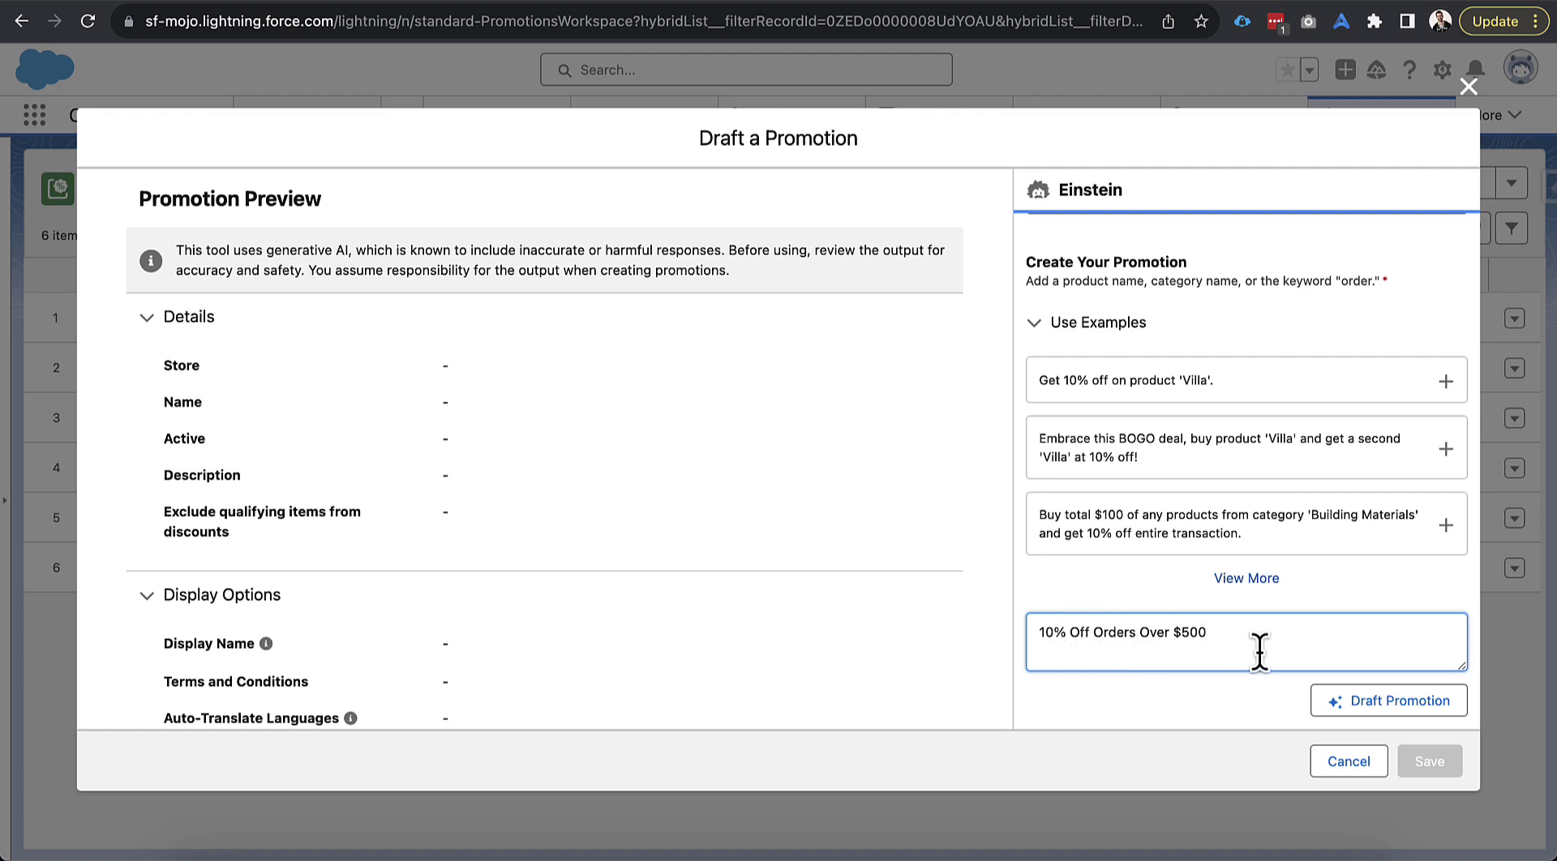
Step: Have Einstein draft the '10% Off Orders Over $500' promotion and review its preview
click(1338, 702)
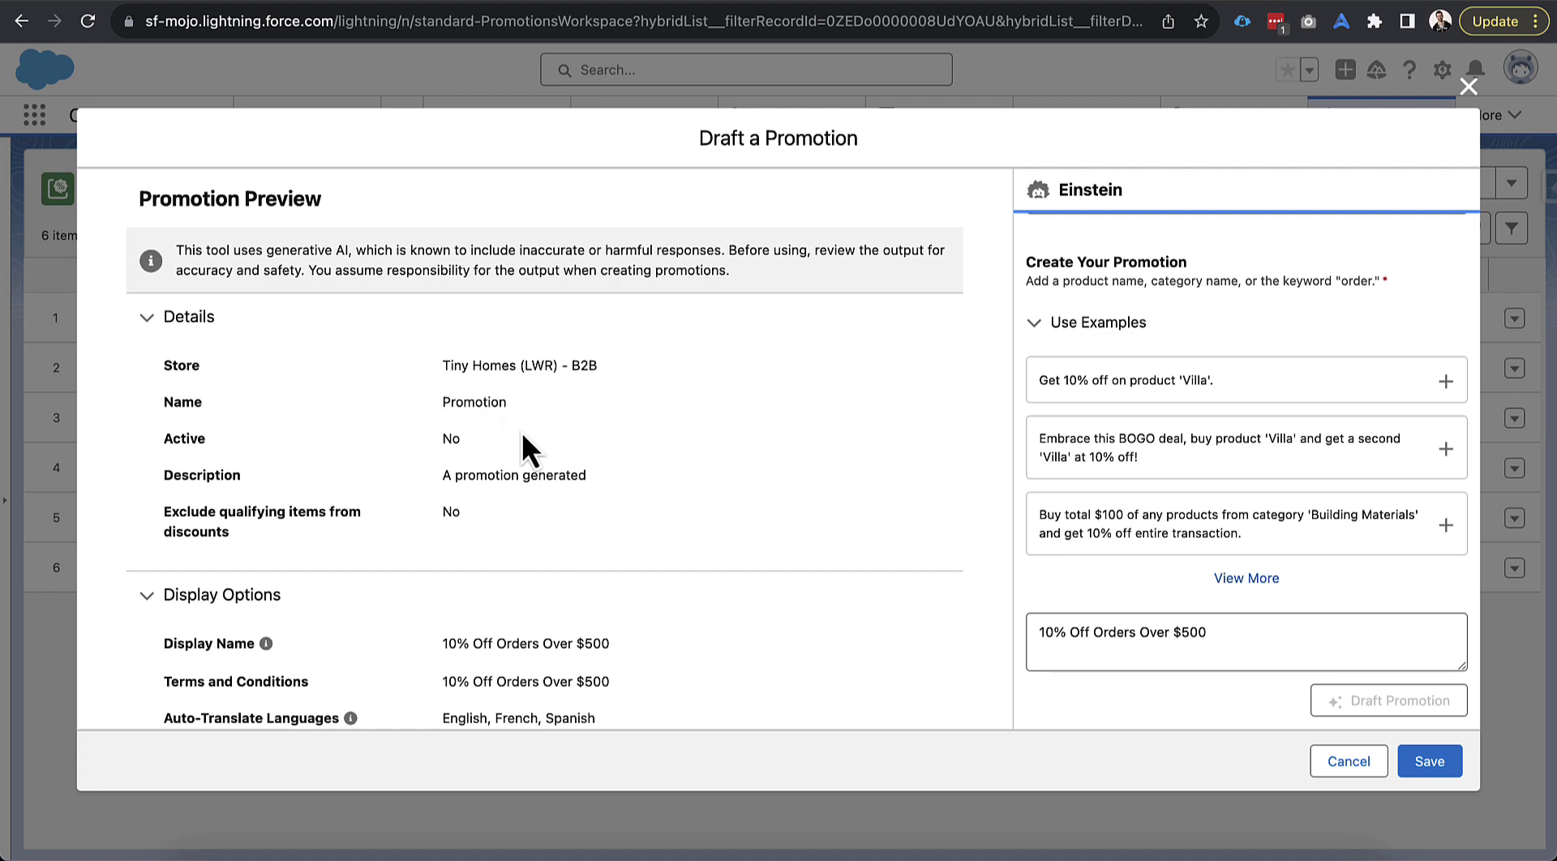
scroll(522, 436, down, 1)
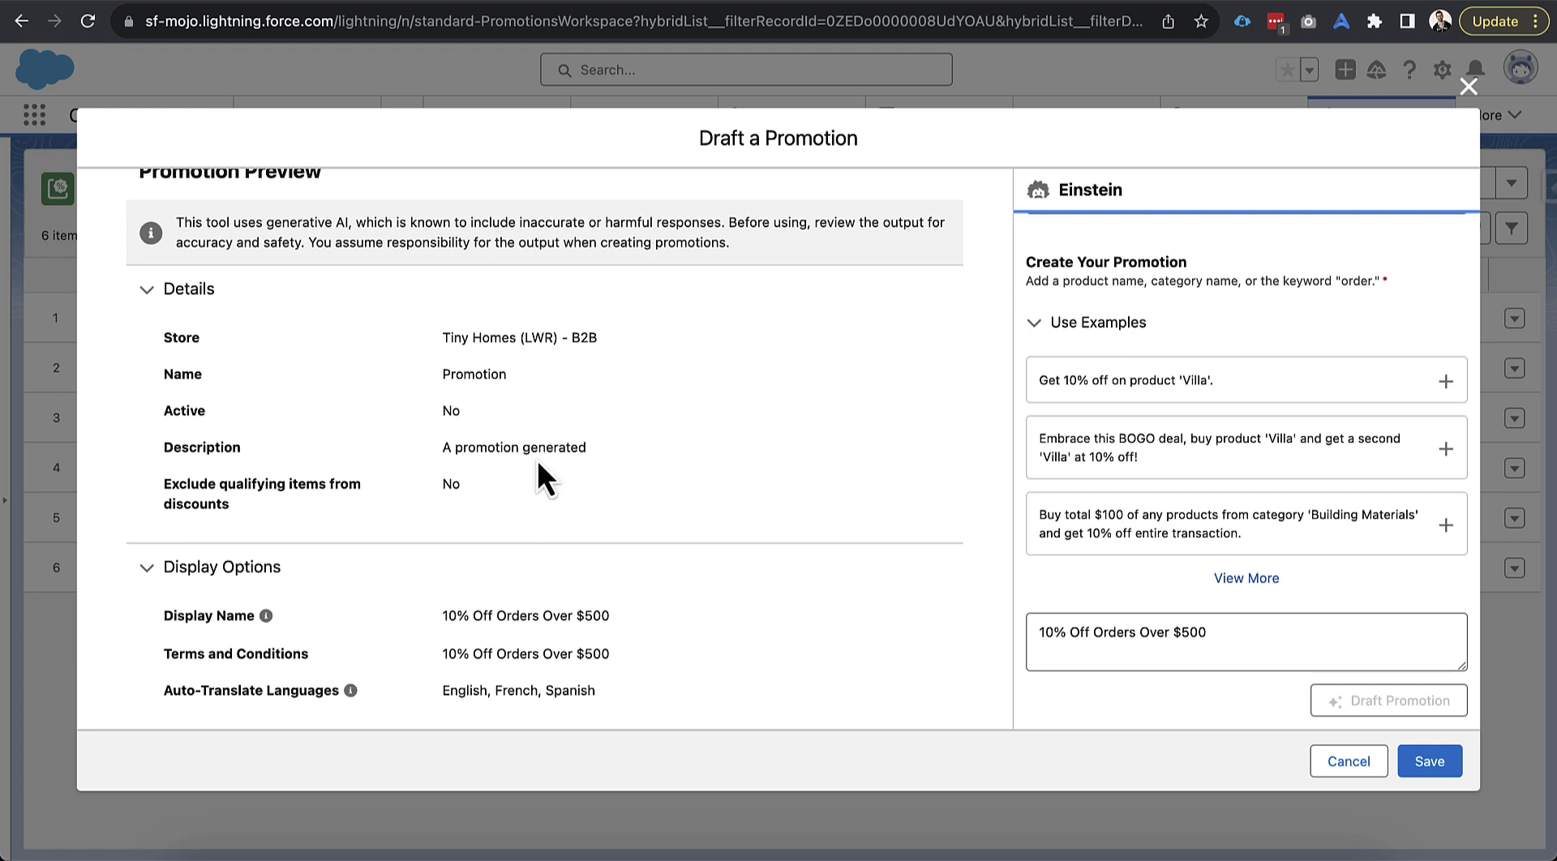
scroll(536, 468, down, 5)
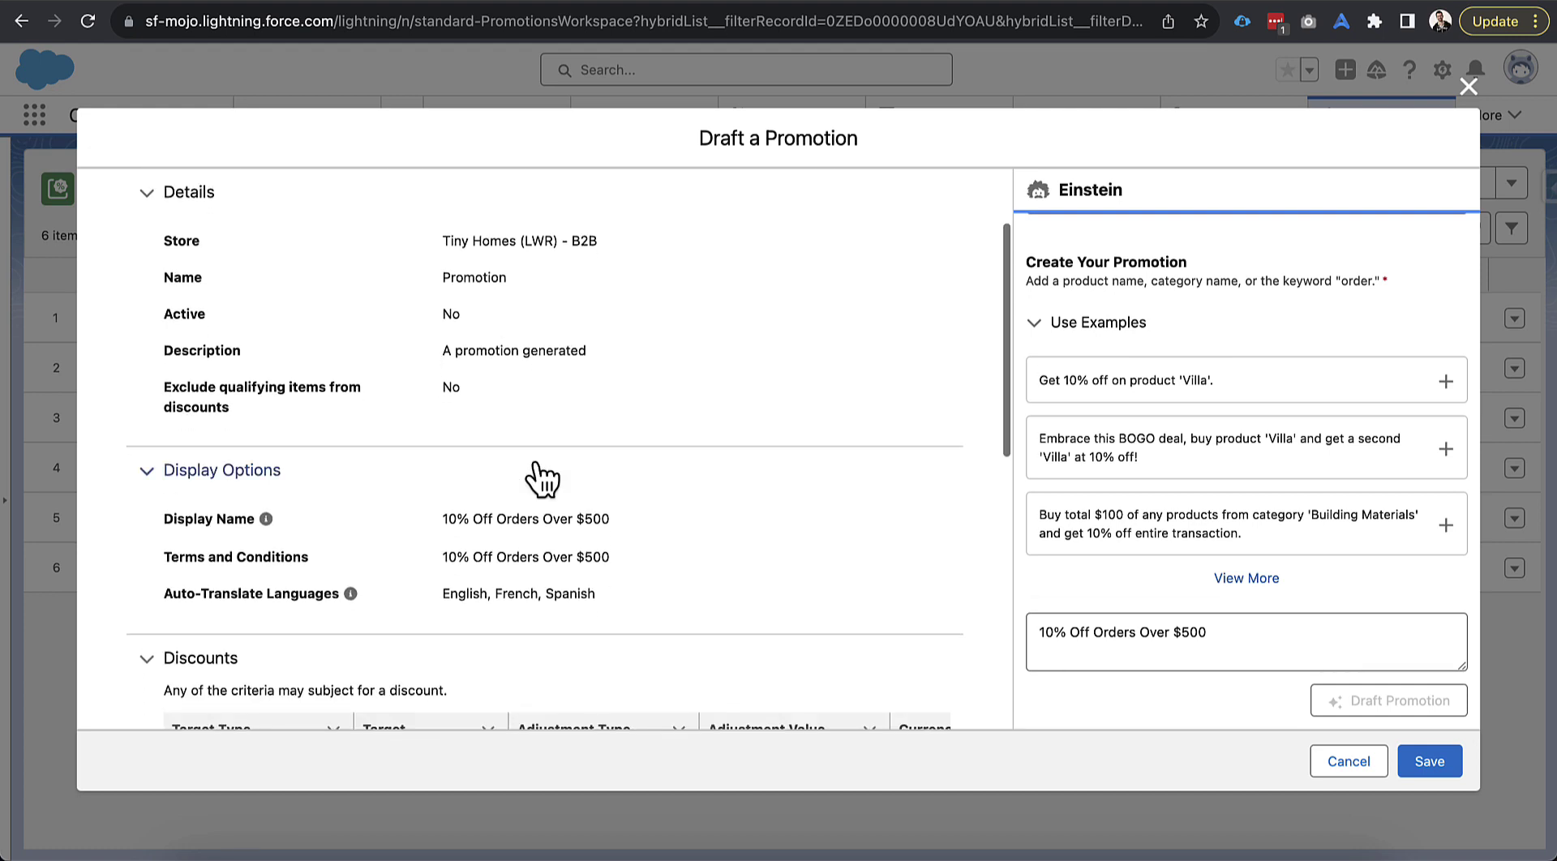
scroll(534, 463, down, 4)
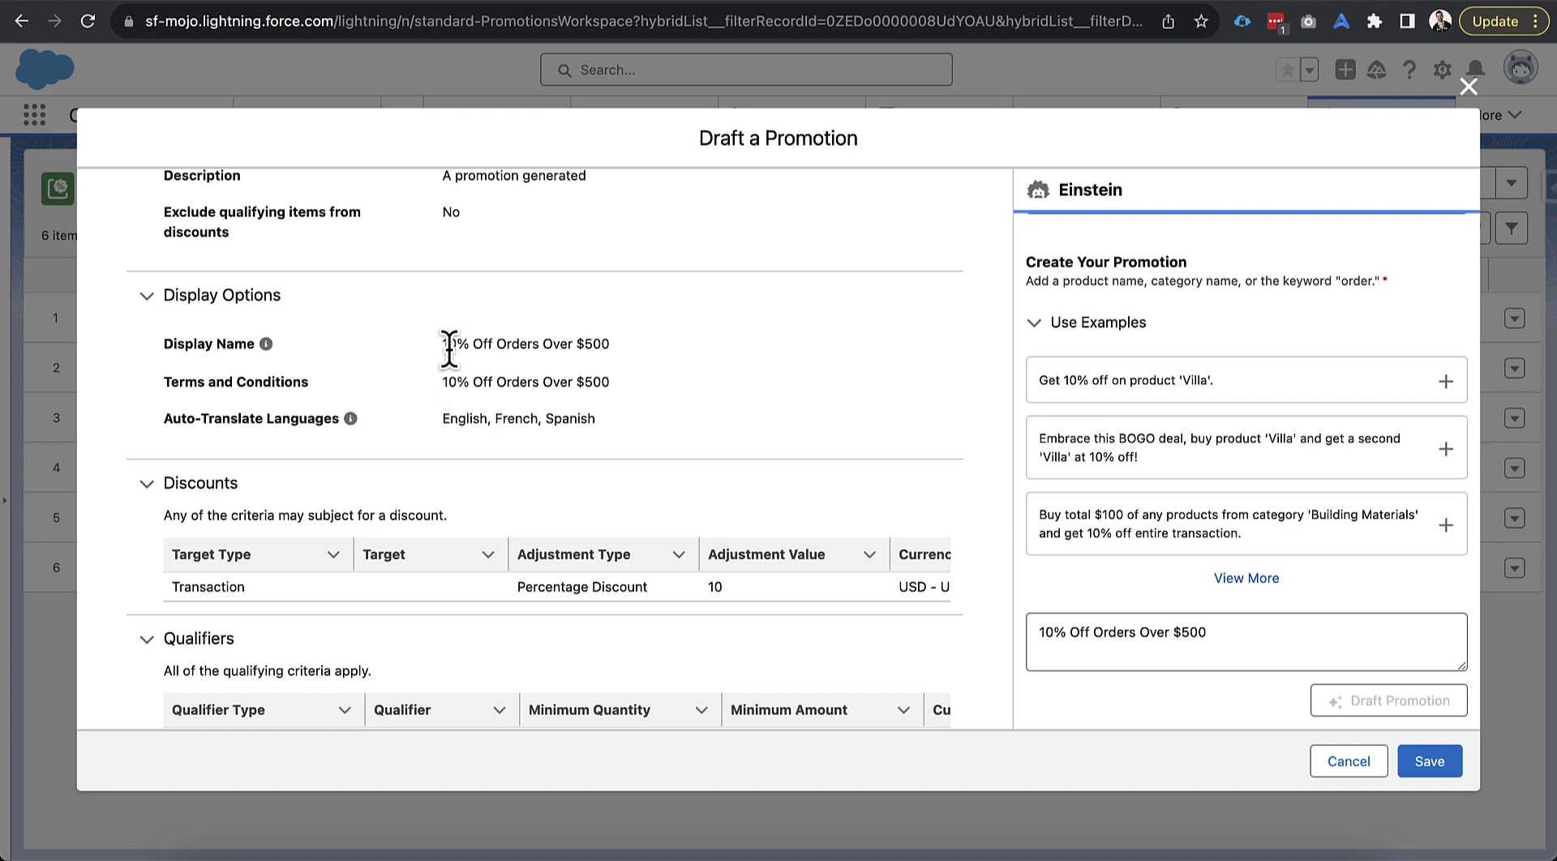
scroll(650, 439, down, 5)
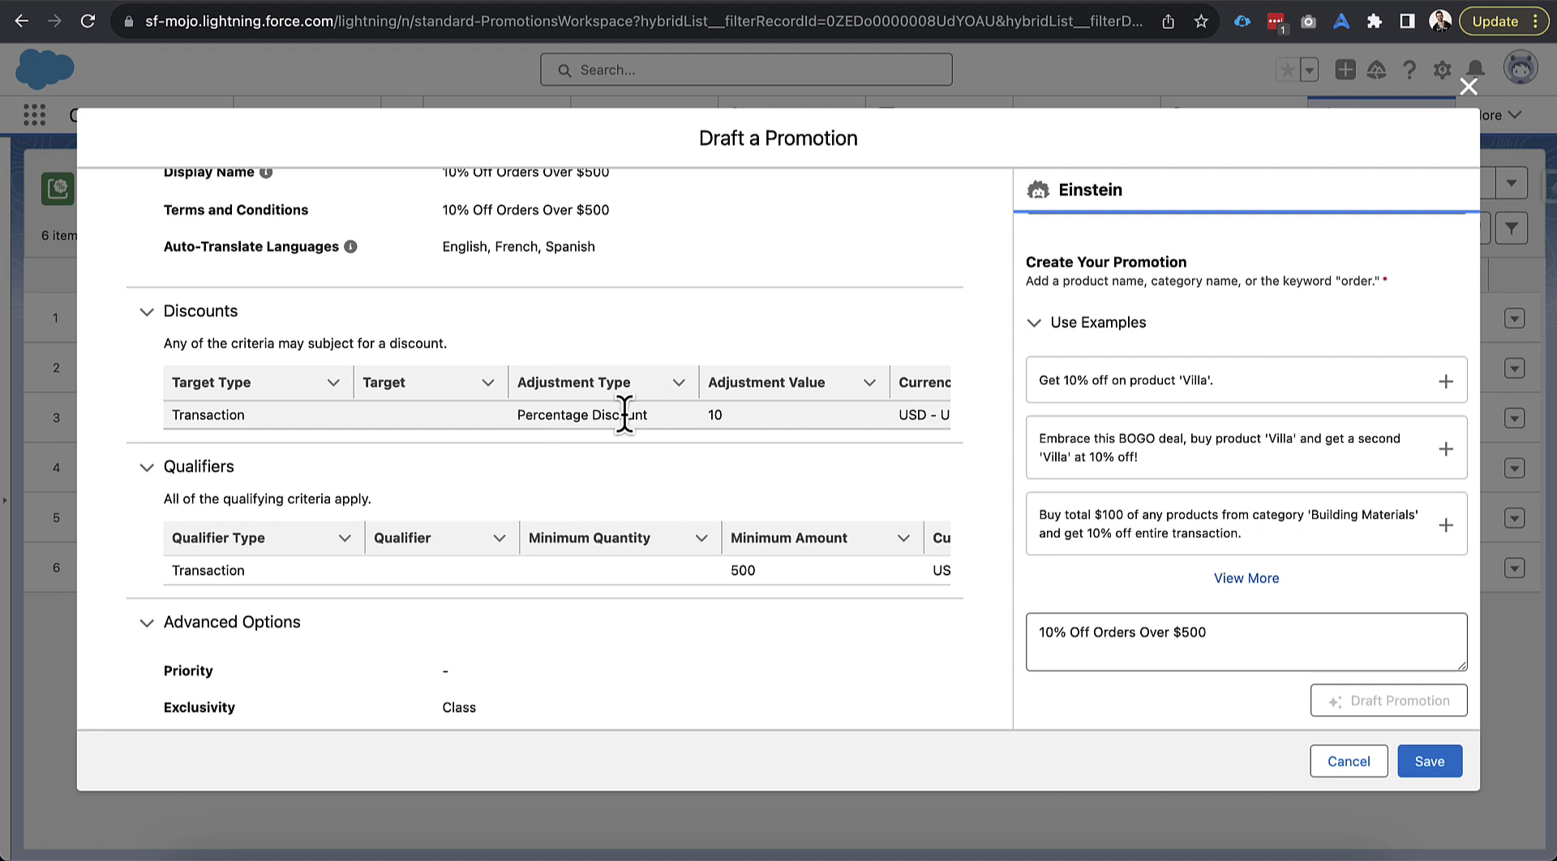
Step: Check the remaining preview tables and save the draft as a promotion record
scroll(785, 408, right, 5)
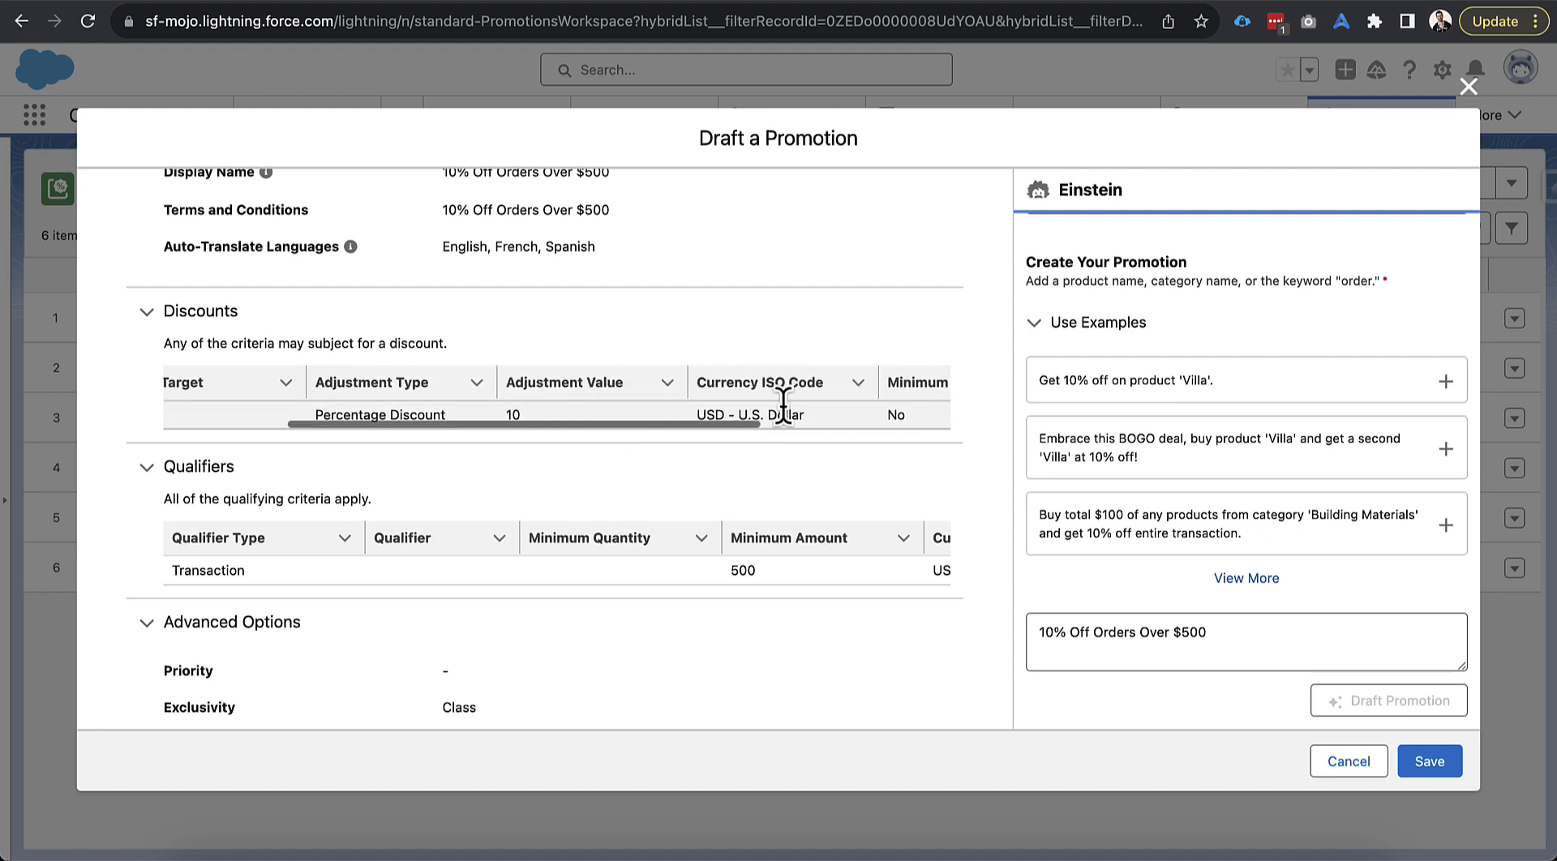
scroll(810, 414, right, 3)
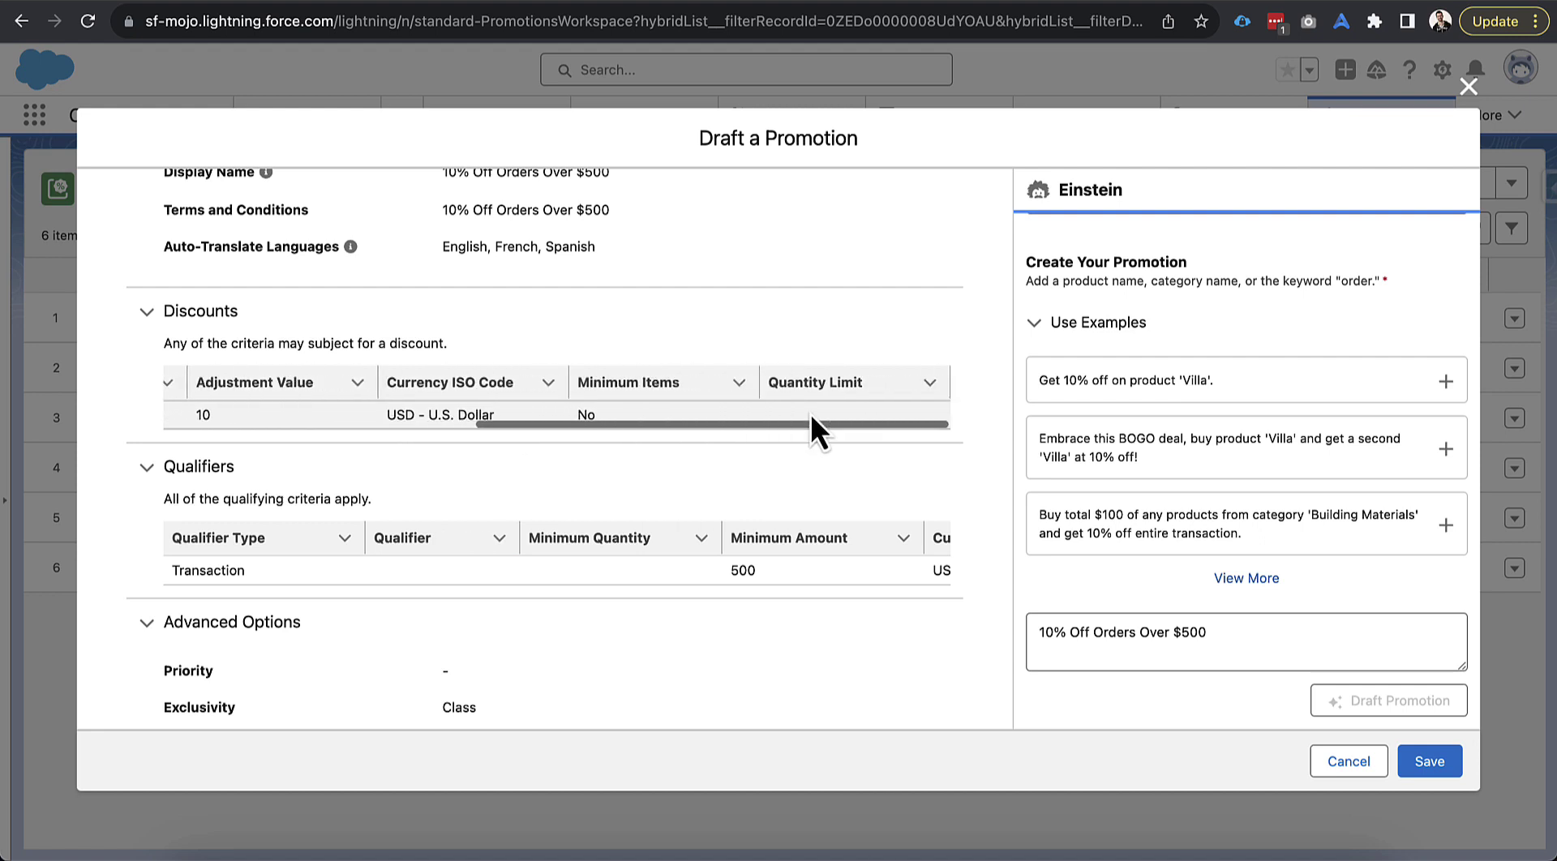
scroll(732, 405, left, 6)
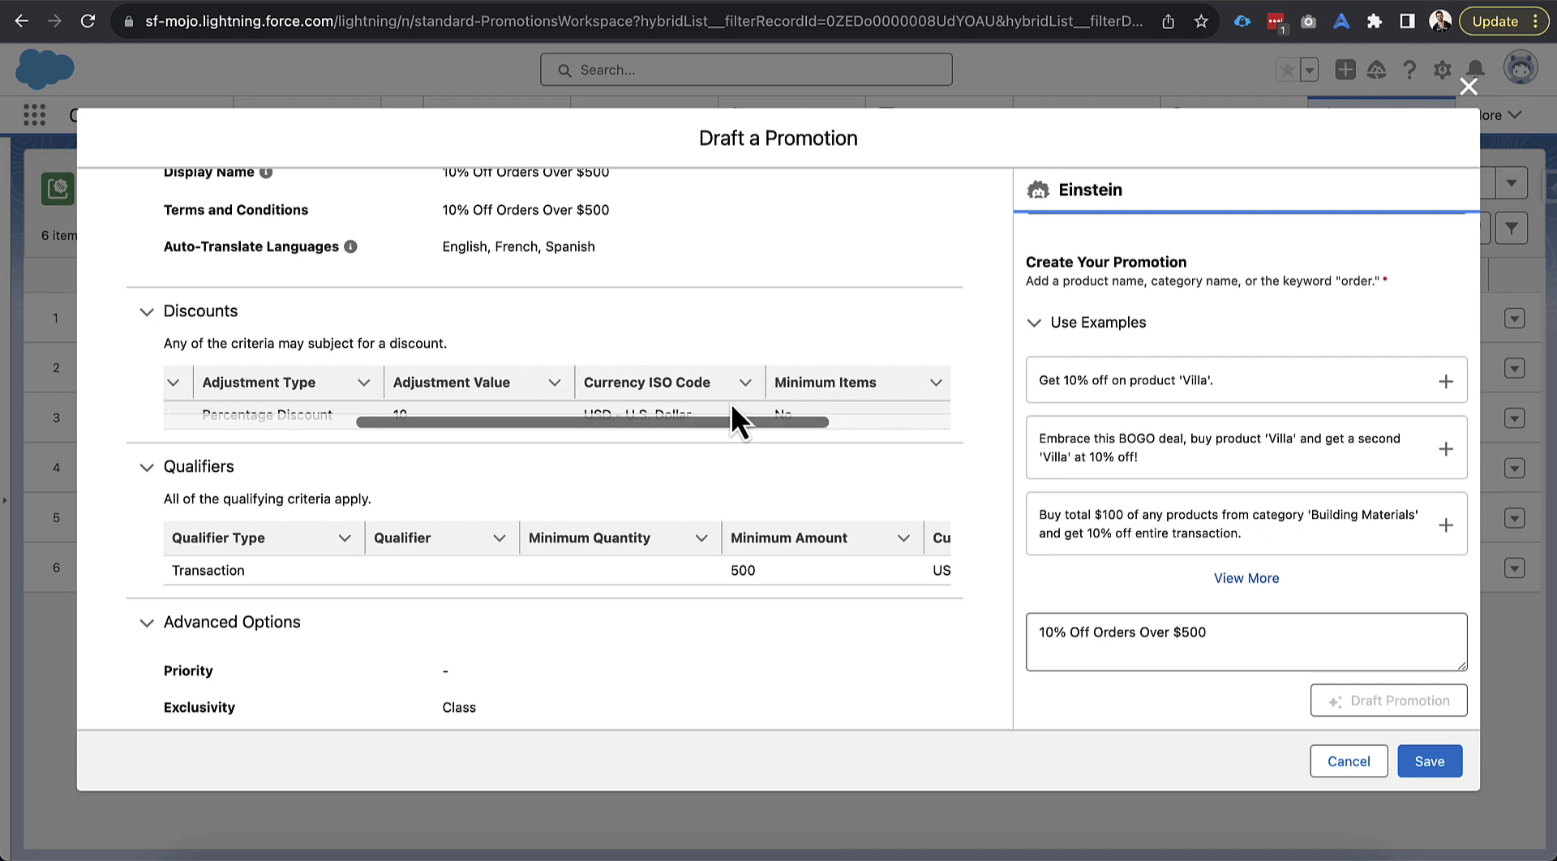
scroll(719, 469, down, 2)
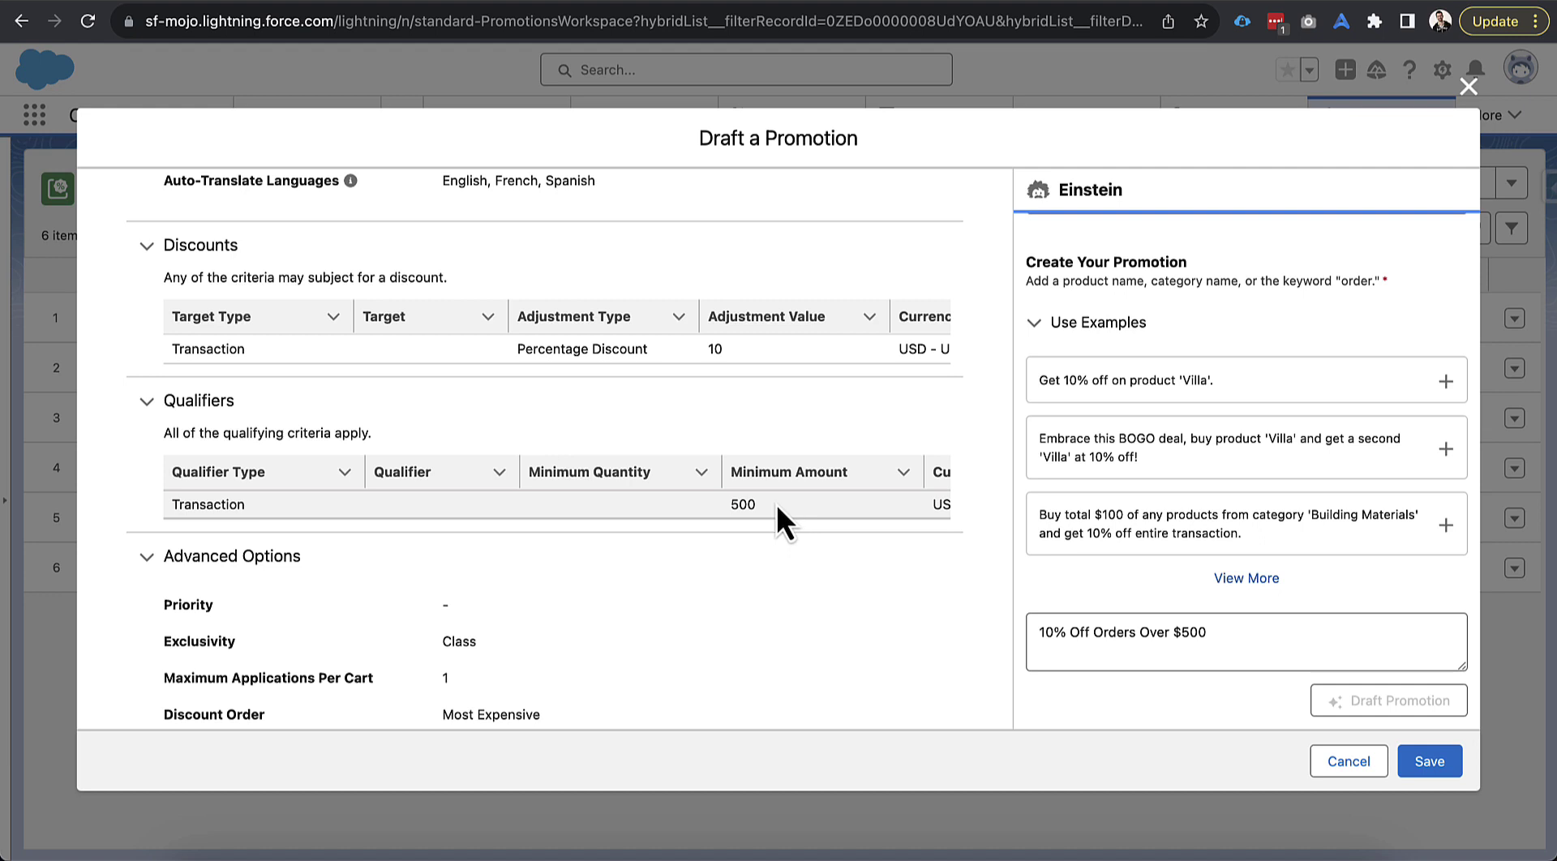
scroll(762, 498, right, 3)
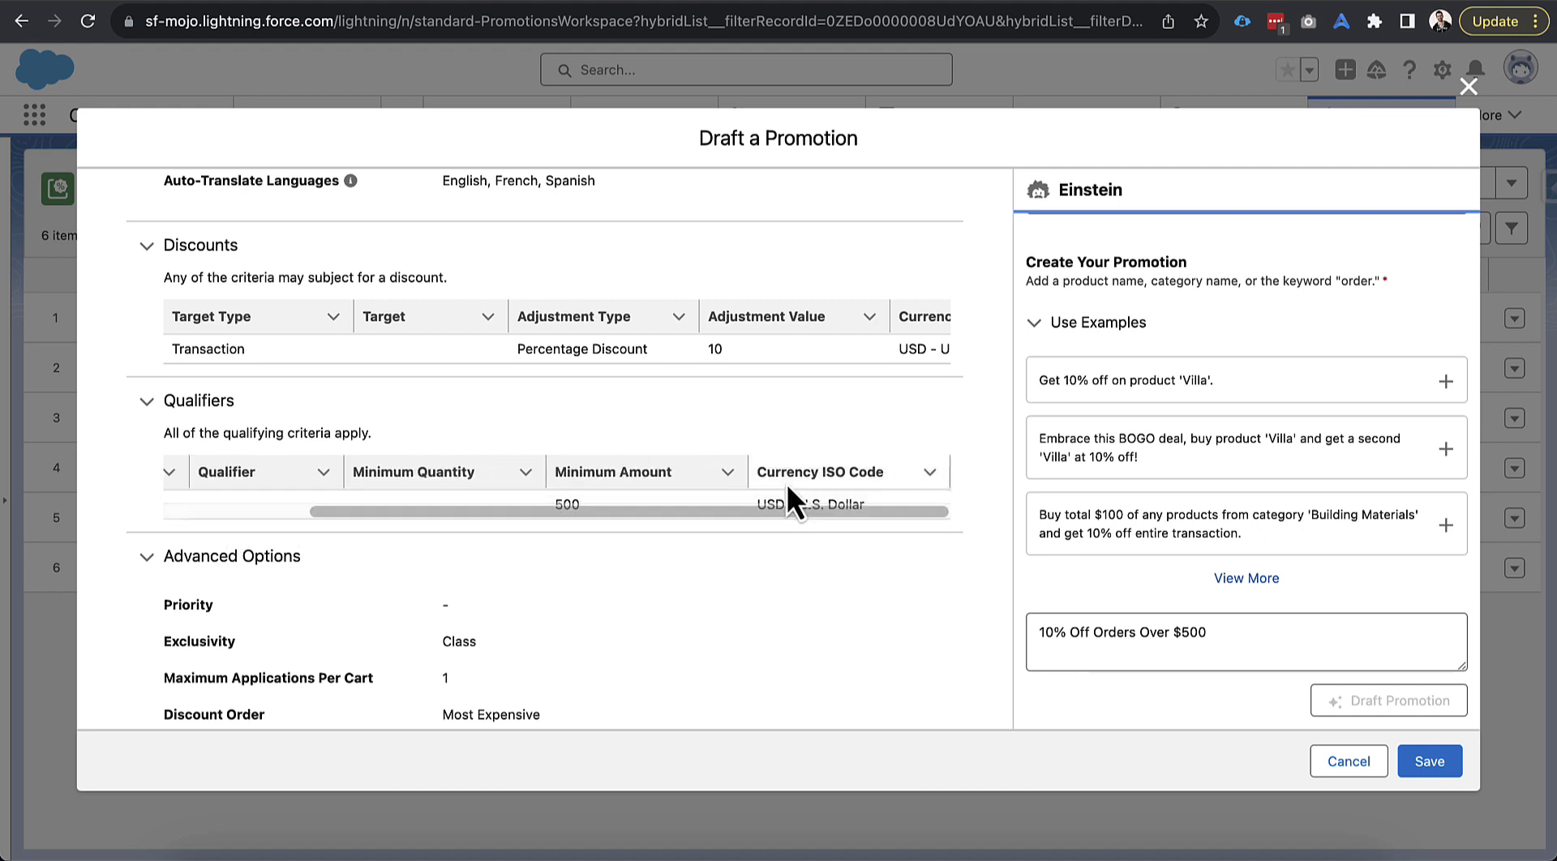
scroll(665, 572, down, 1)
scroll(669, 567, down, 3)
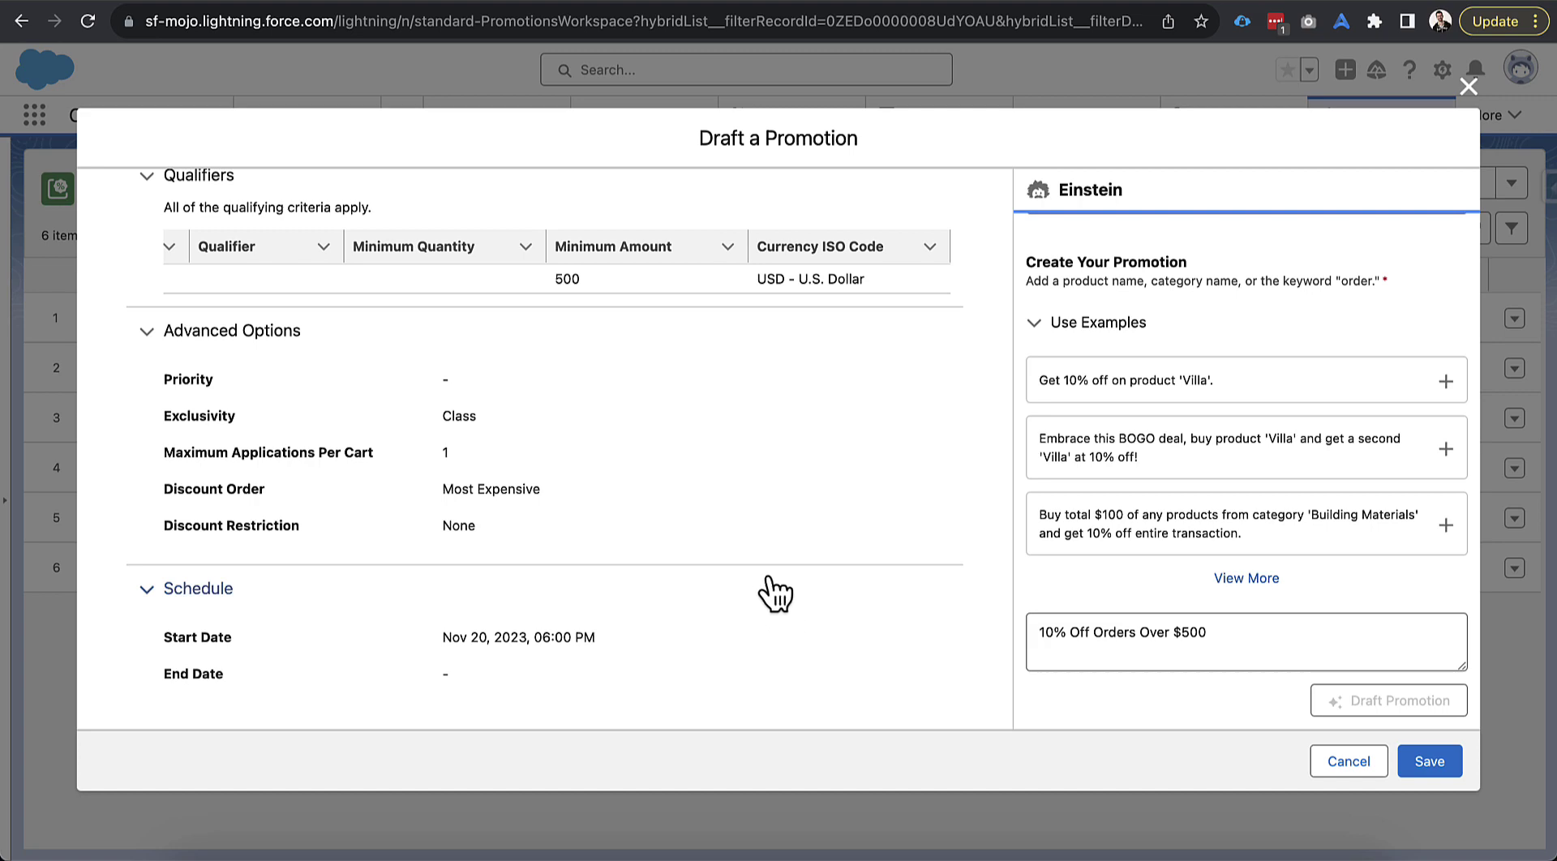
scroll(763, 479, up, 10)
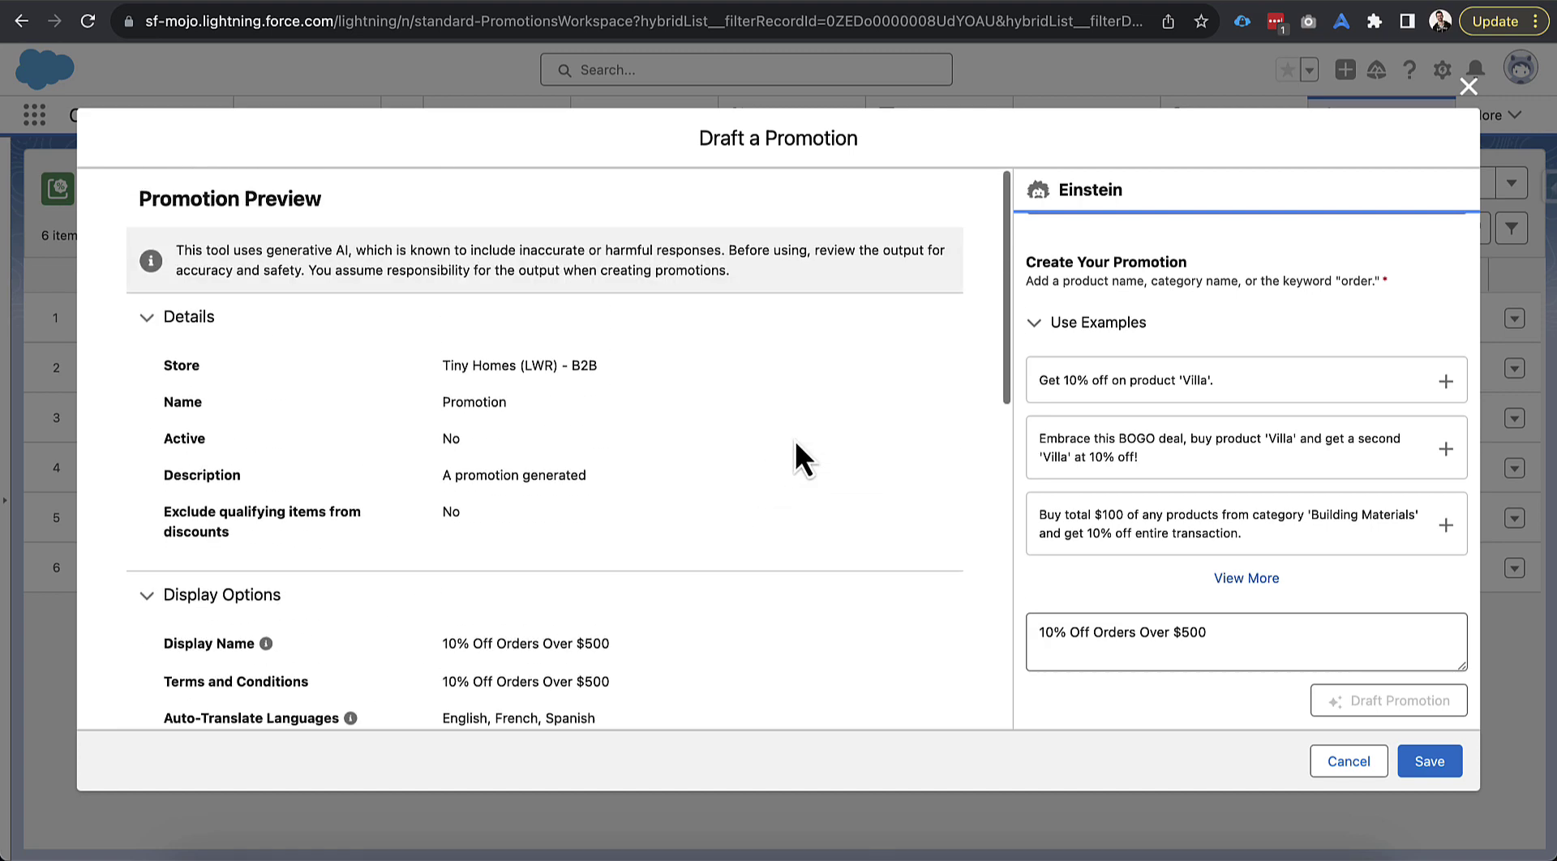
click(1447, 761)
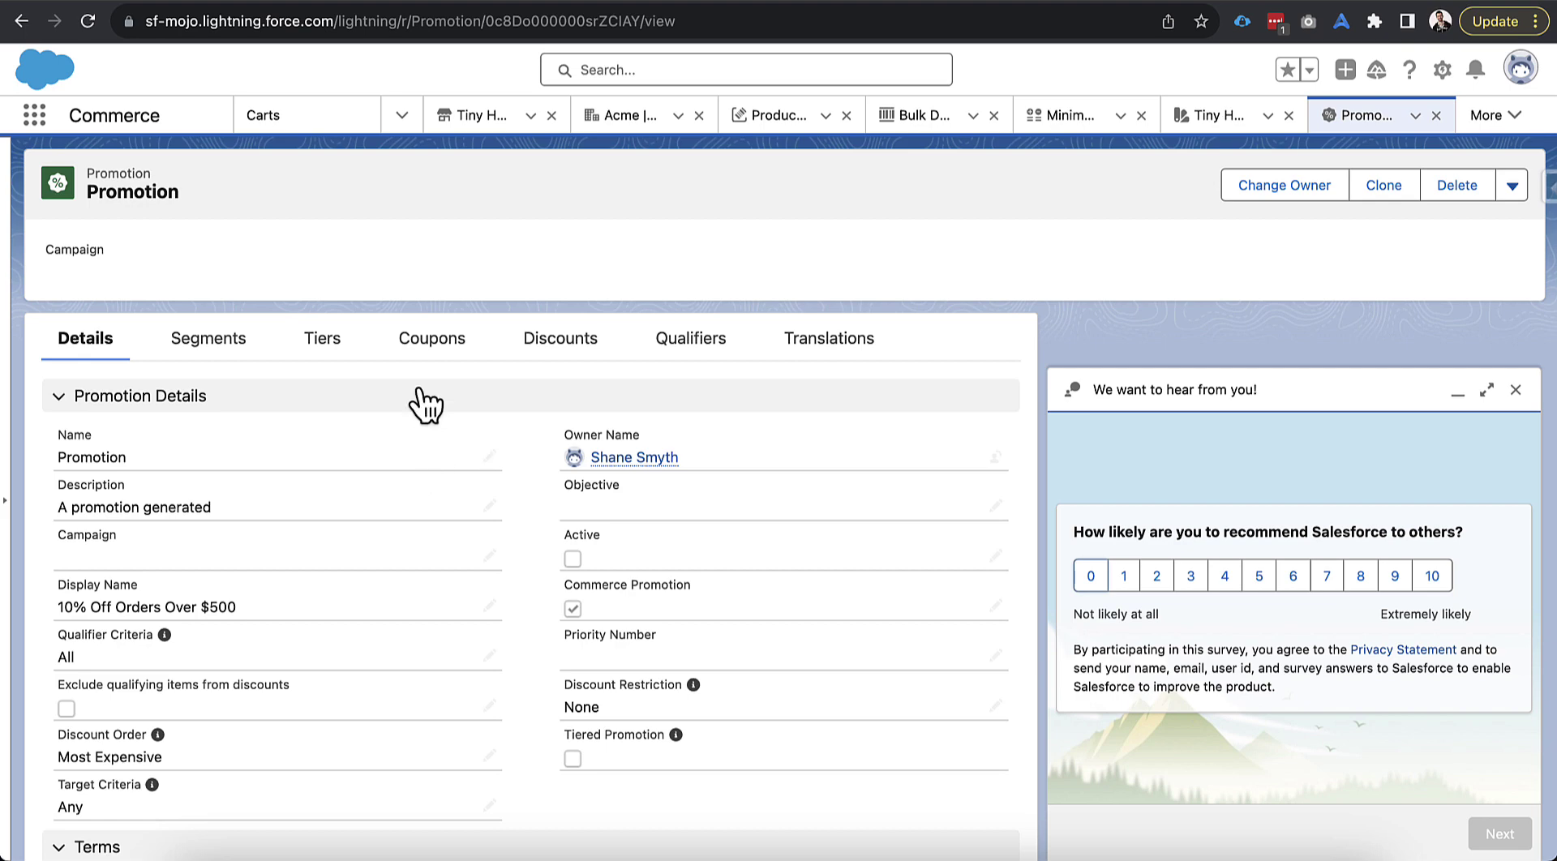
Step: From the Tiny Homes store tab, open Promotions and begin a new Einstein draft
click(459, 120)
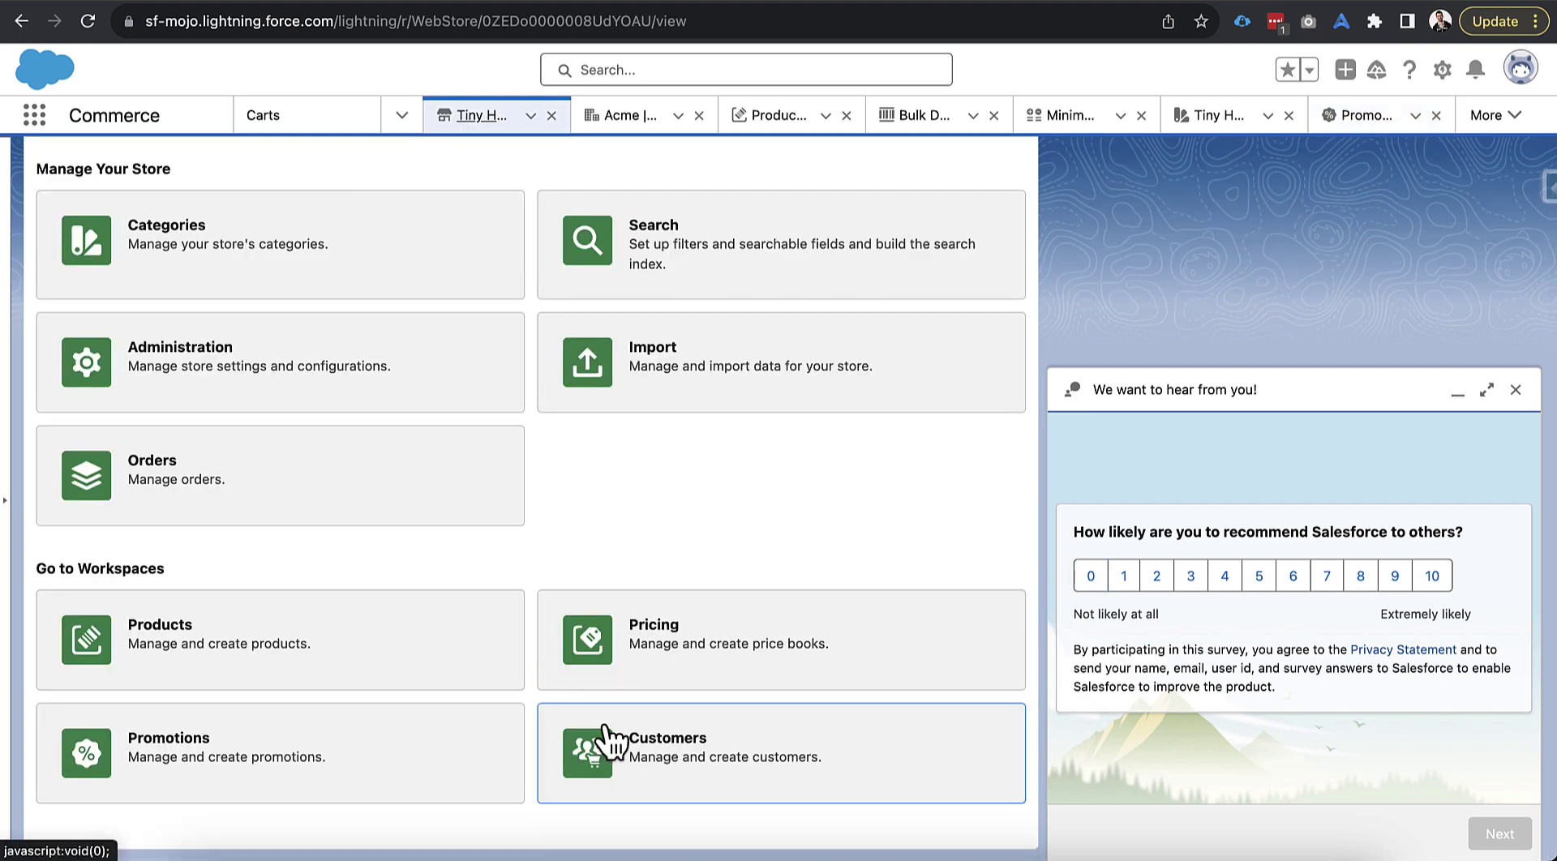
click(399, 741)
click(1340, 185)
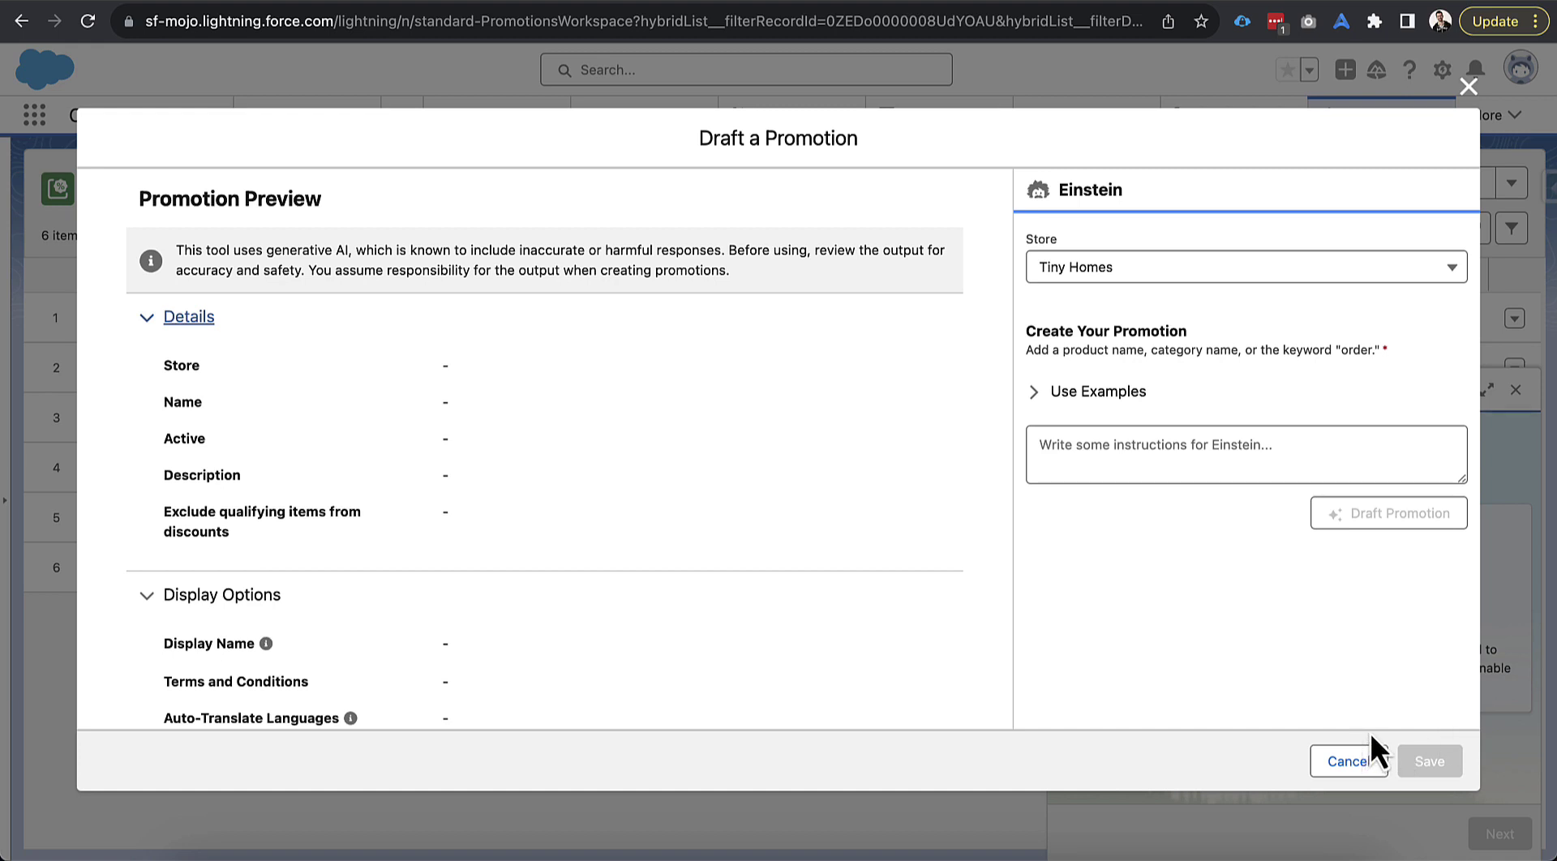
Step: Select Tiny Homes (LWR) - B2B and paste the BOGO Drop-In Kitchen Sink prompt, enlarging the box
click(1175, 278)
click(1176, 352)
click(1074, 439)
text(Embrace this BOGO deal, buy product 'Drop-In Kitchen Sink' and get a second 'Drop-In Kitchen Sink' at 10% off! The promotion should start today and end 1 year from today.)
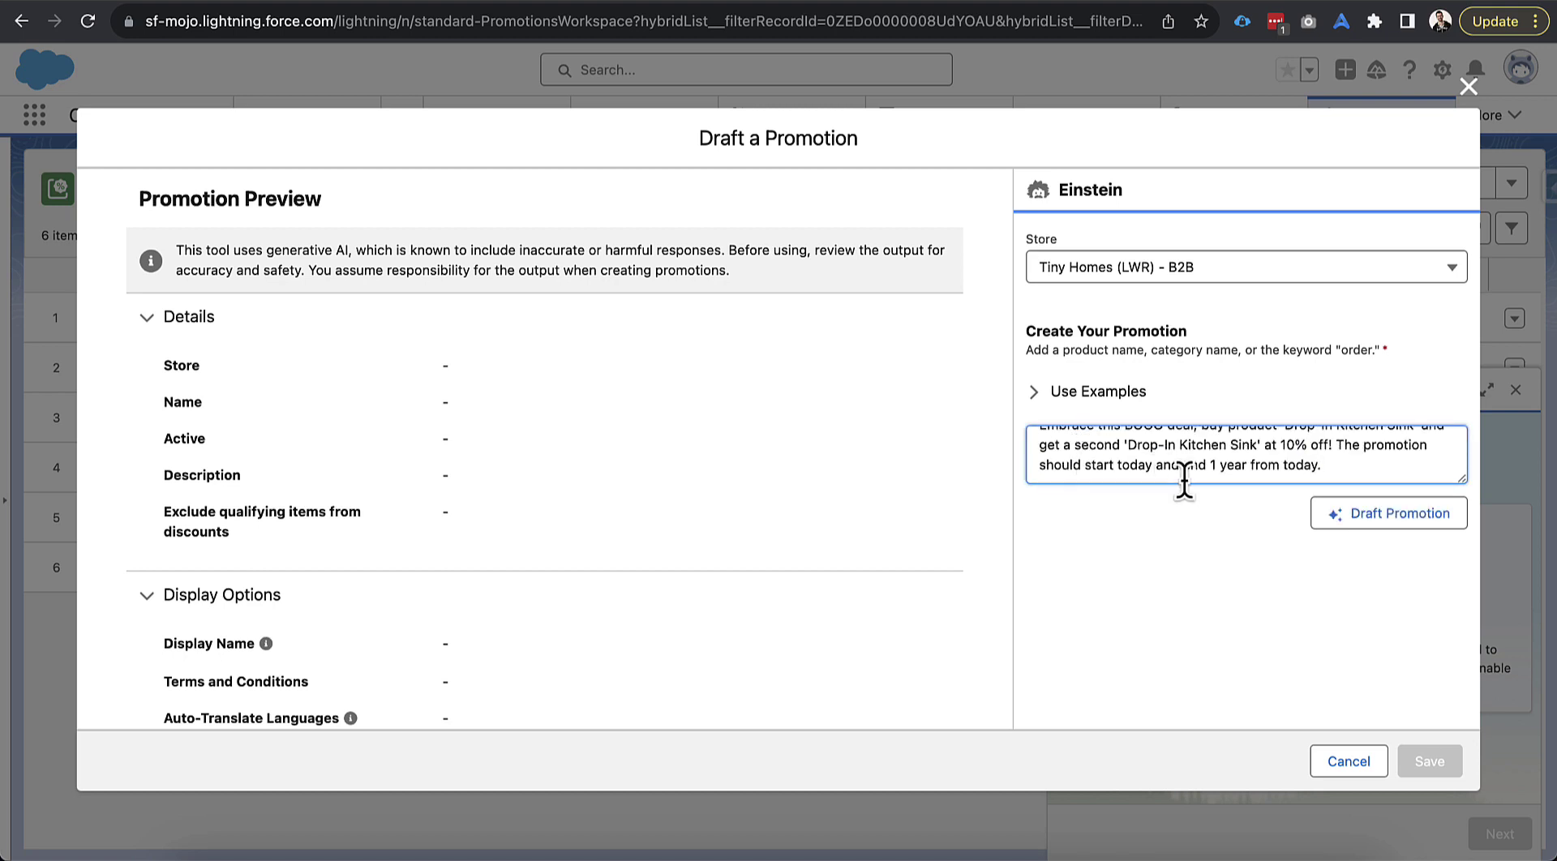
drag(1461, 479, 1465, 544)
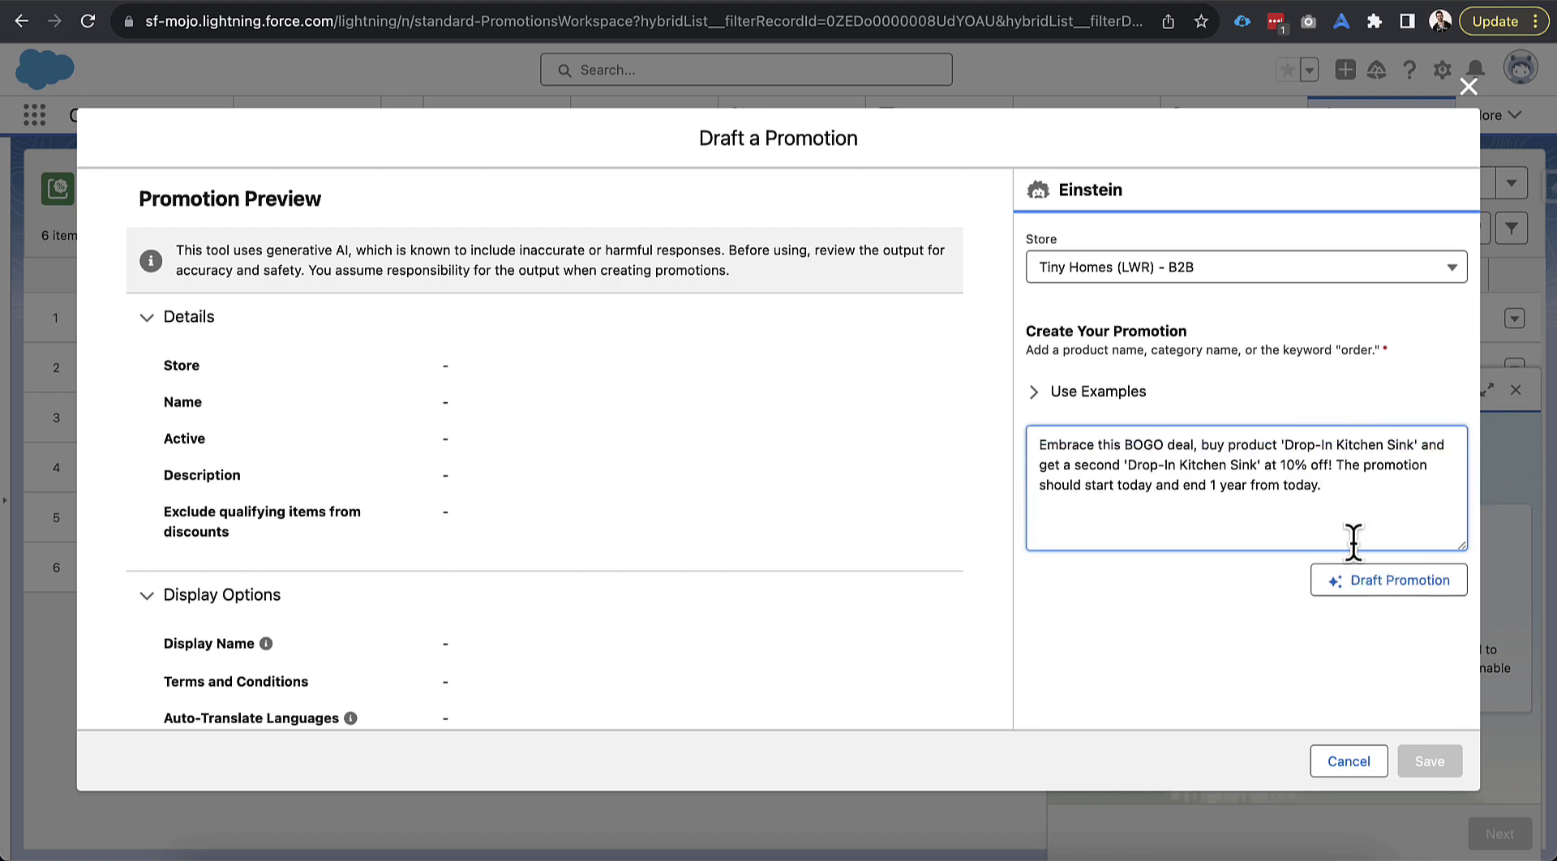
click(1149, 582)
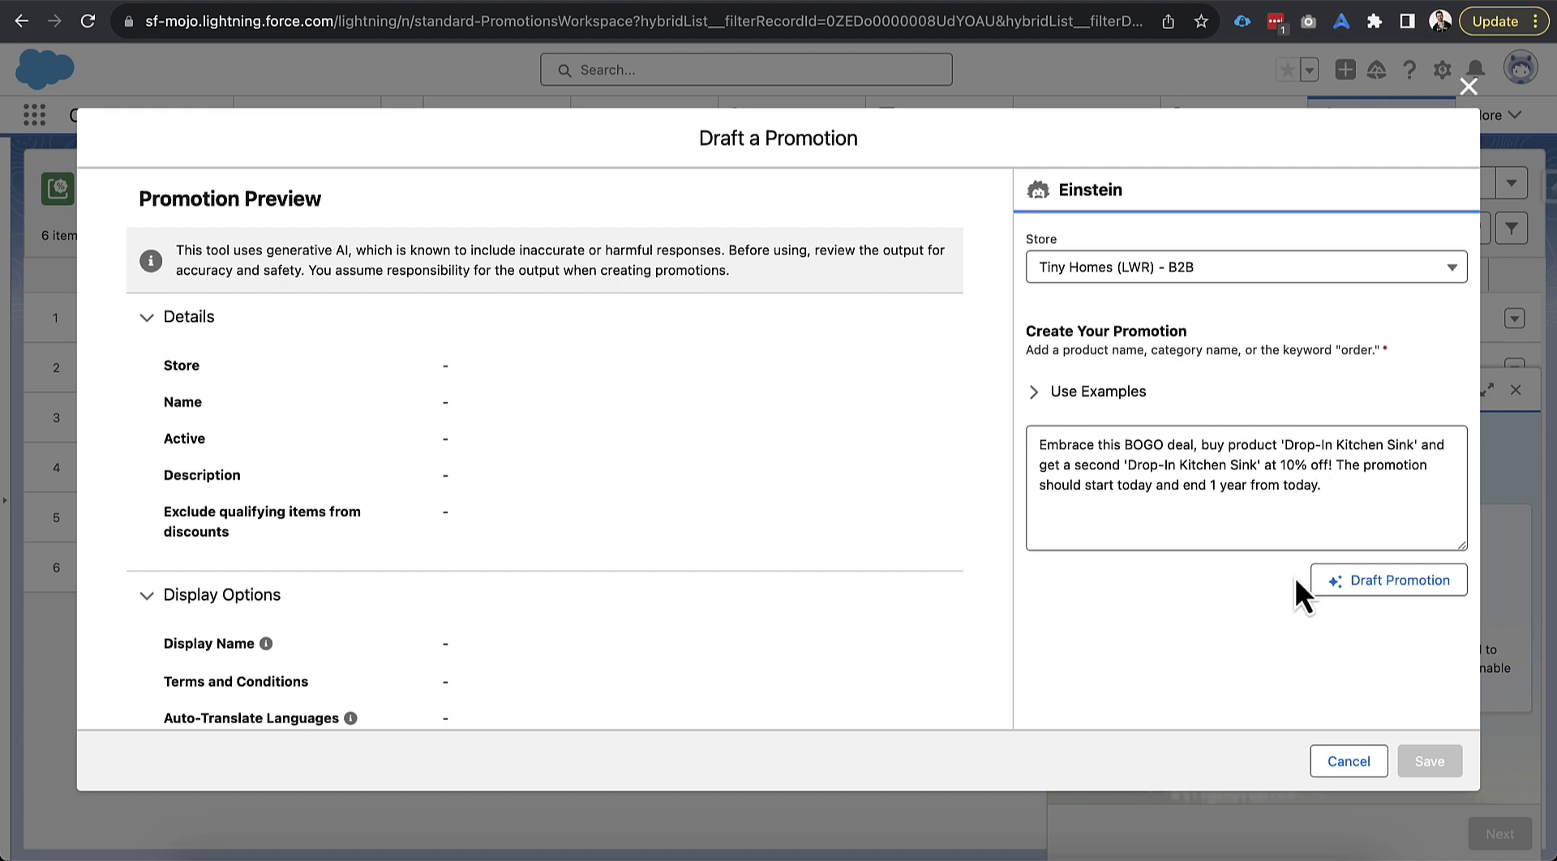
Step: Have Einstein draft the BOGO deal and scroll through the preview's Details section
click(1357, 596)
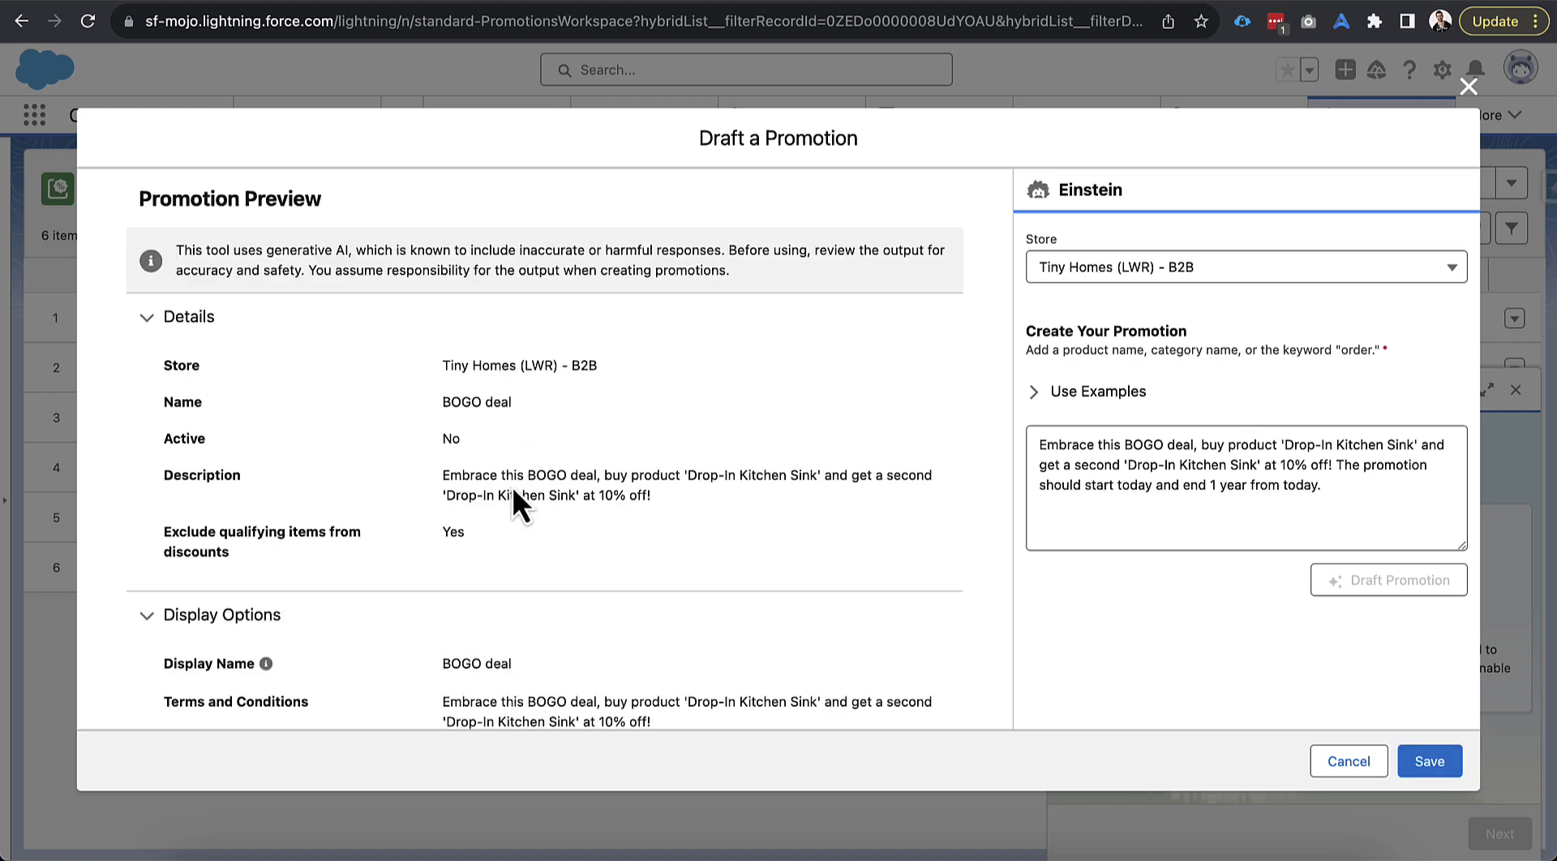
scroll(510, 471, down, 1)
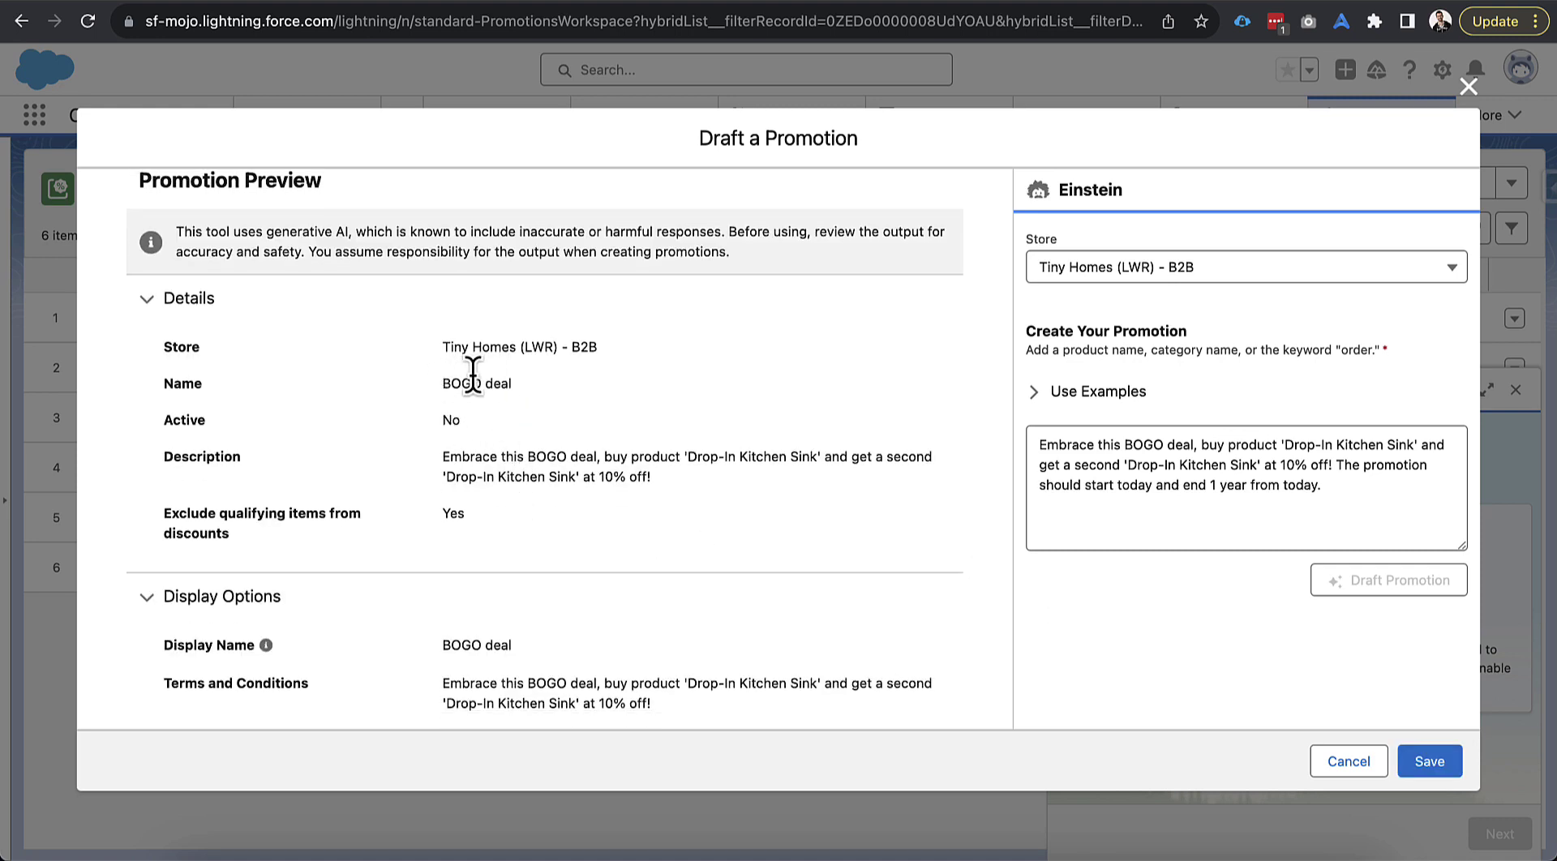
scroll(552, 392, down, 1)
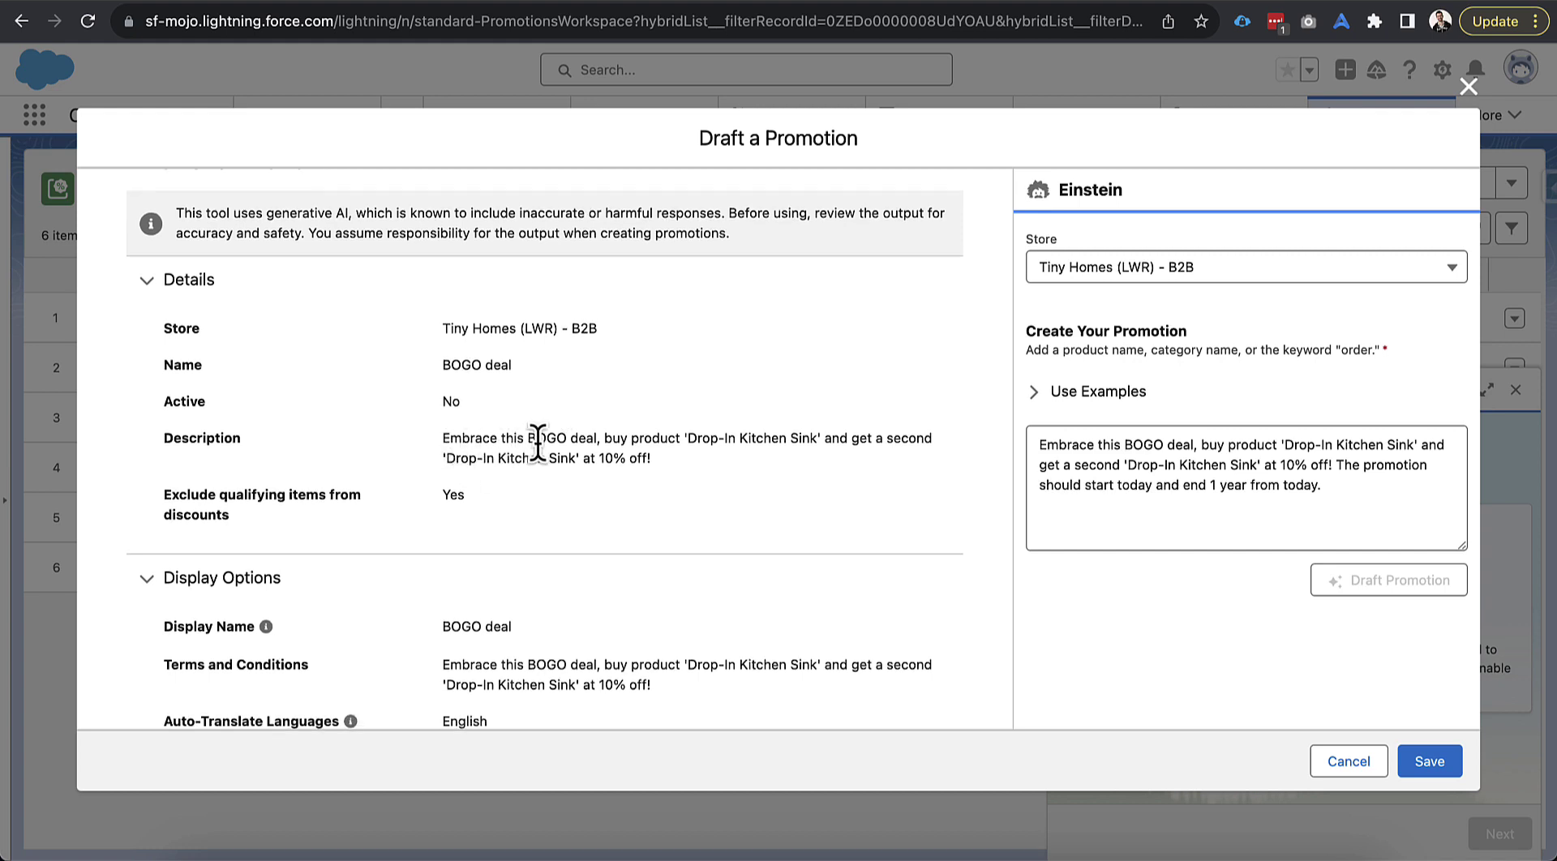
scroll(567, 441, down, 1)
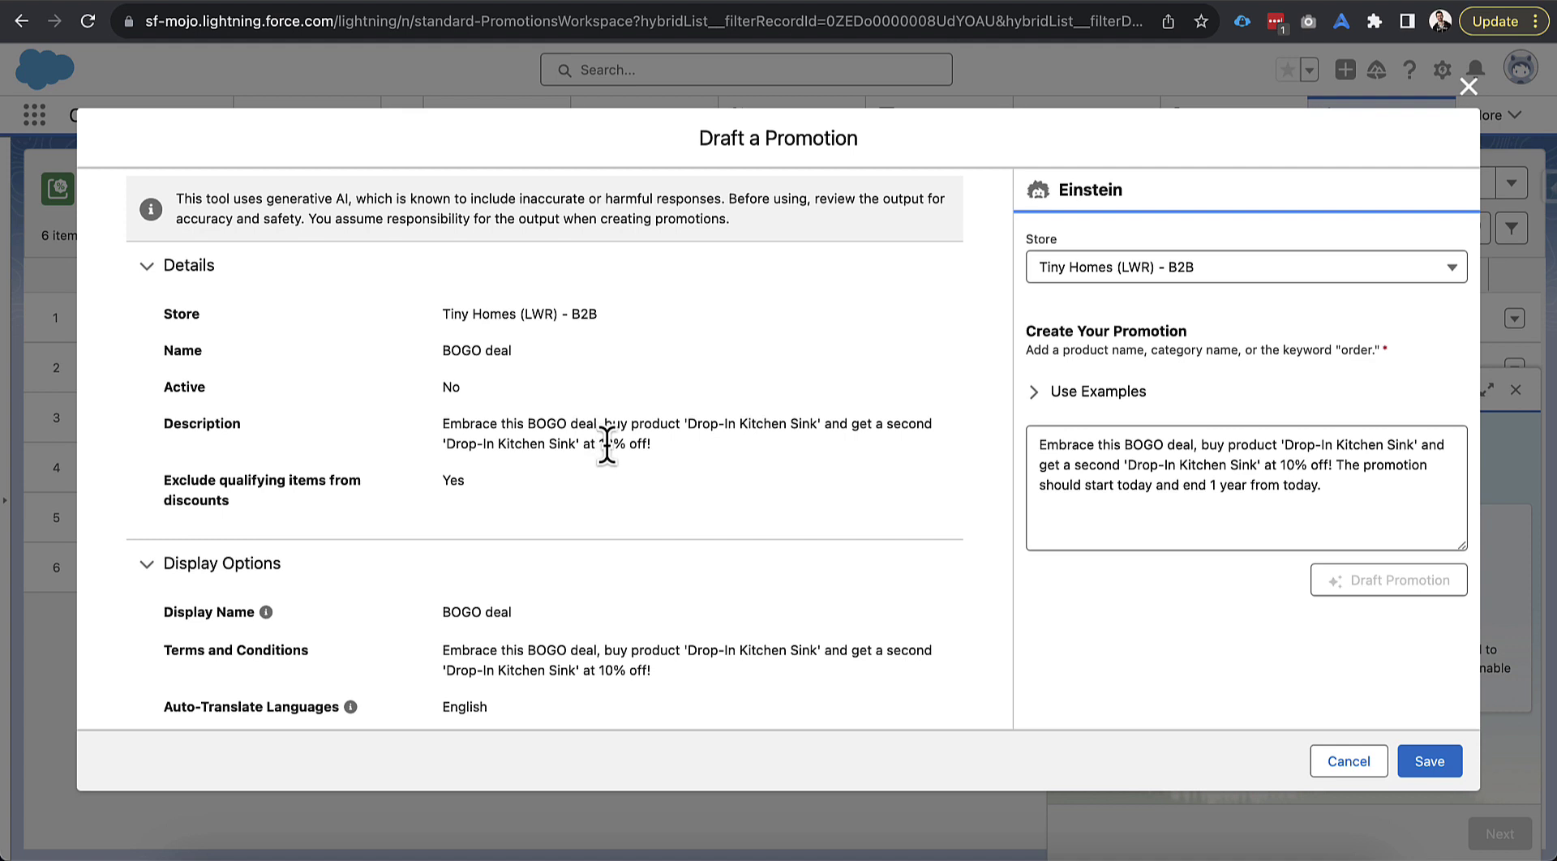
scroll(604, 449, down, 1)
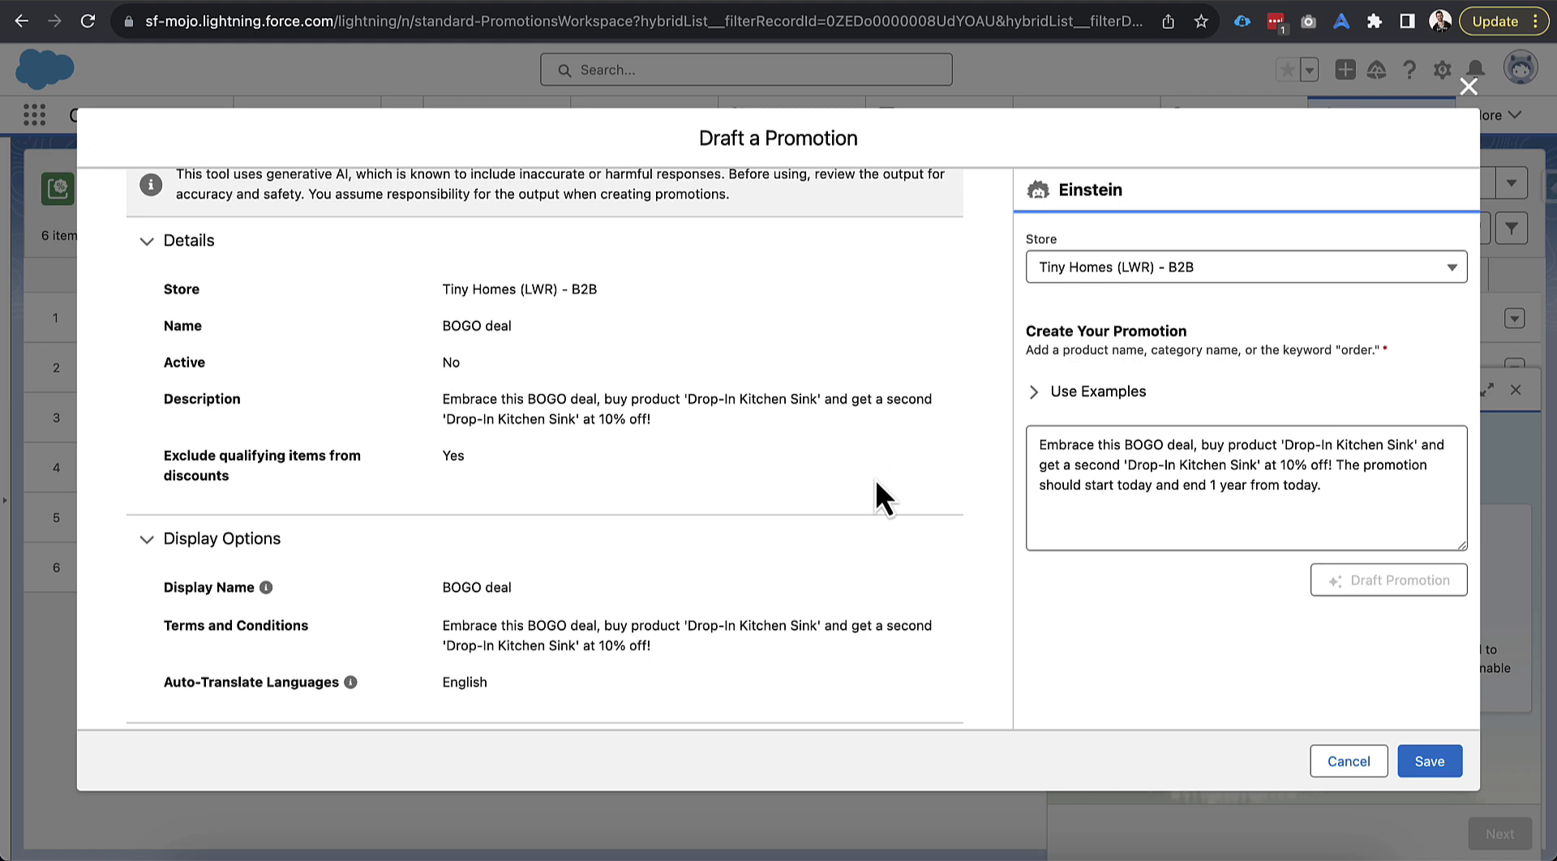
scroll(875, 479, down, 1)
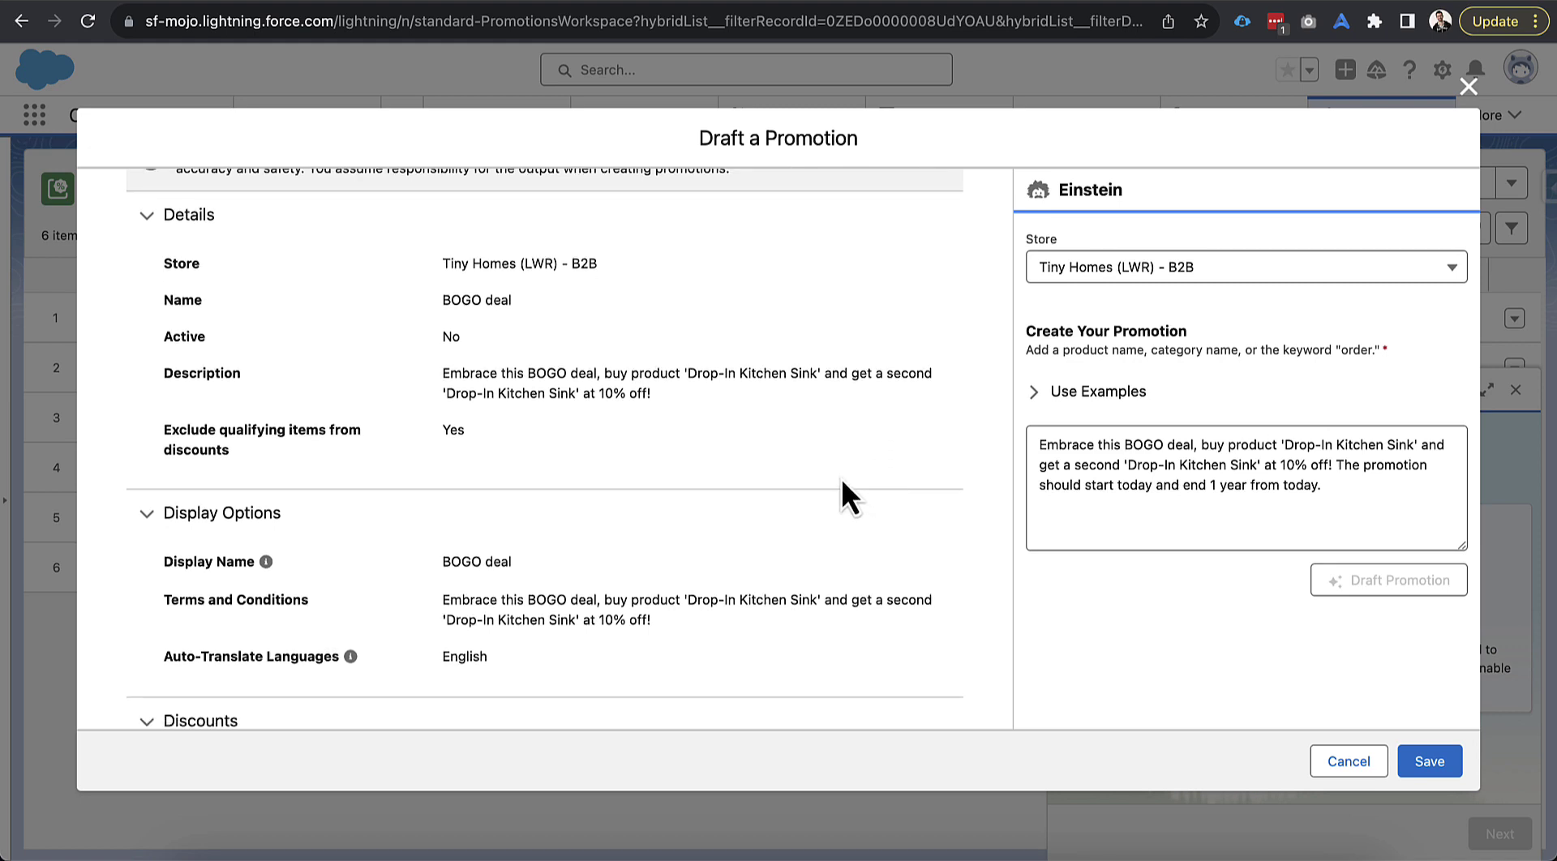
scroll(684, 465, down, 5)
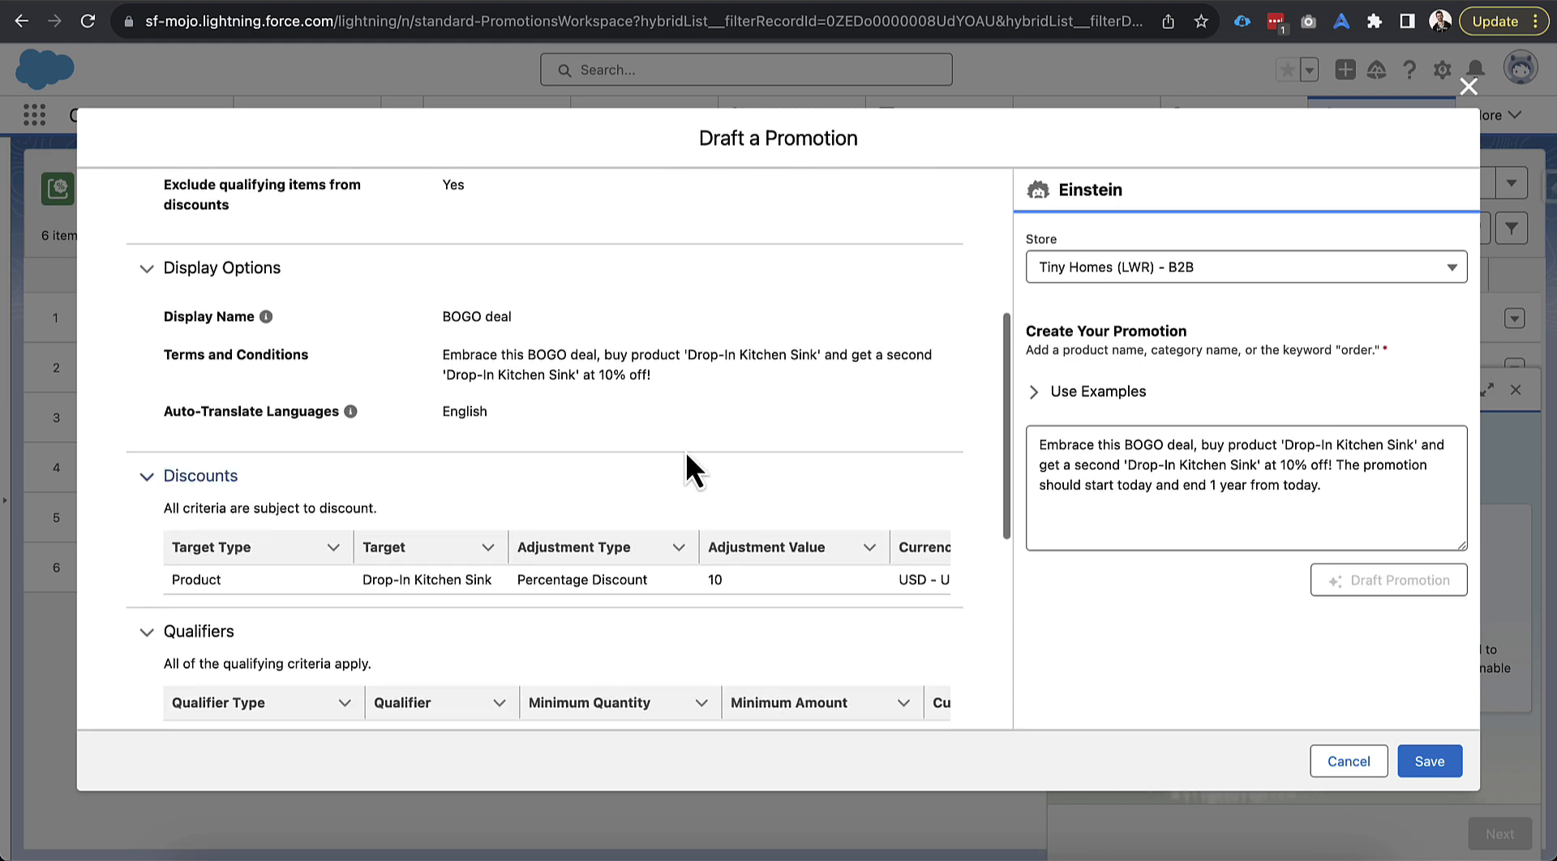
scroll(588, 312, down, 2)
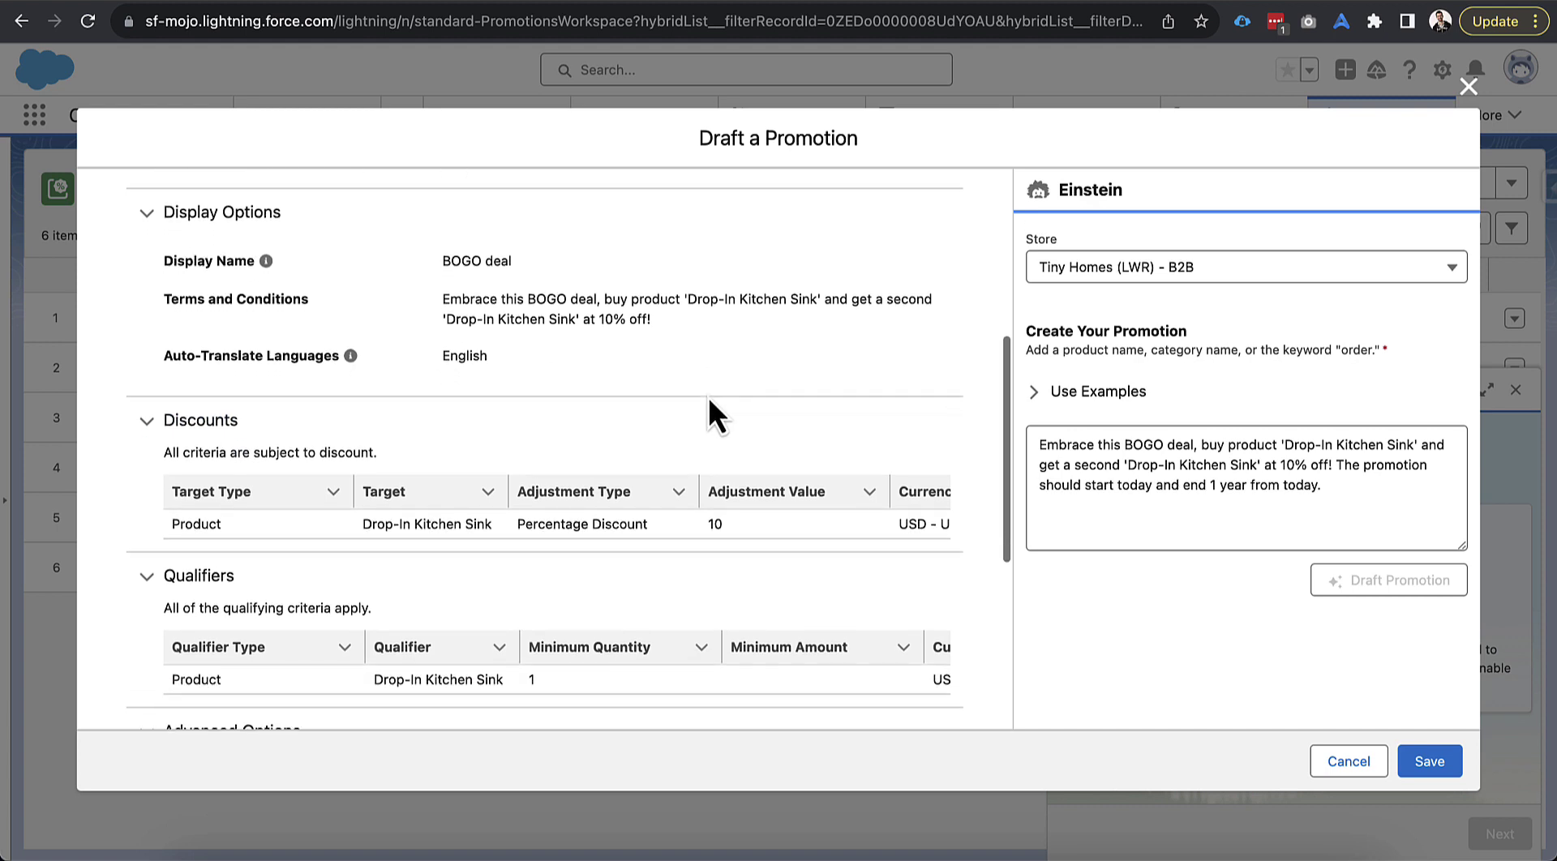
scroll(635, 381, down, 3)
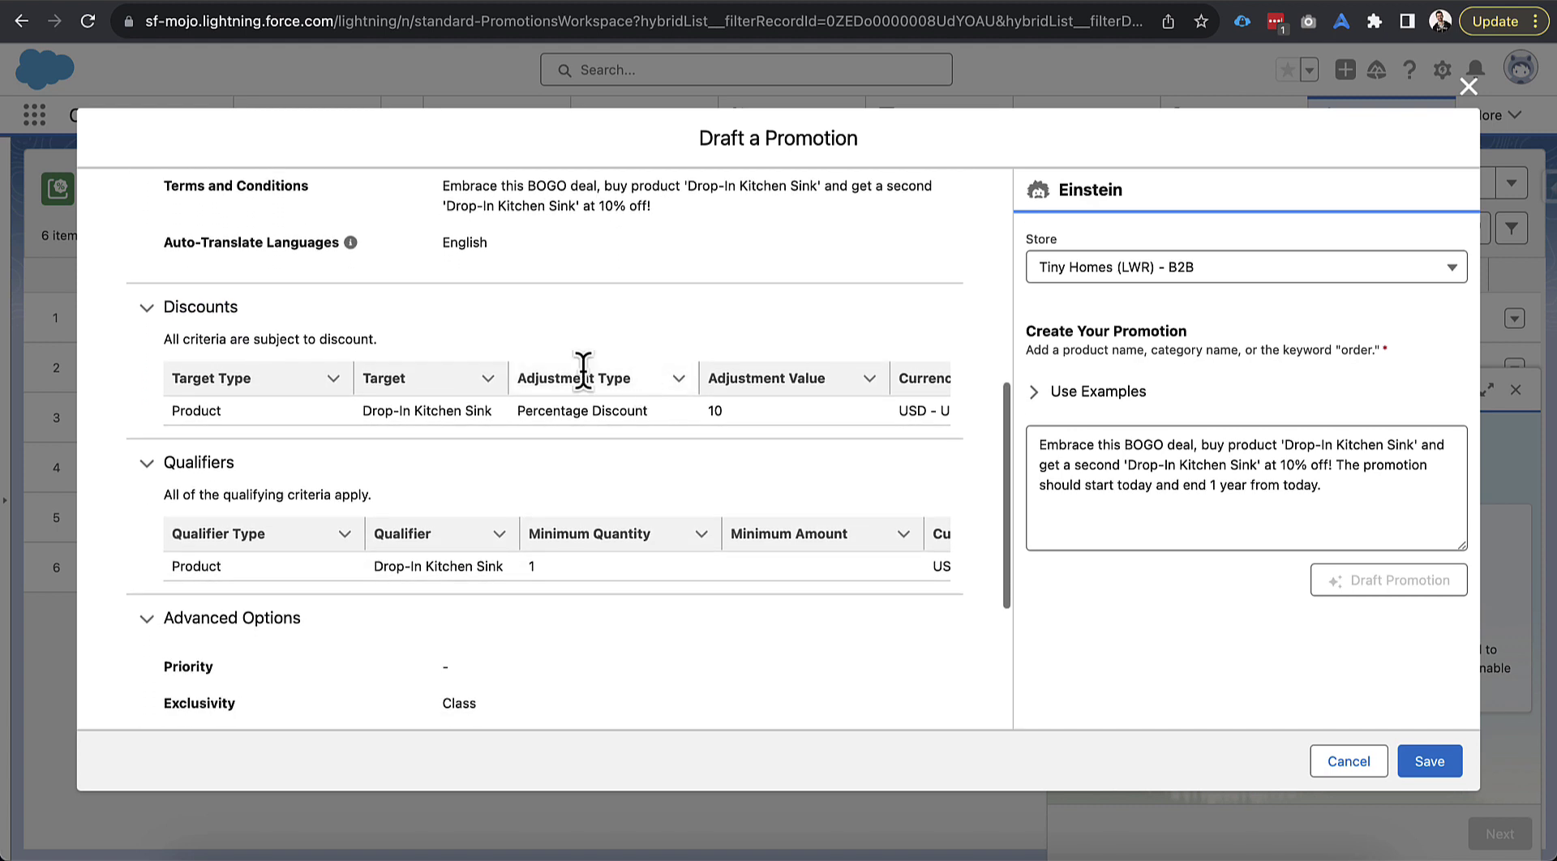
scroll(487, 454, down, 1)
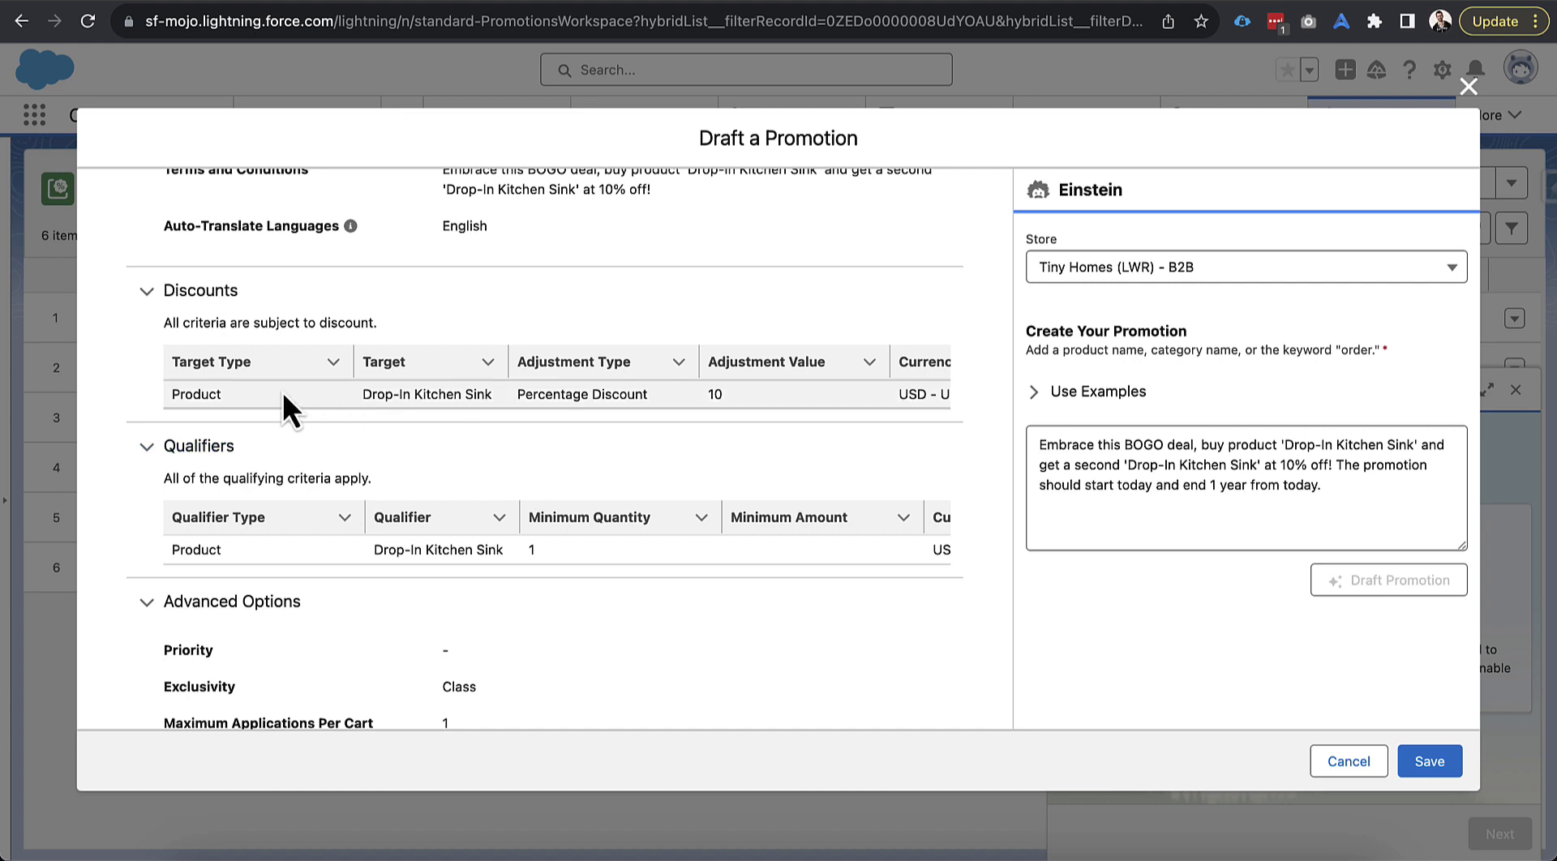
Step: Inspect the Discounts and Qualifiers tables, confirming the Product target Drop-In Kitchen Sink
drag(167, 391, 231, 400)
click(237, 397)
drag(362, 403, 495, 401)
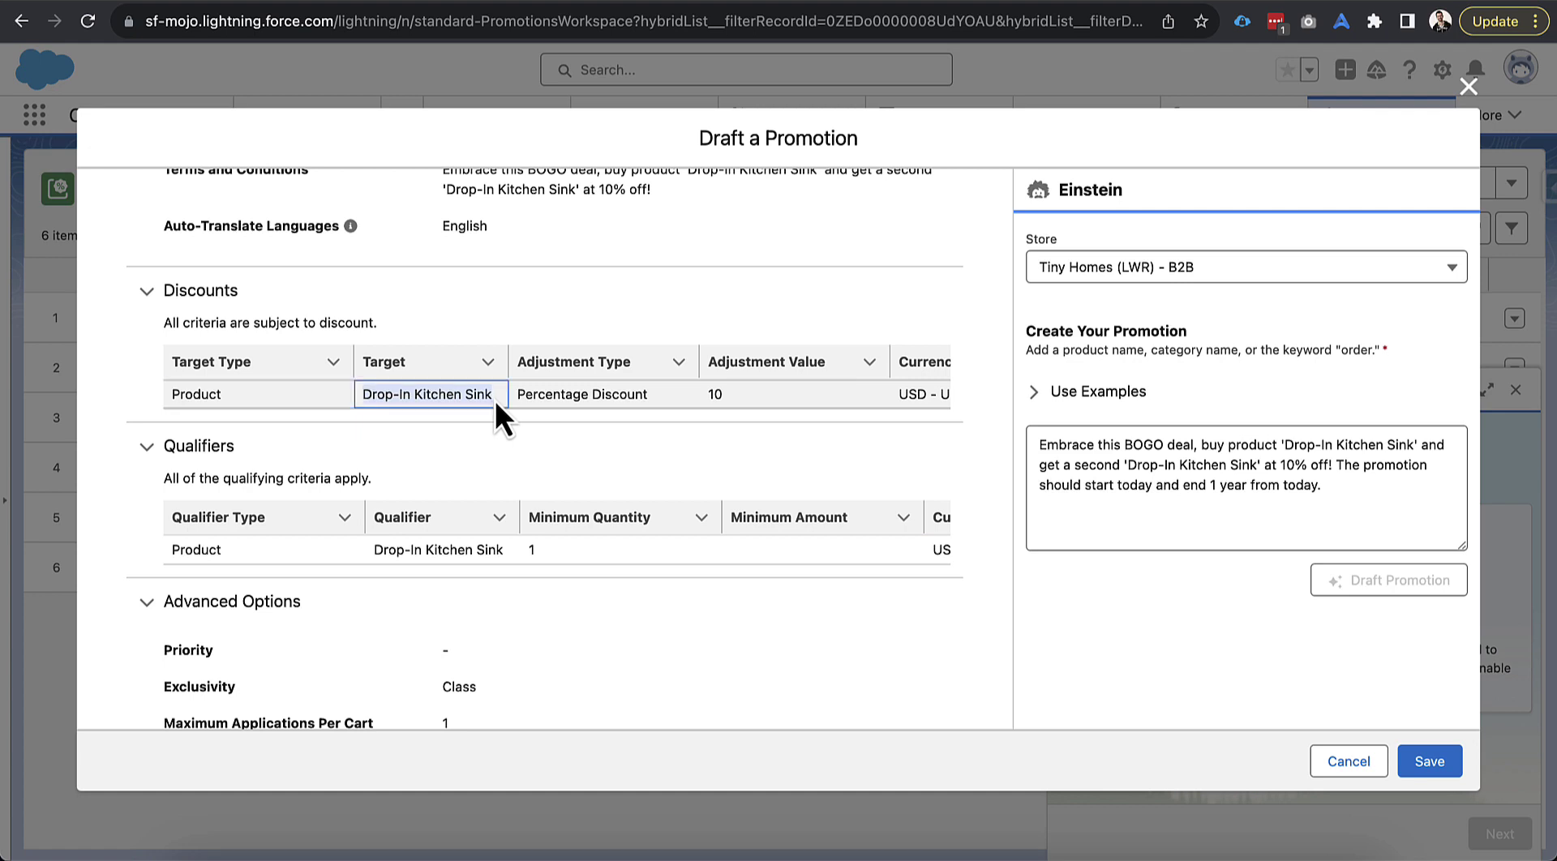
click(451, 397)
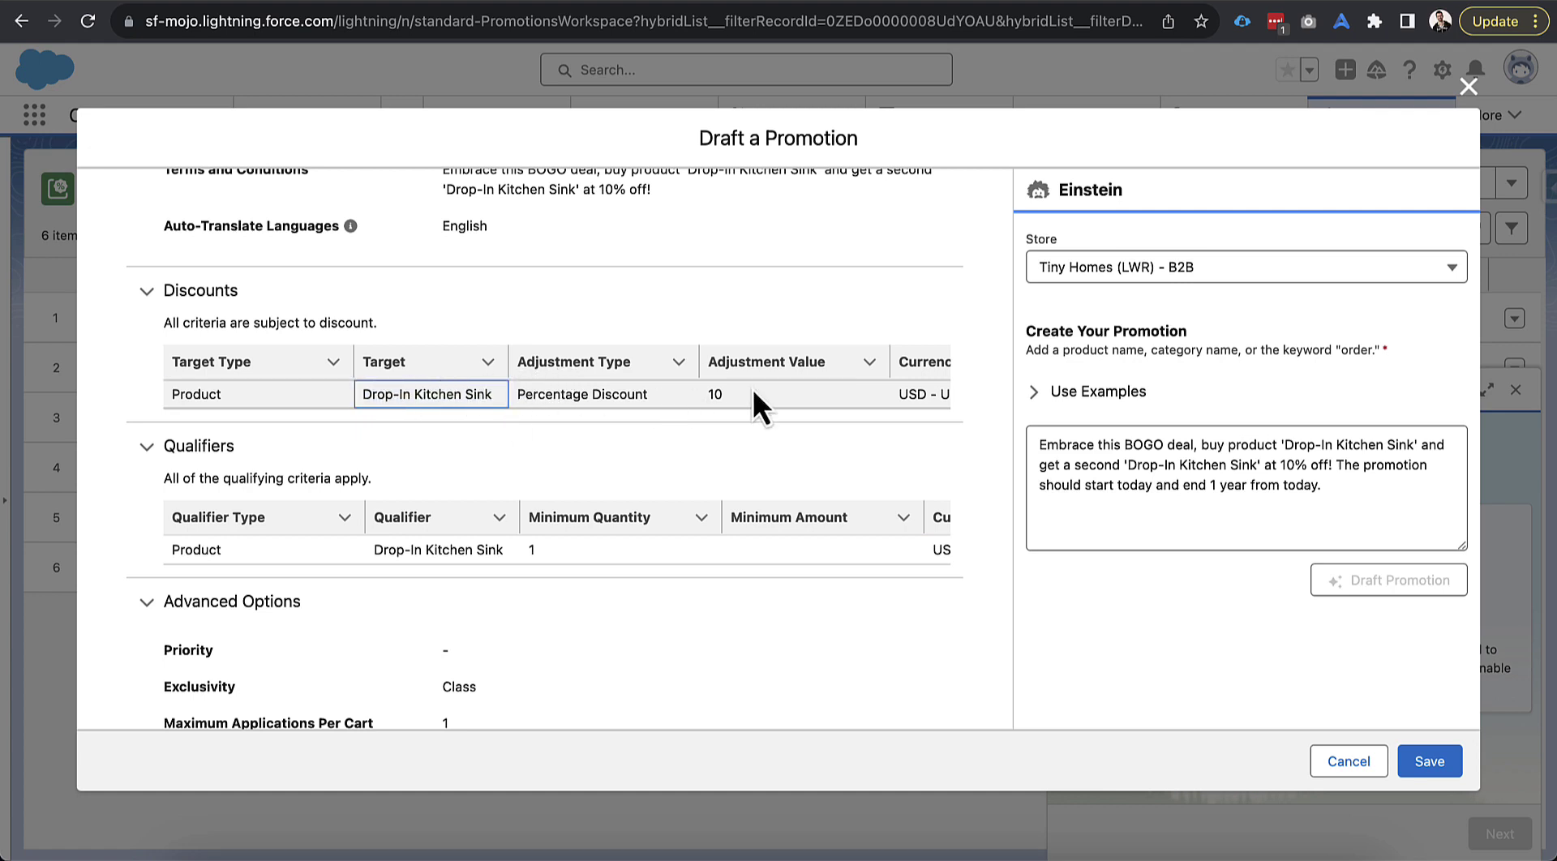
scroll(753, 391, right, 5)
scroll(753, 391, right, 2)
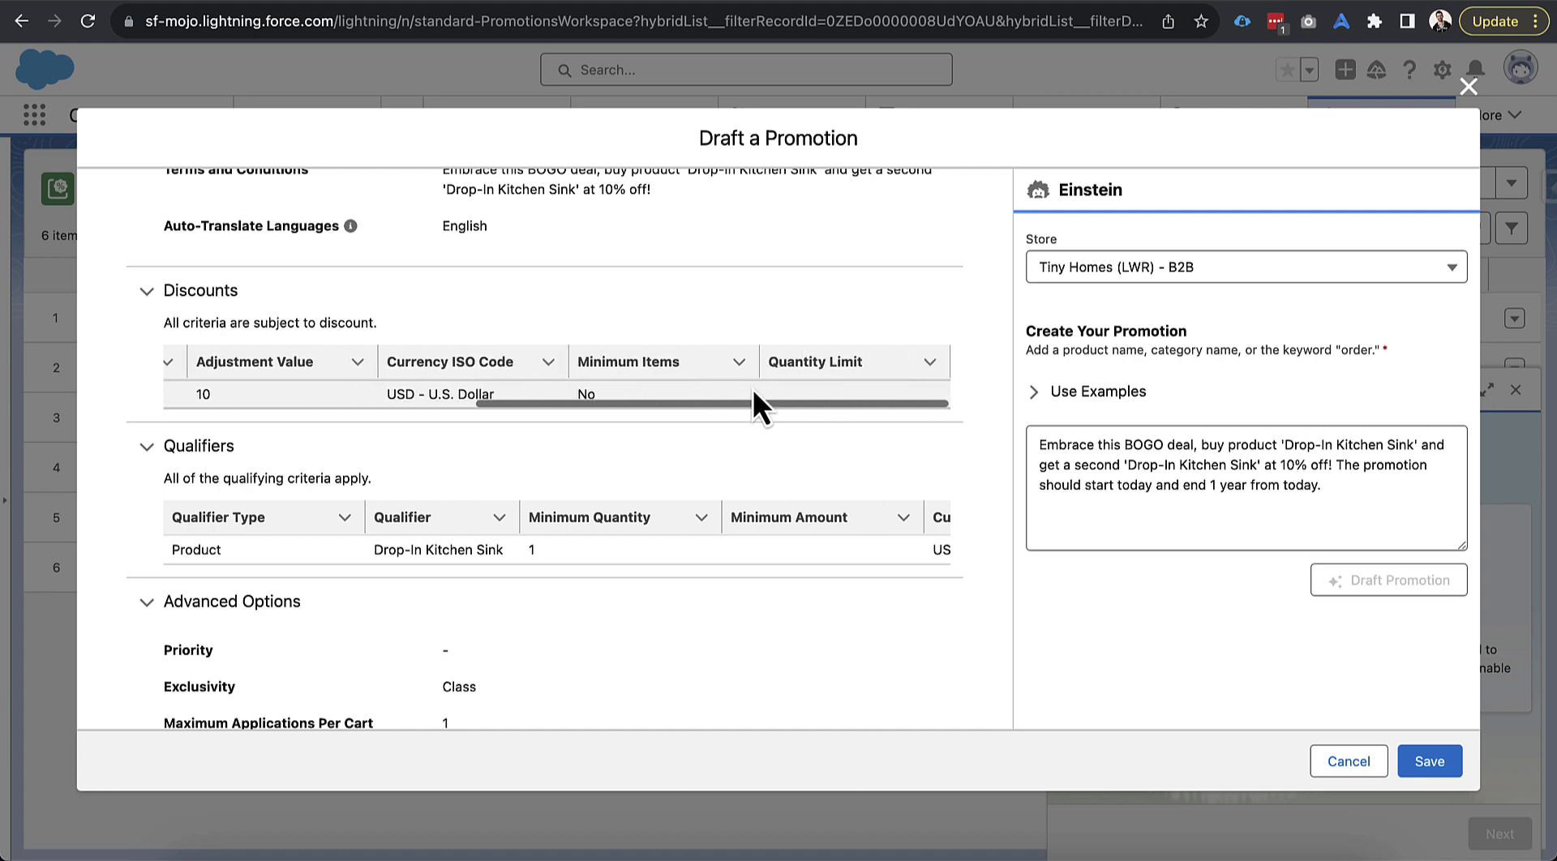
scroll(753, 389, left, 8)
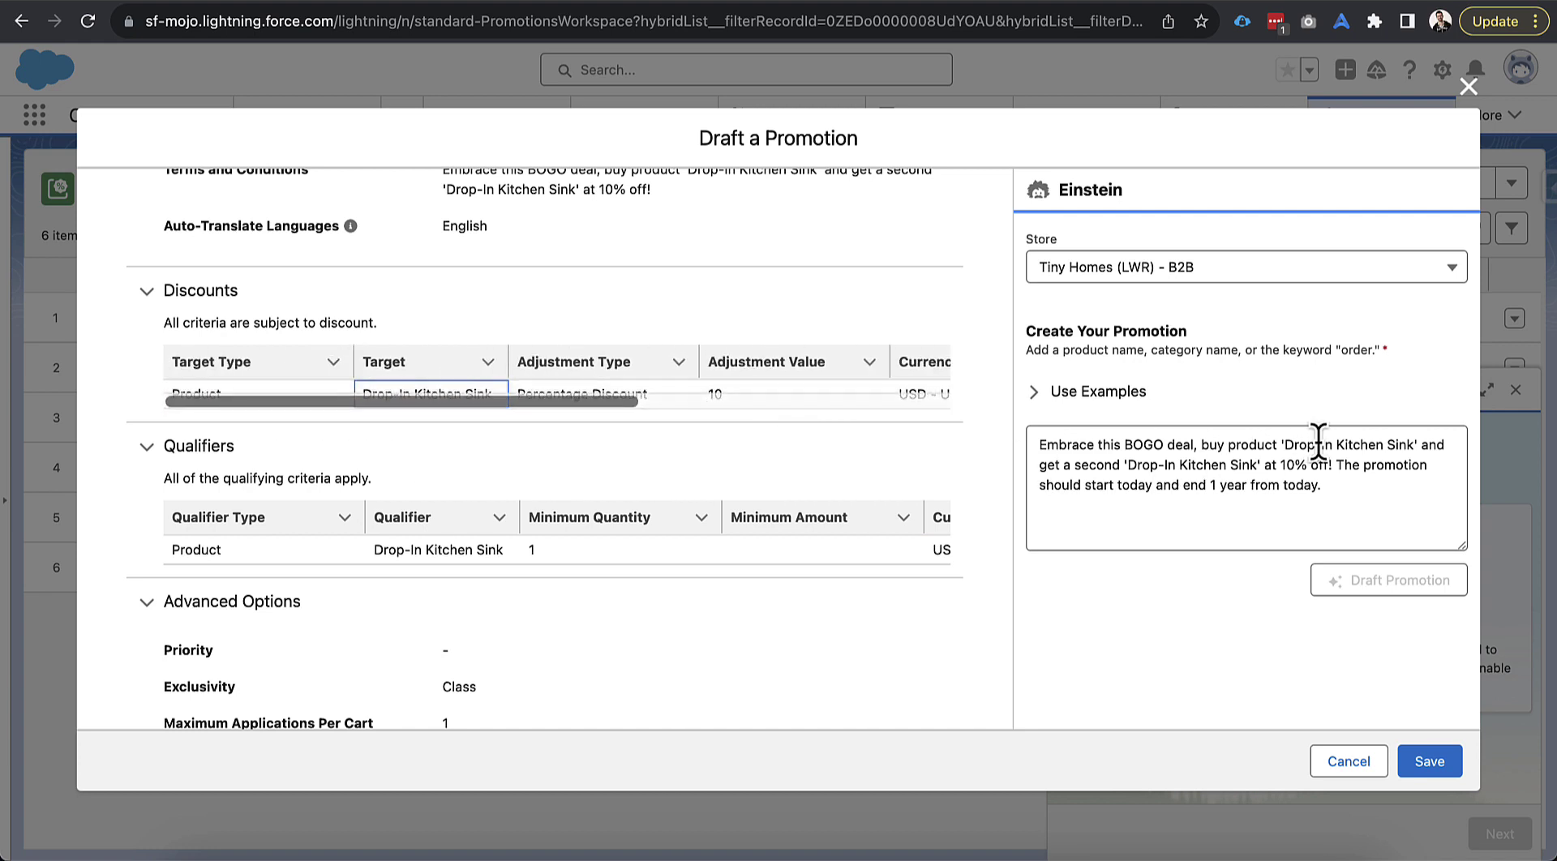
scroll(675, 485, down, 1)
scroll(675, 485, down, 1)
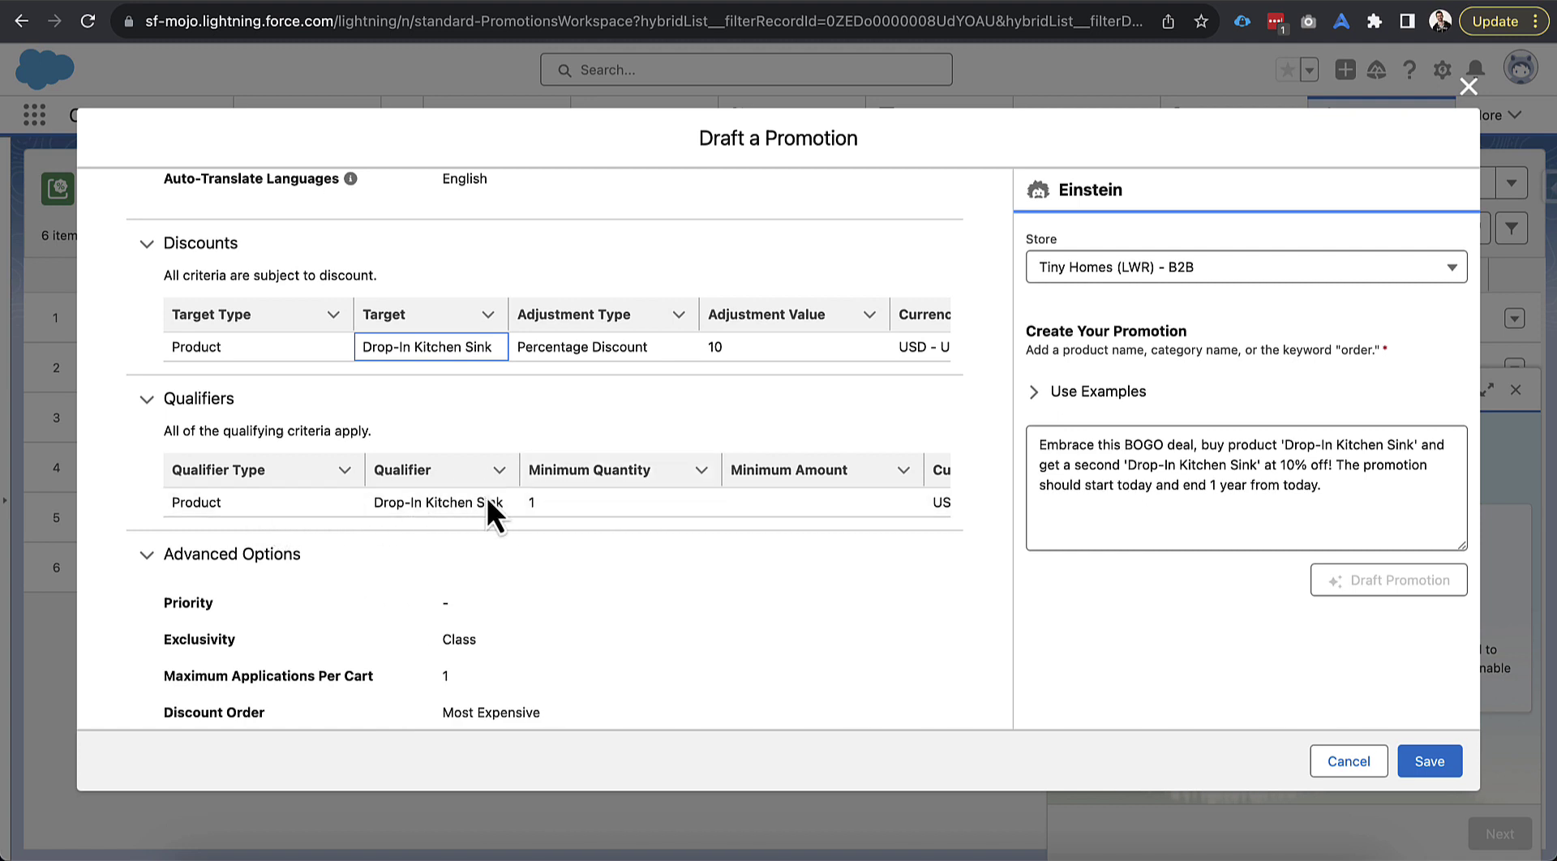
scroll(568, 507, right, 2)
scroll(639, 517, right, 2)
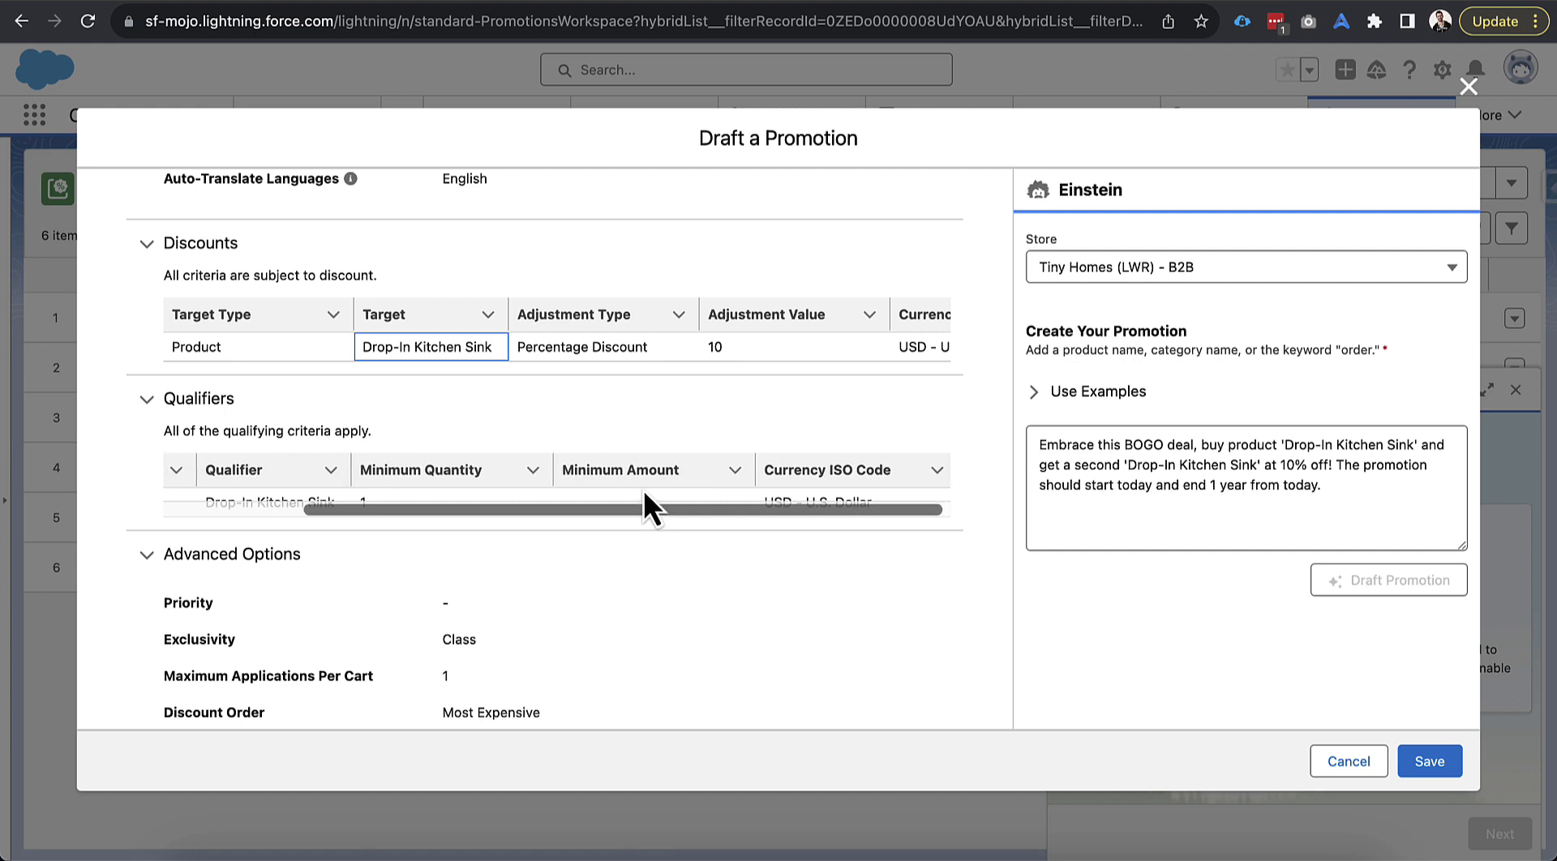
scroll(644, 489, left, 3)
scroll(661, 619, down, 3)
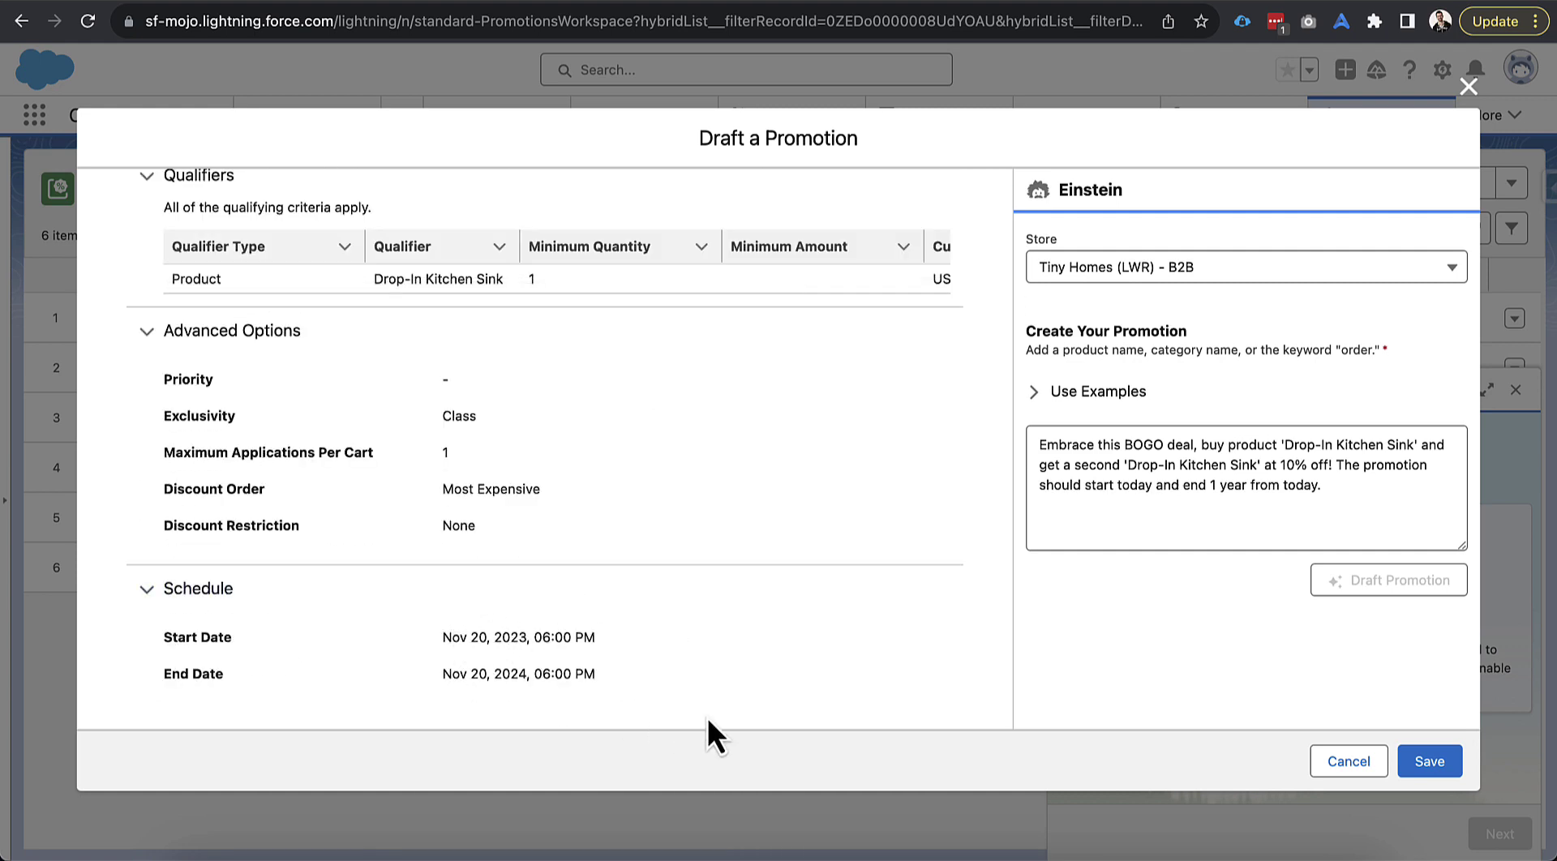
double_click(479, 637)
click(458, 636)
drag(441, 636, 594, 636)
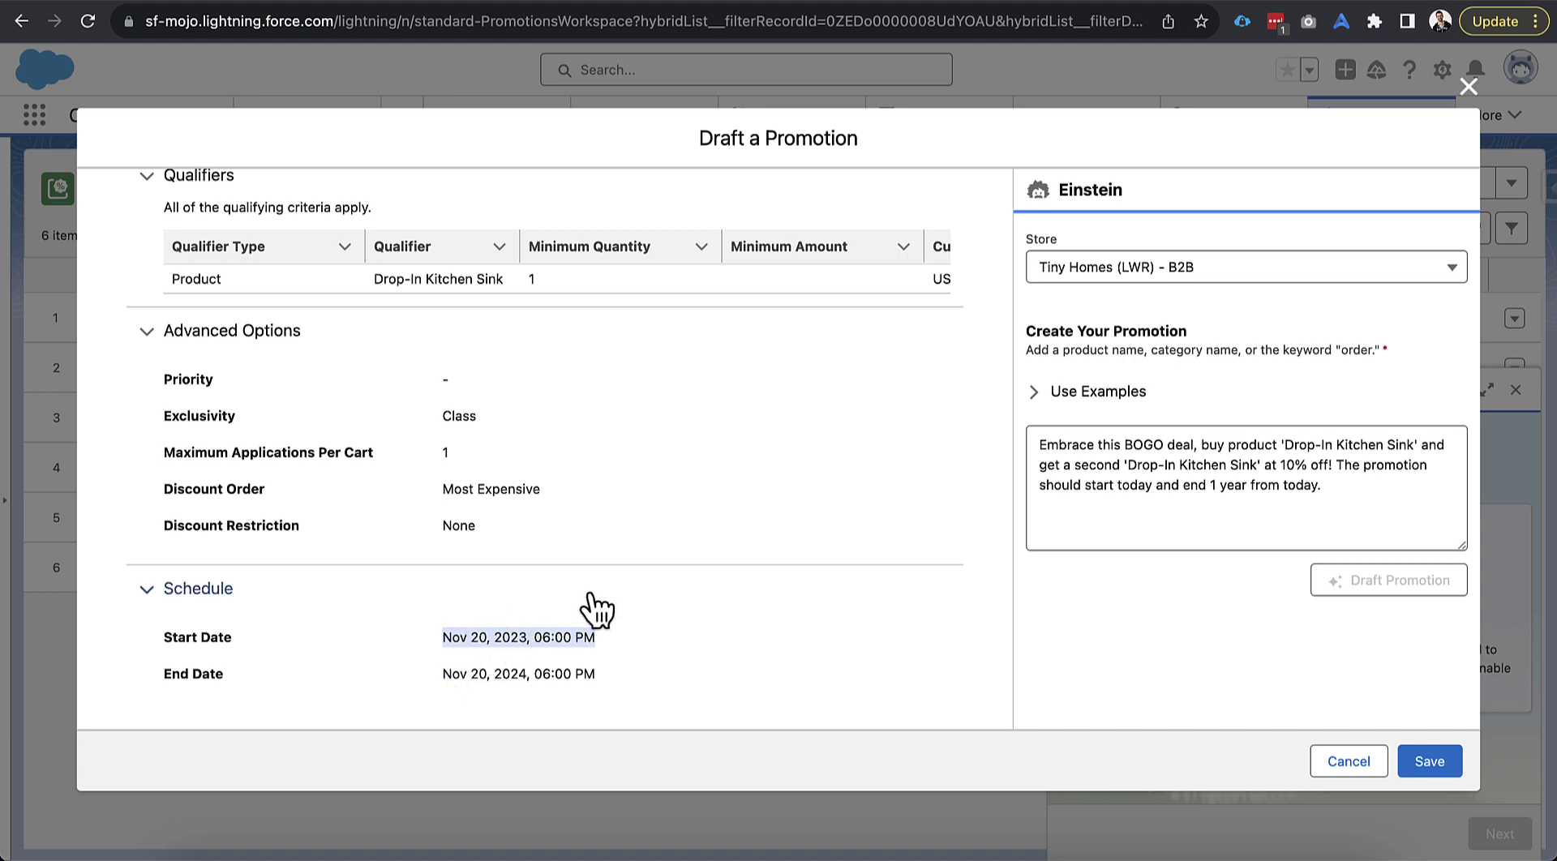
scroll(580, 615, up, 1)
scroll(574, 600, up, 4)
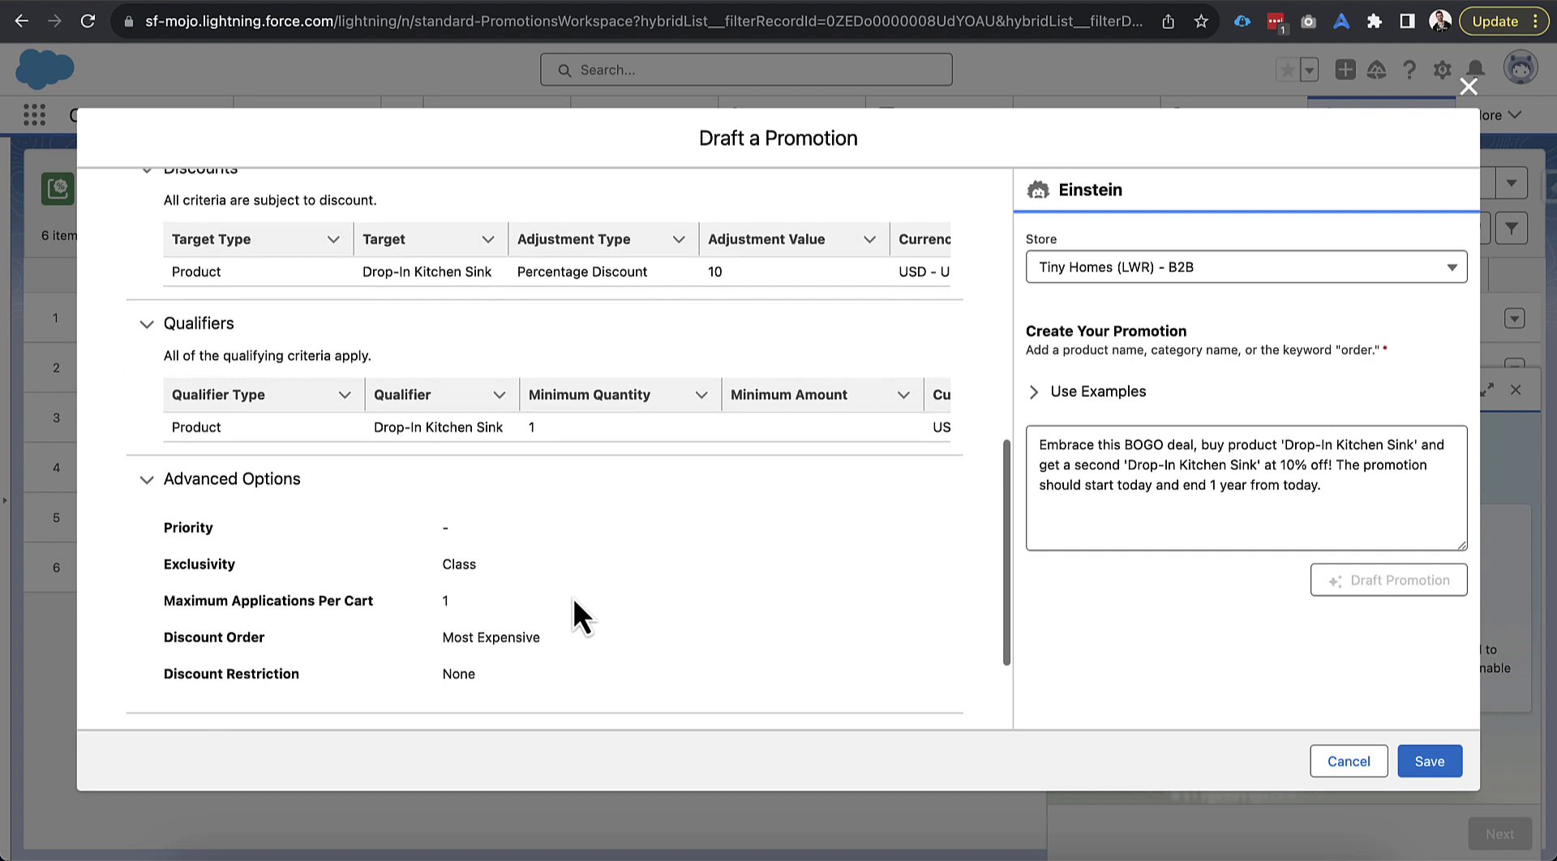
Step: Save the BOGO deal draft and dismiss the feedback survey
scroll(639, 397, up, 5)
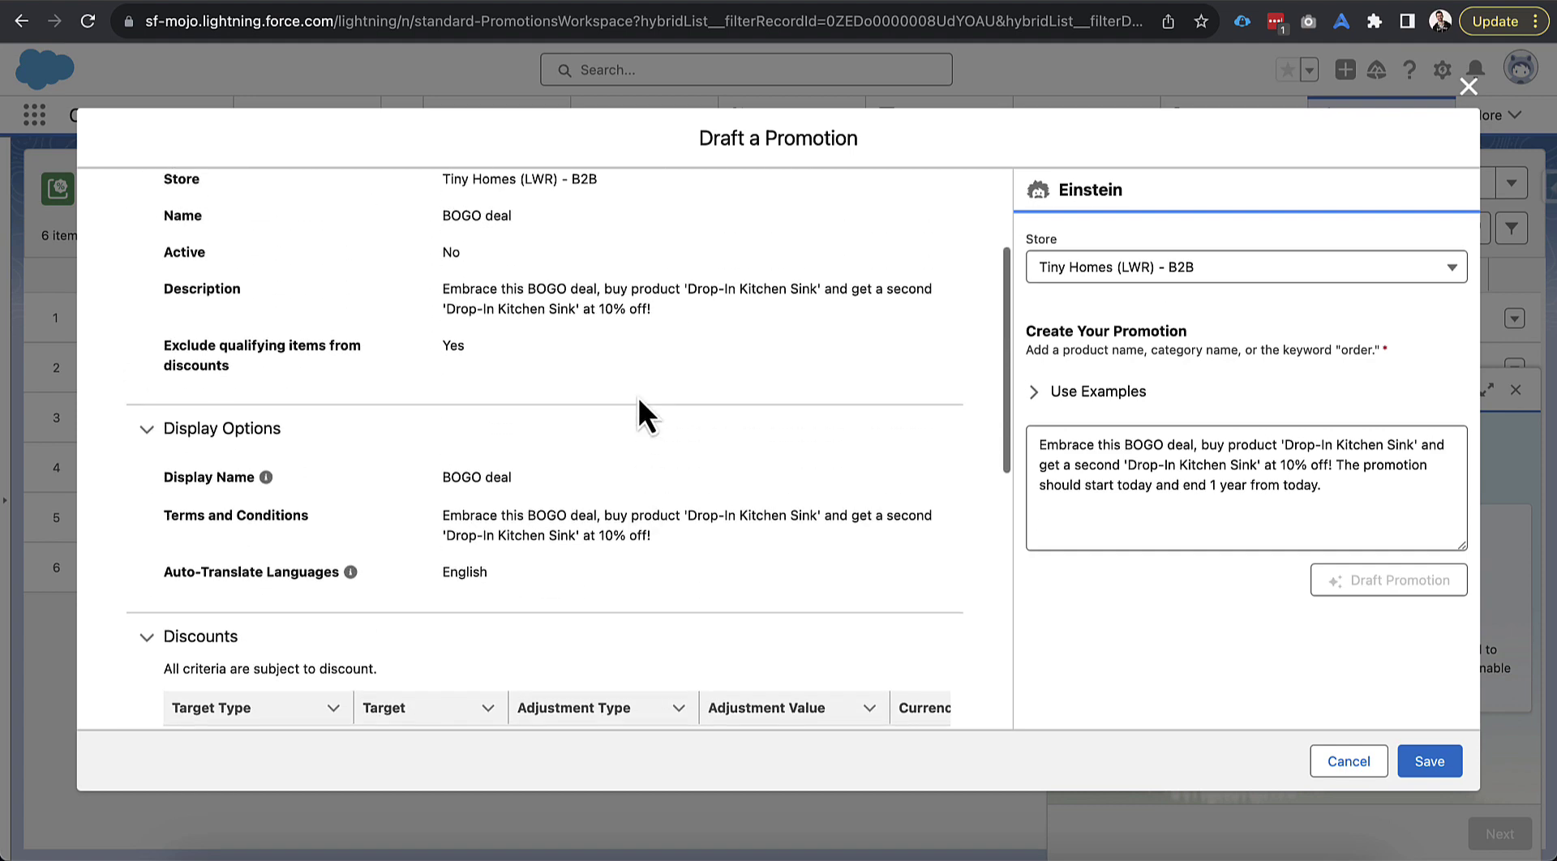
click(1427, 766)
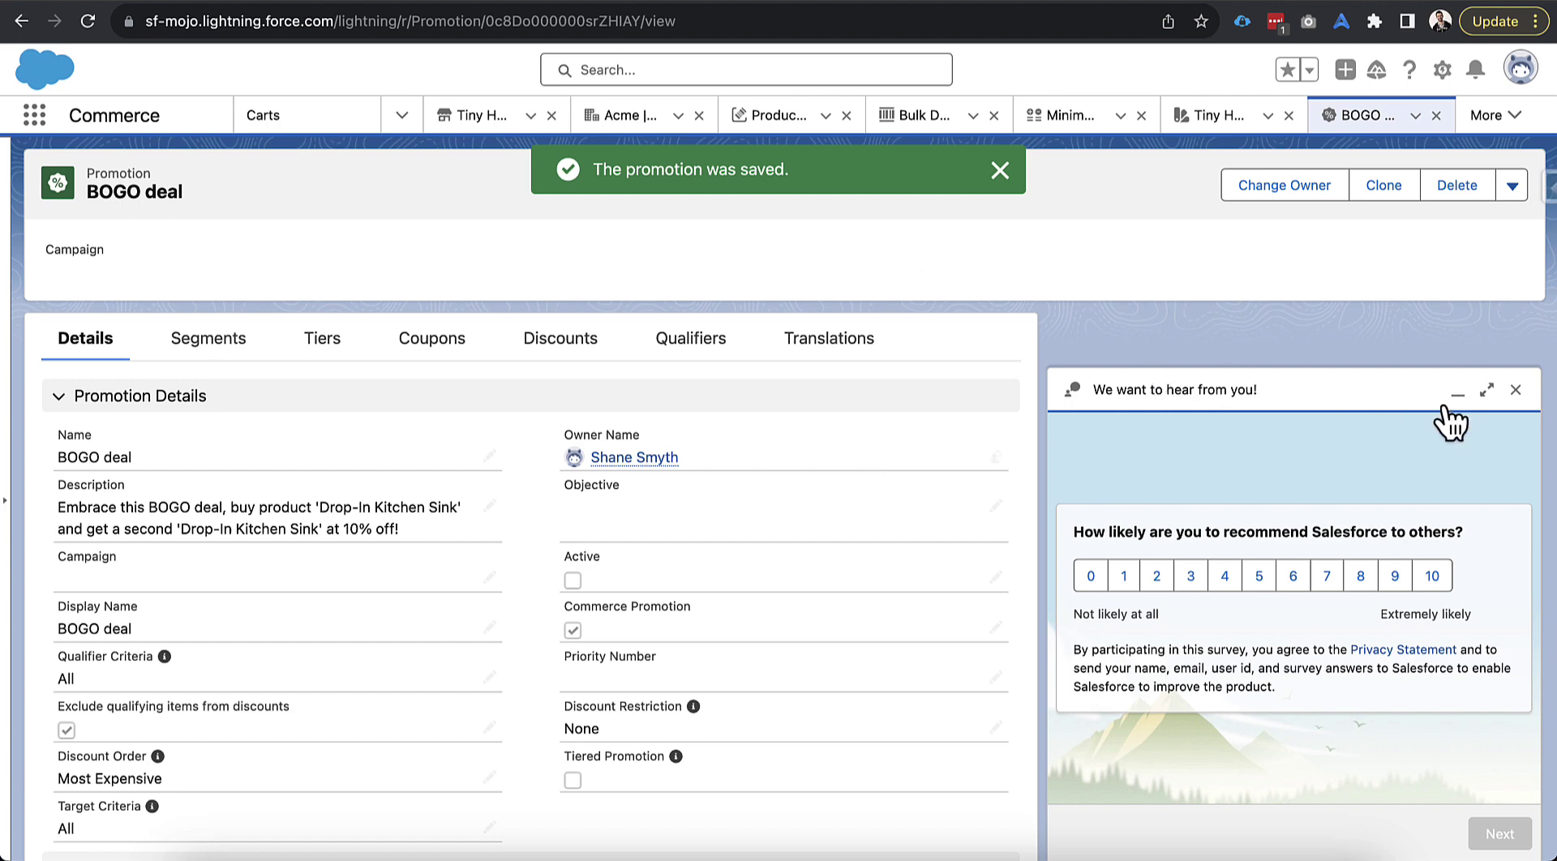
click(1515, 390)
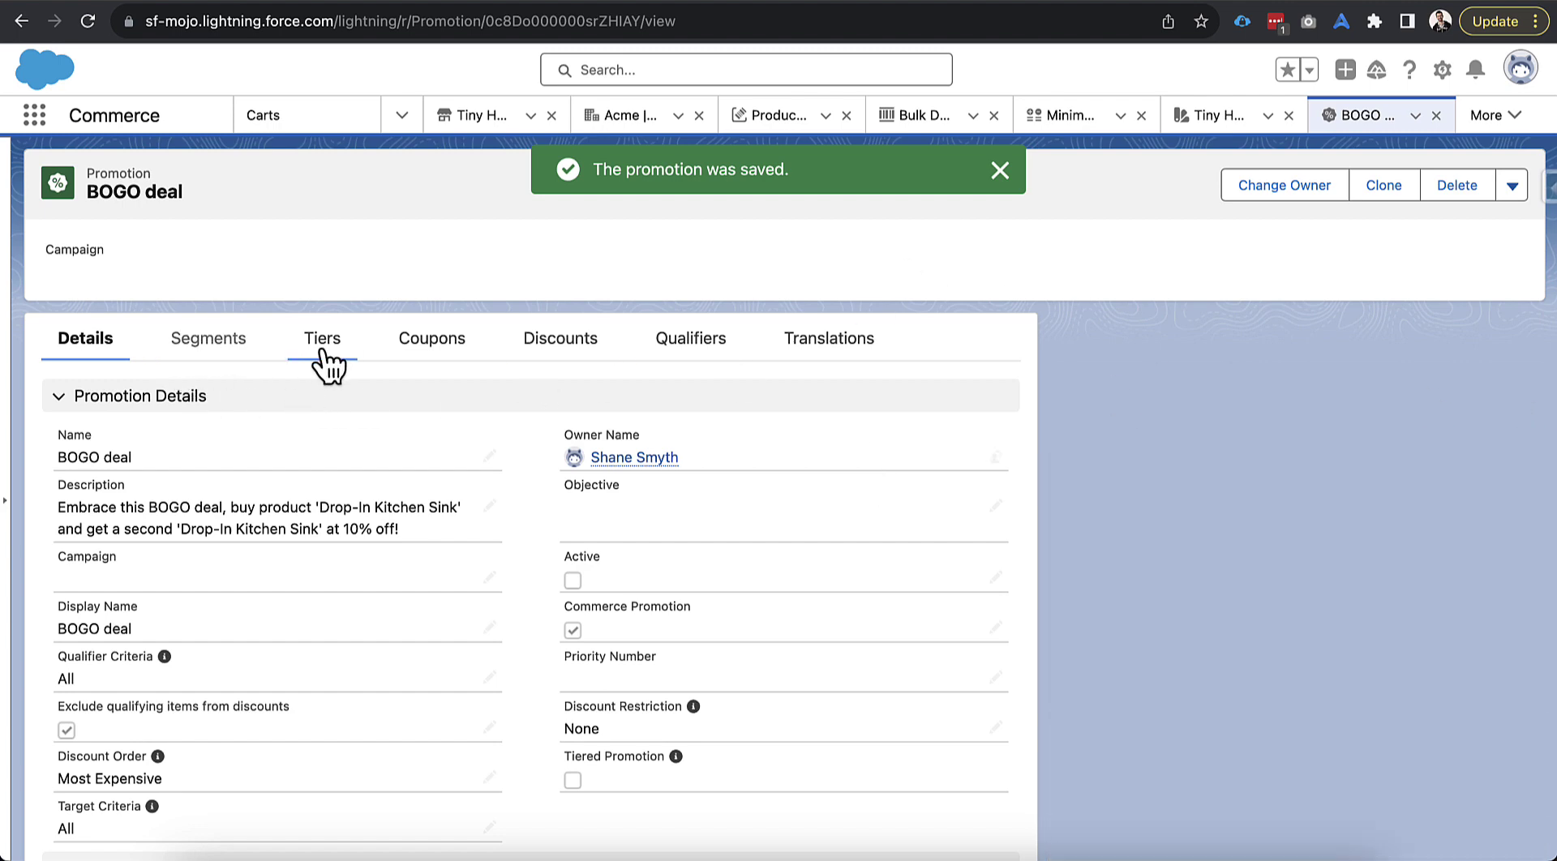
Step: Verify the Discounts tab targets Drop-In Kitchen Sink, then return to the BOGO deal record
click(561, 340)
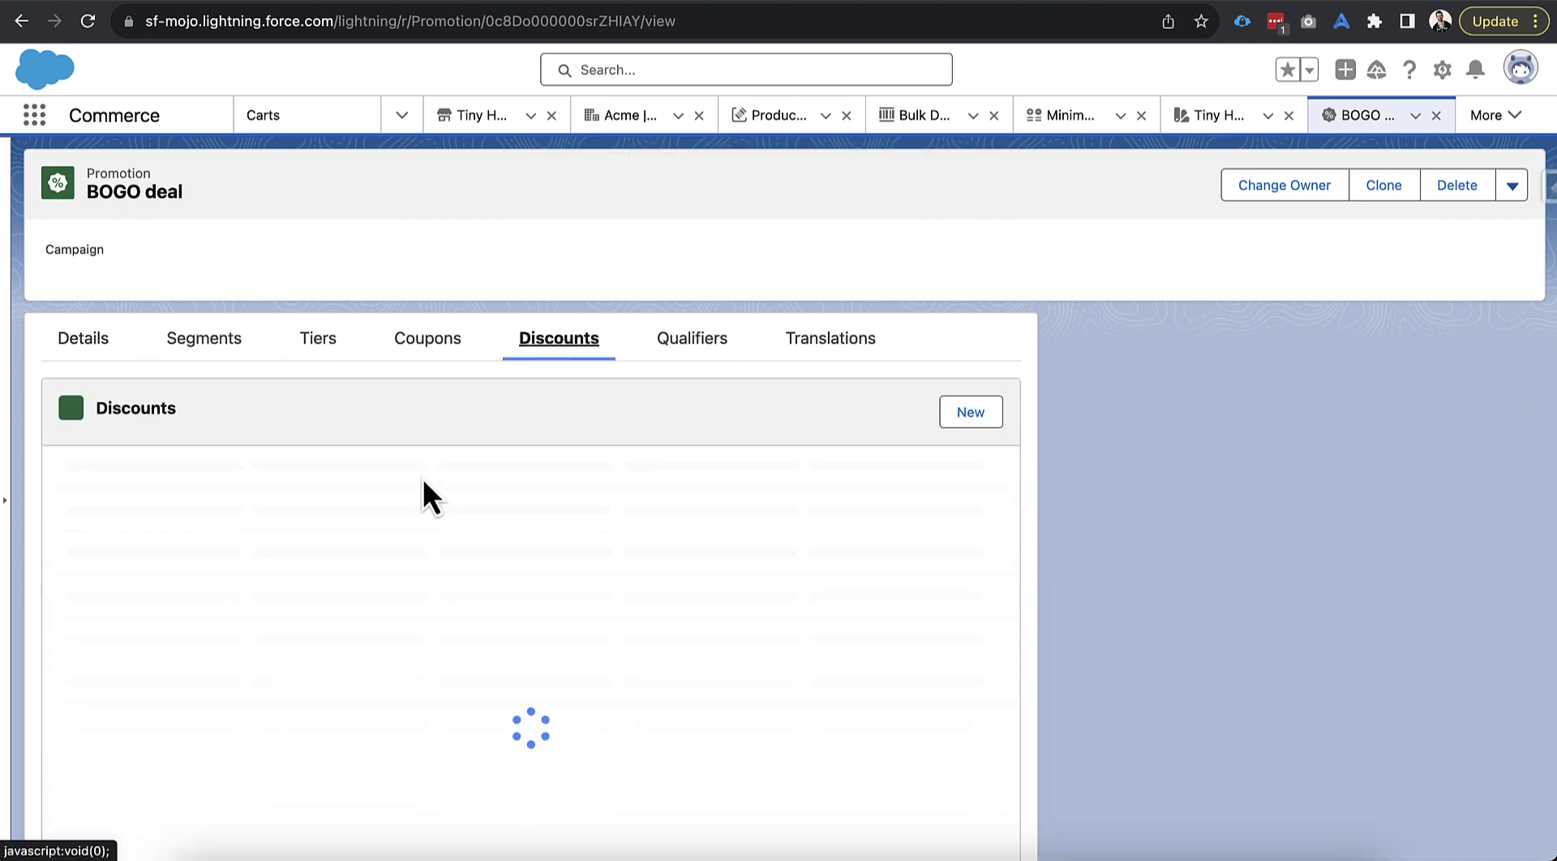
click(389, 523)
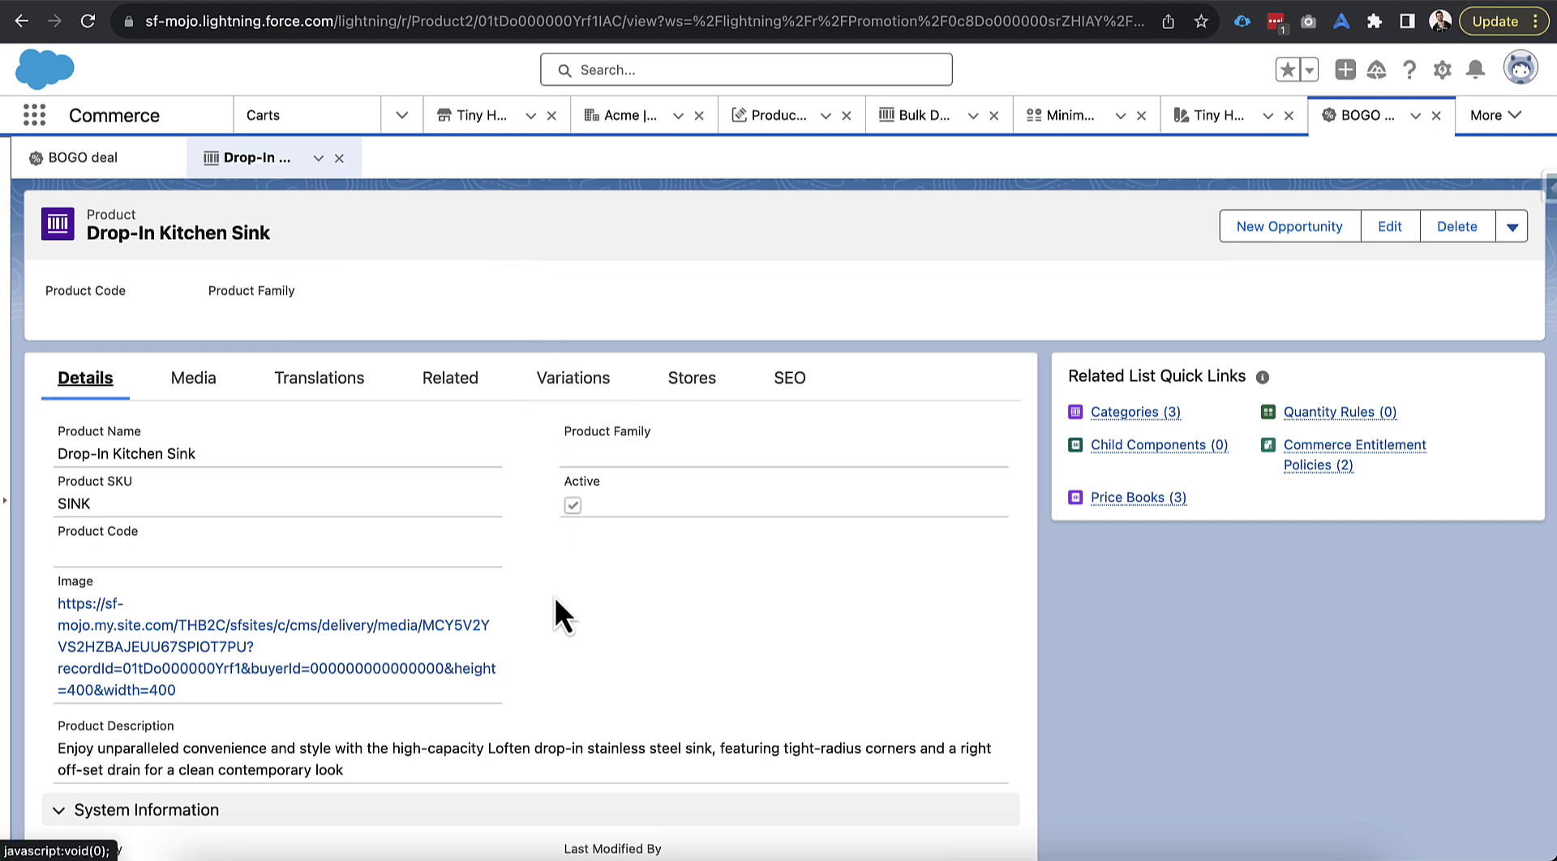
click(120, 162)
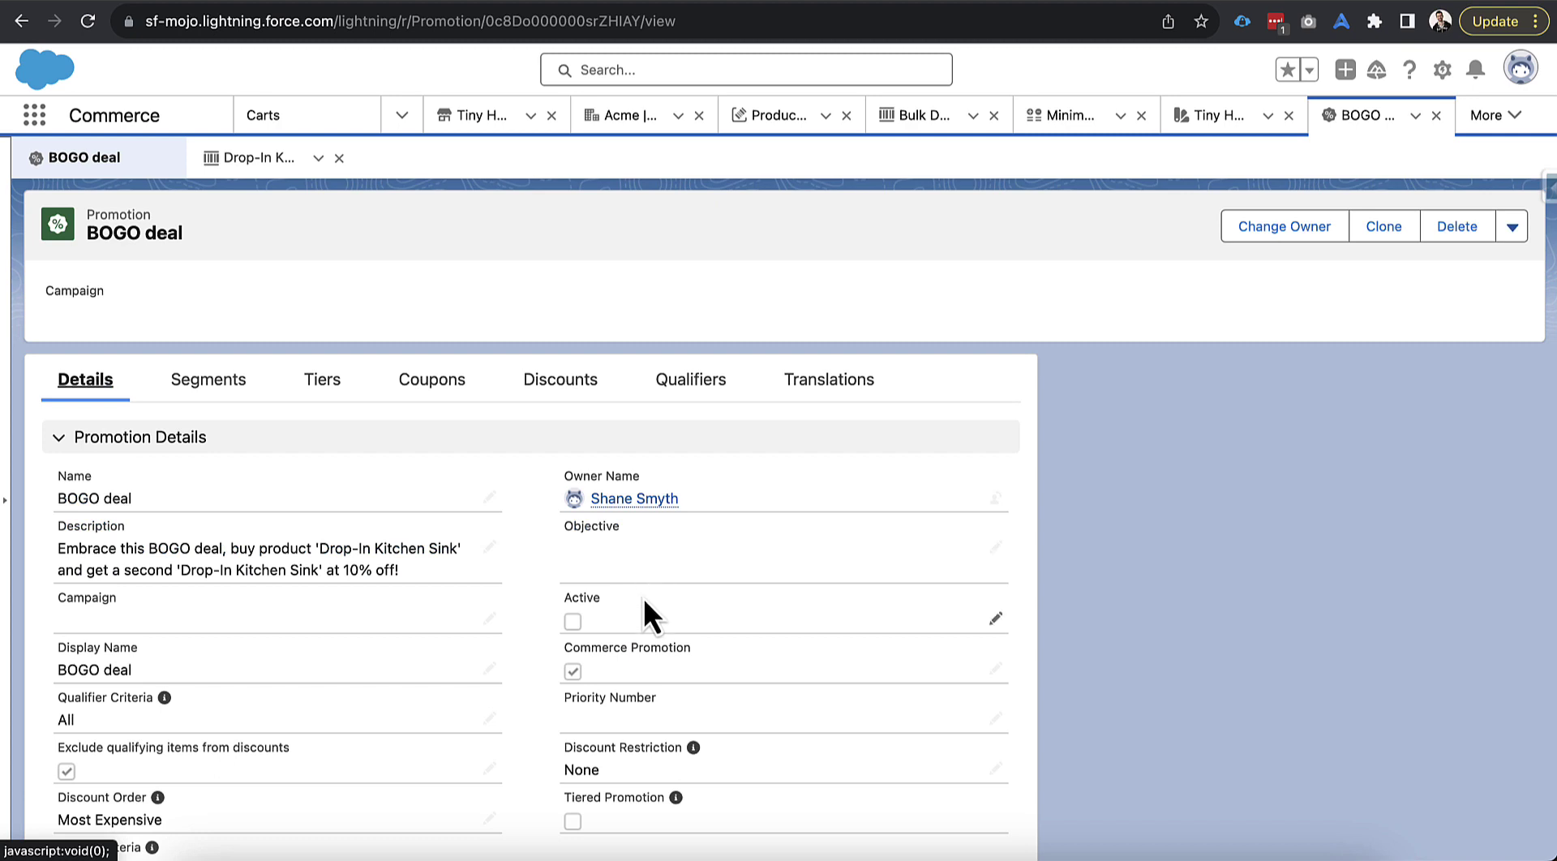
scroll(644, 597, down, 1)
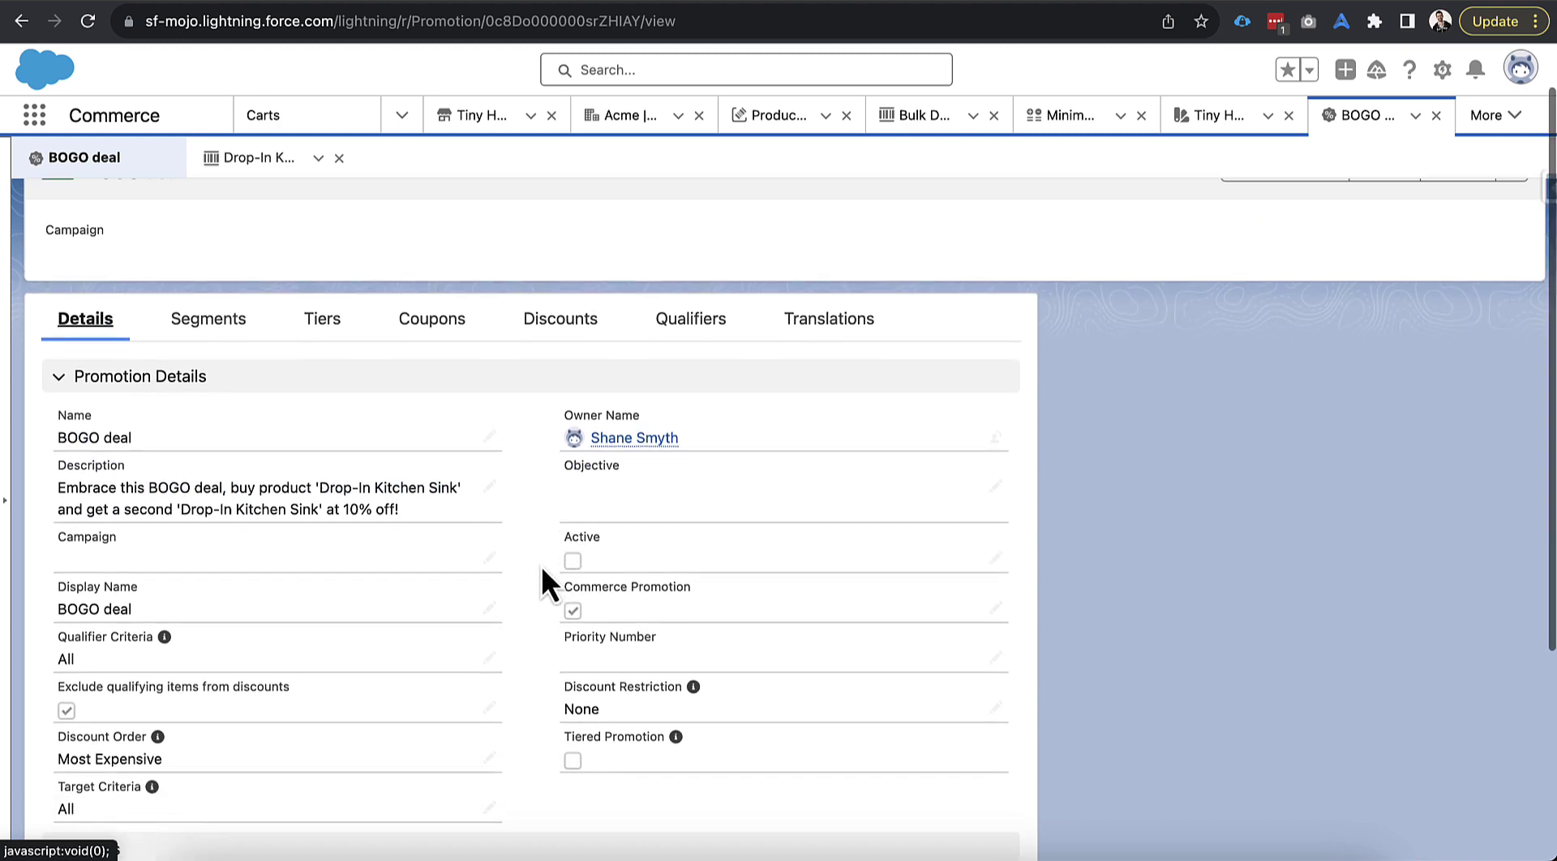
scroll(542, 566, up, 1)
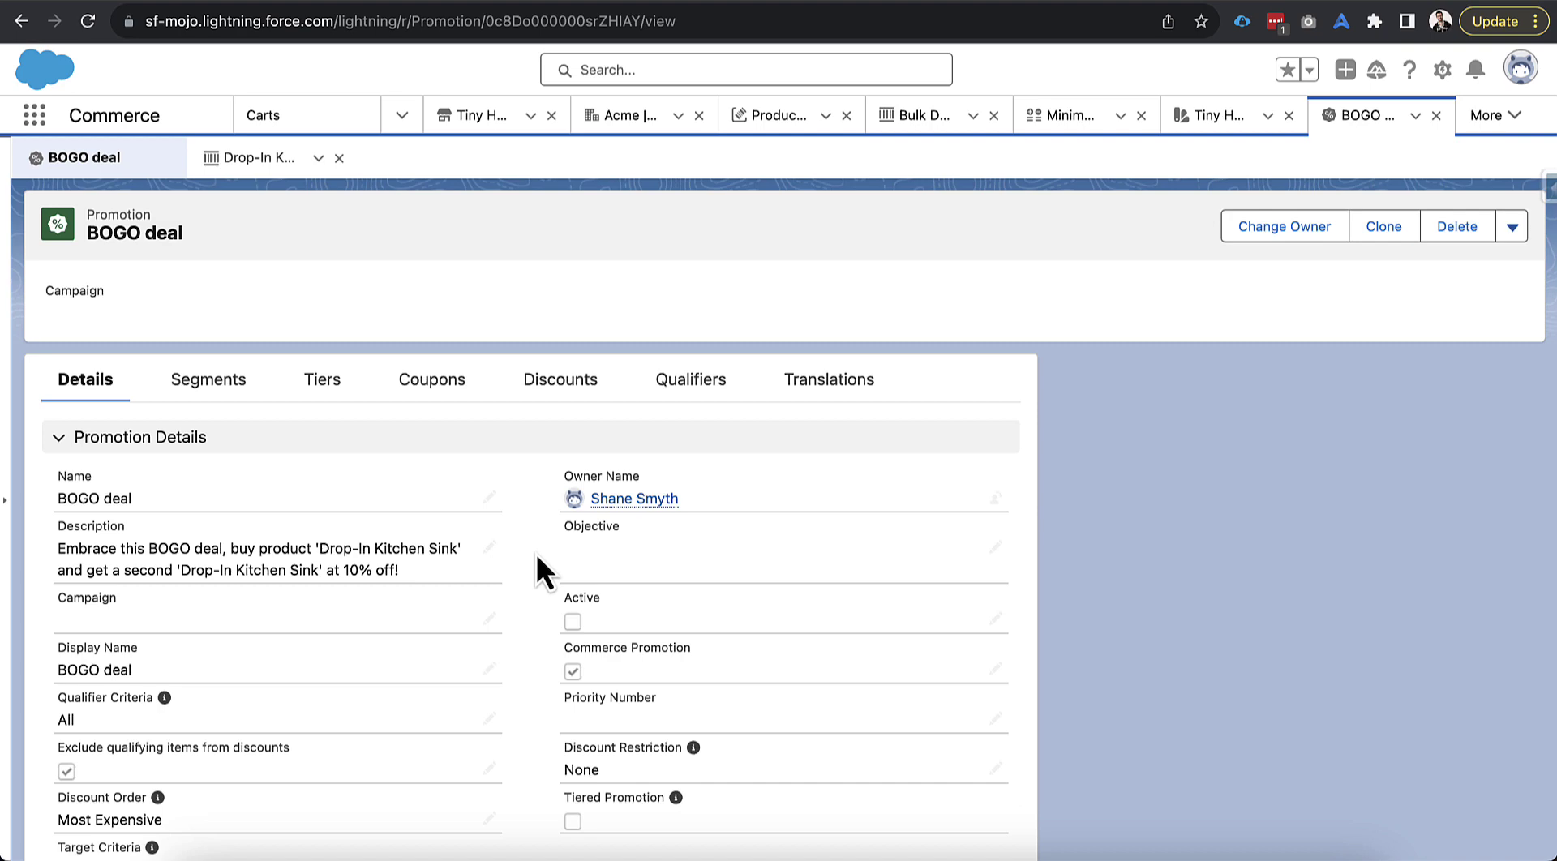
Step: Open the Tiny Homes store's Promotions workspace and begin another Einstein draft
click(480, 115)
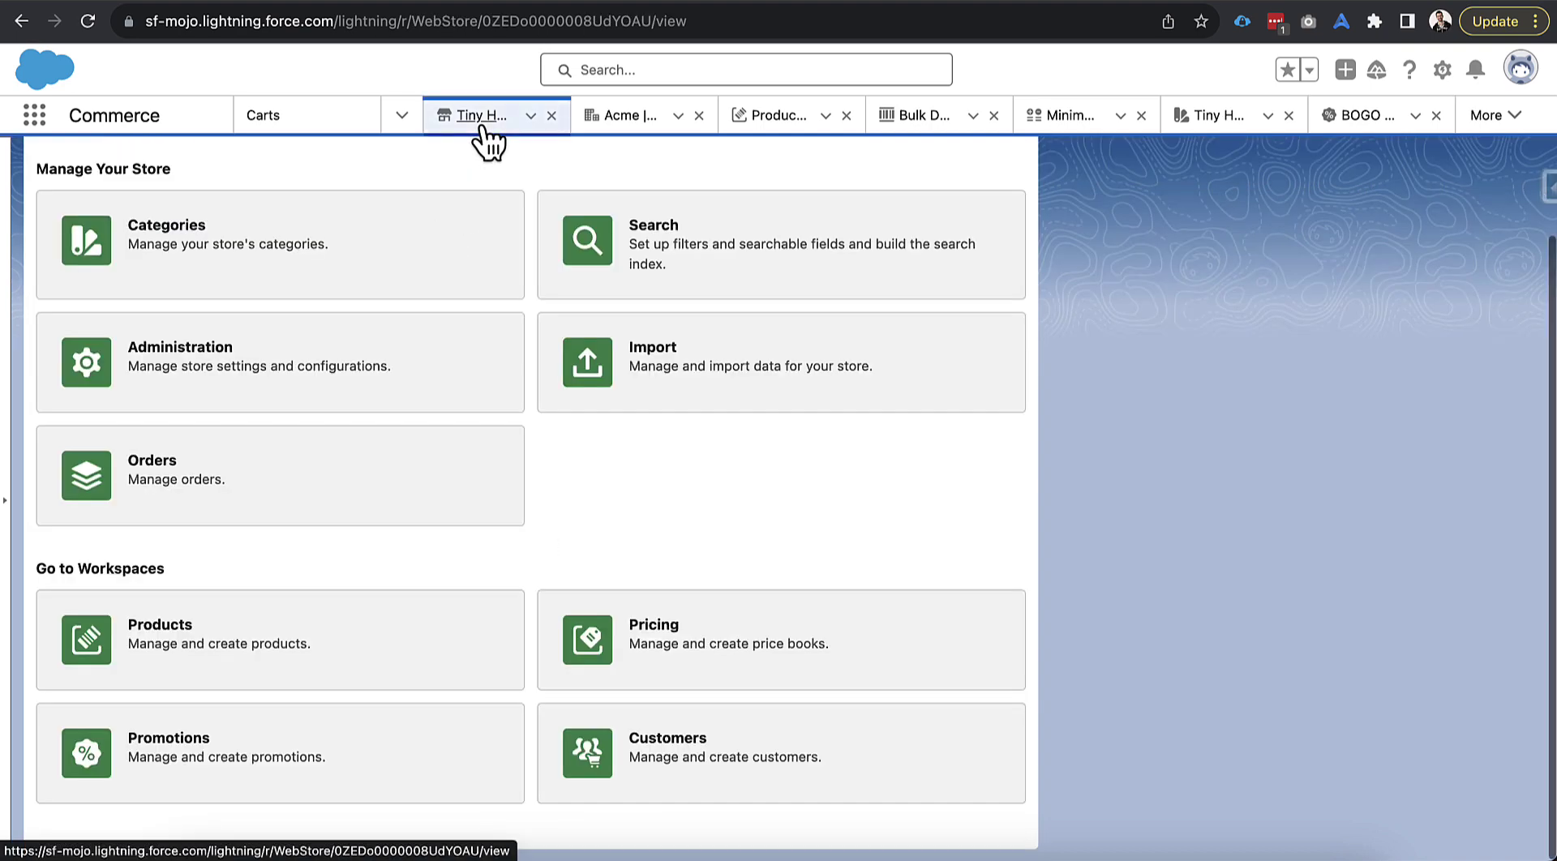
click(386, 733)
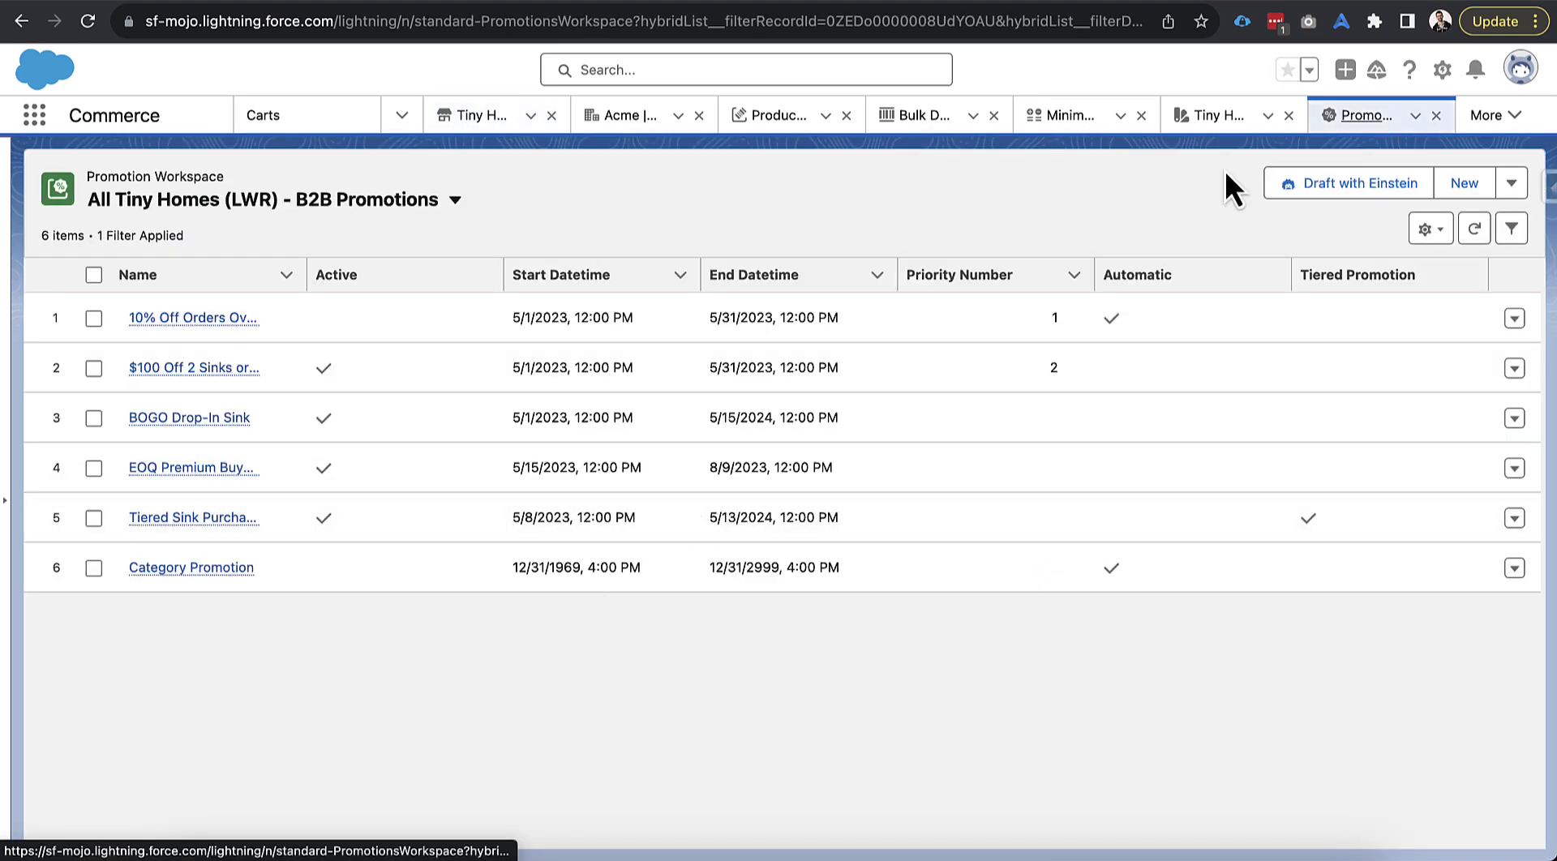
click(1318, 183)
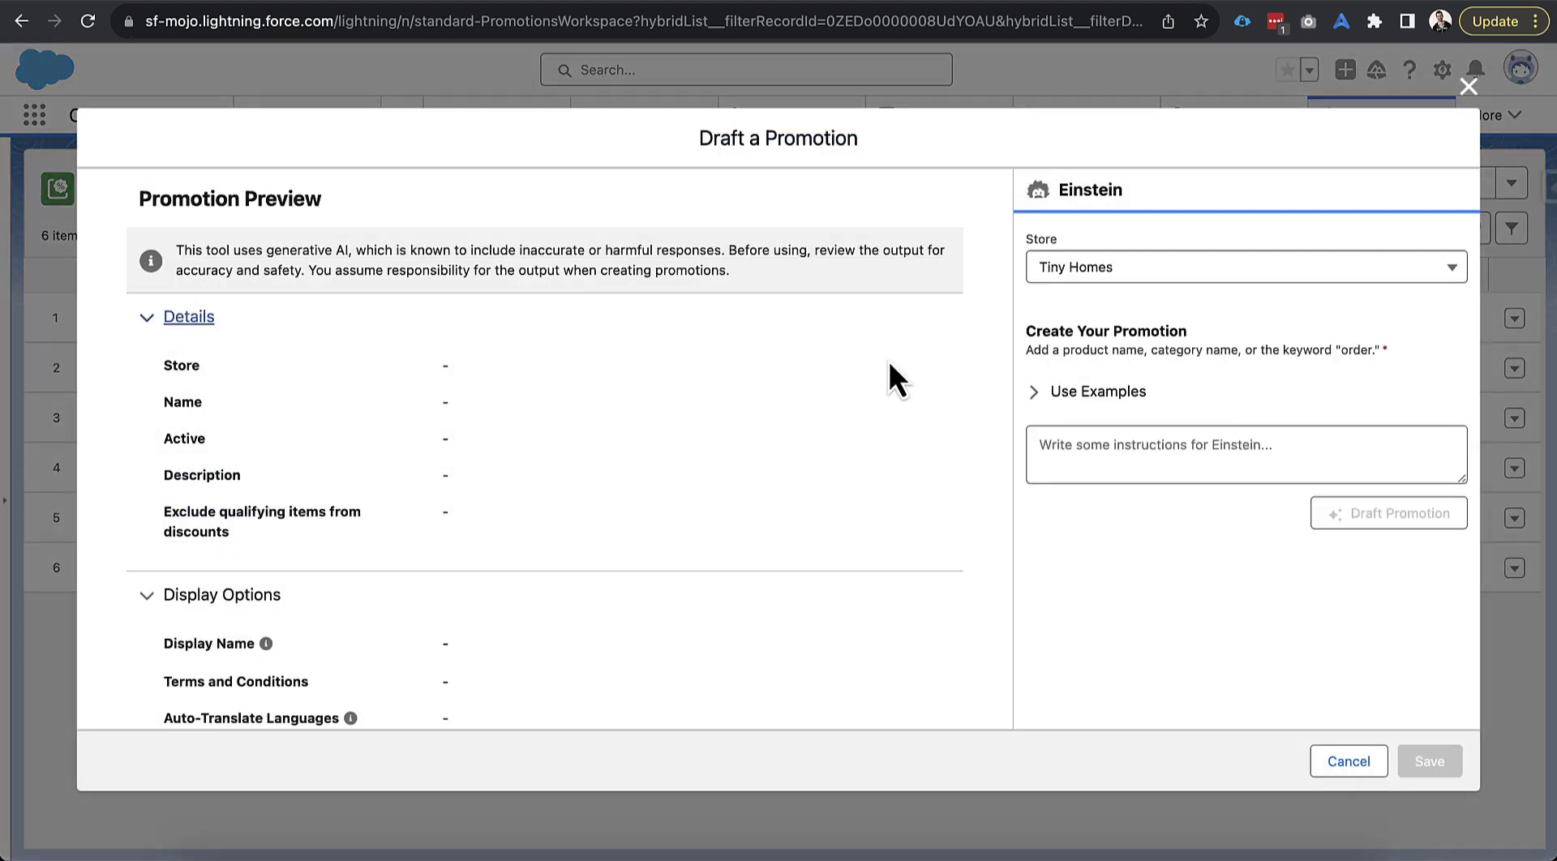
Step: Choose Tiny Homes (LWR) - B2B and paste an instant $10 off 'Building Materials' prompt
click(1079, 269)
click(1079, 336)
click(1095, 464)
text(Get an instant $10 discount on category 'Building Materials'! Shop now and save more!)
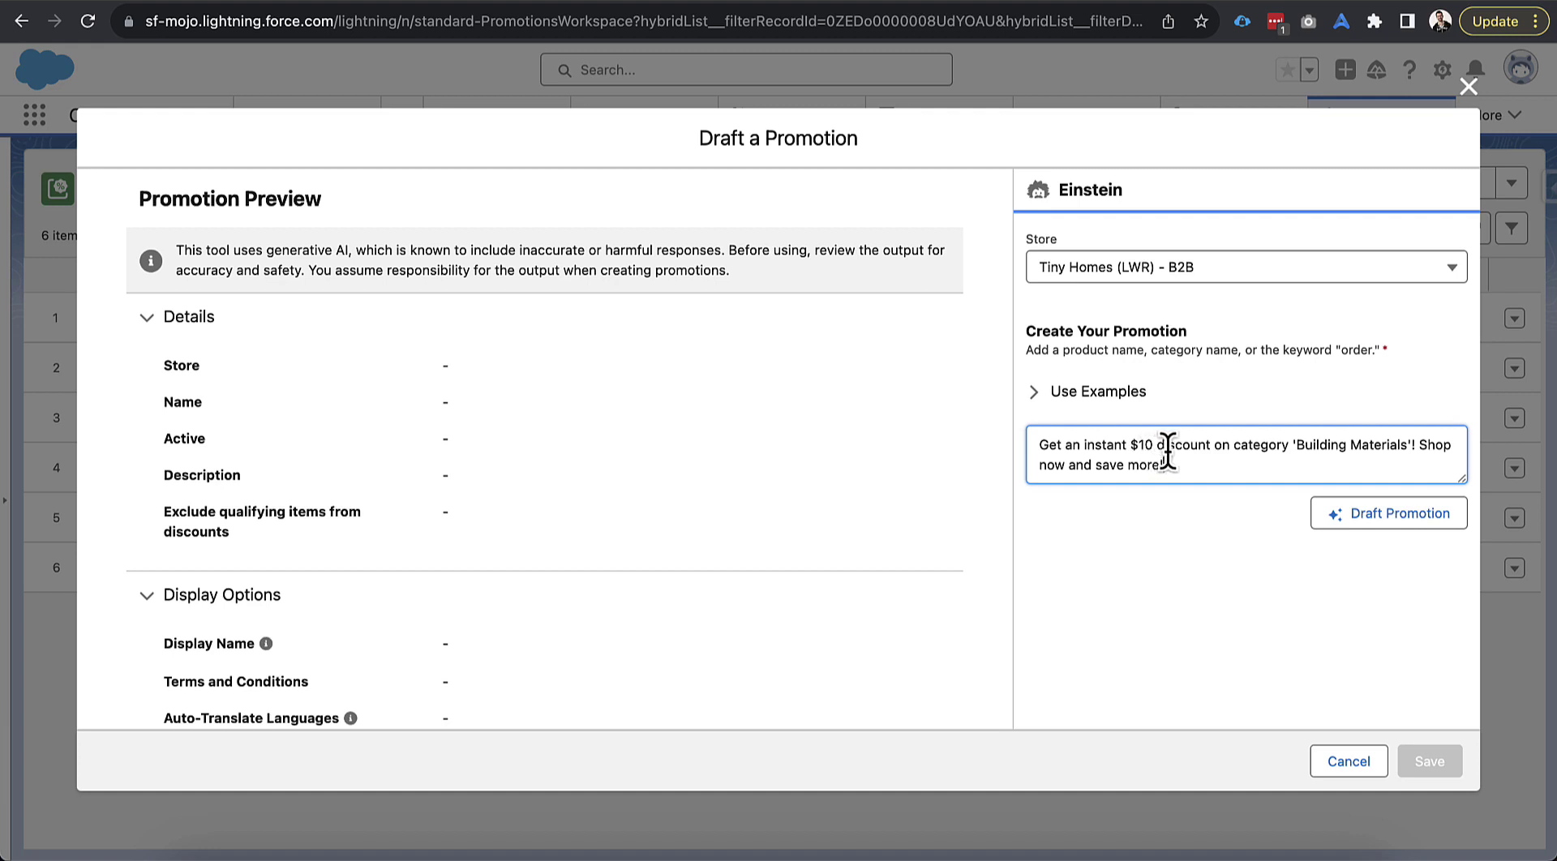
Step: Generate Einstein's draft and review the $10 off unit price discount and minimum-amount 10 qualifier
click(1356, 517)
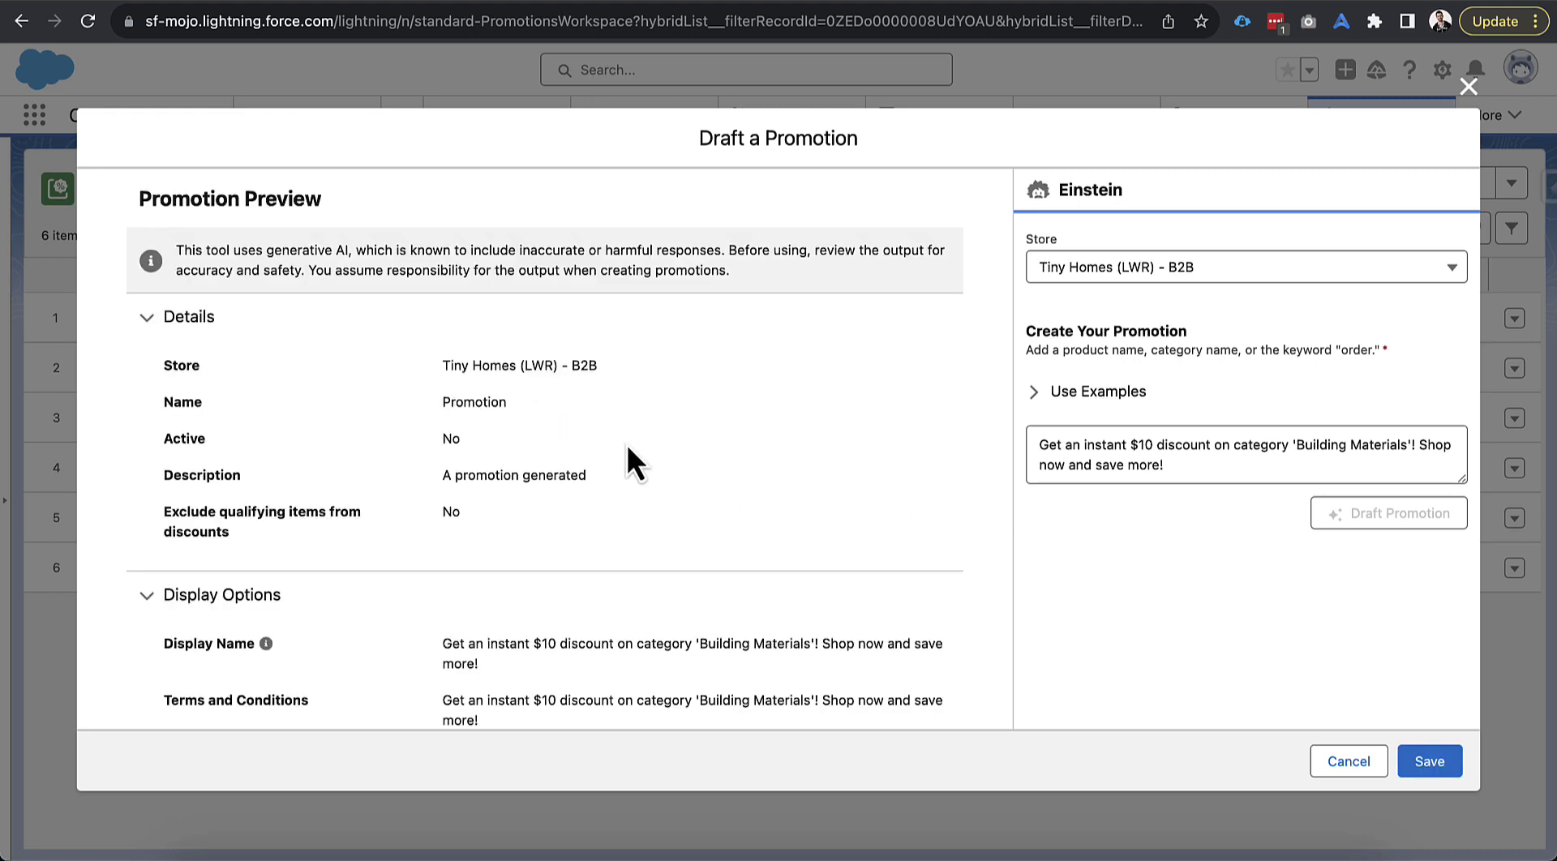
scroll(626, 444, down, 3)
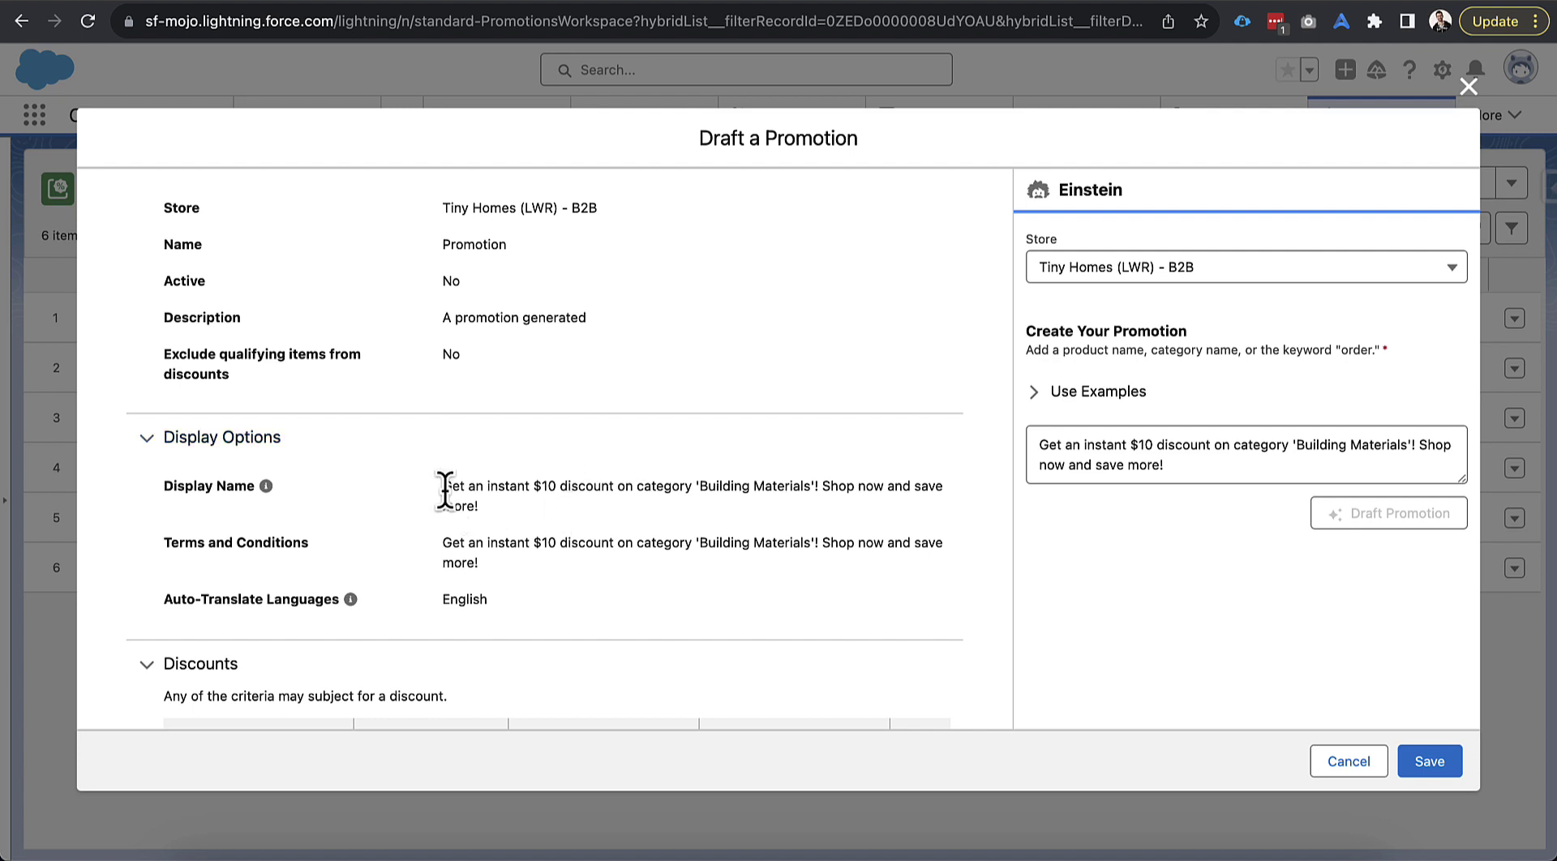
scroll(527, 519, down, 1)
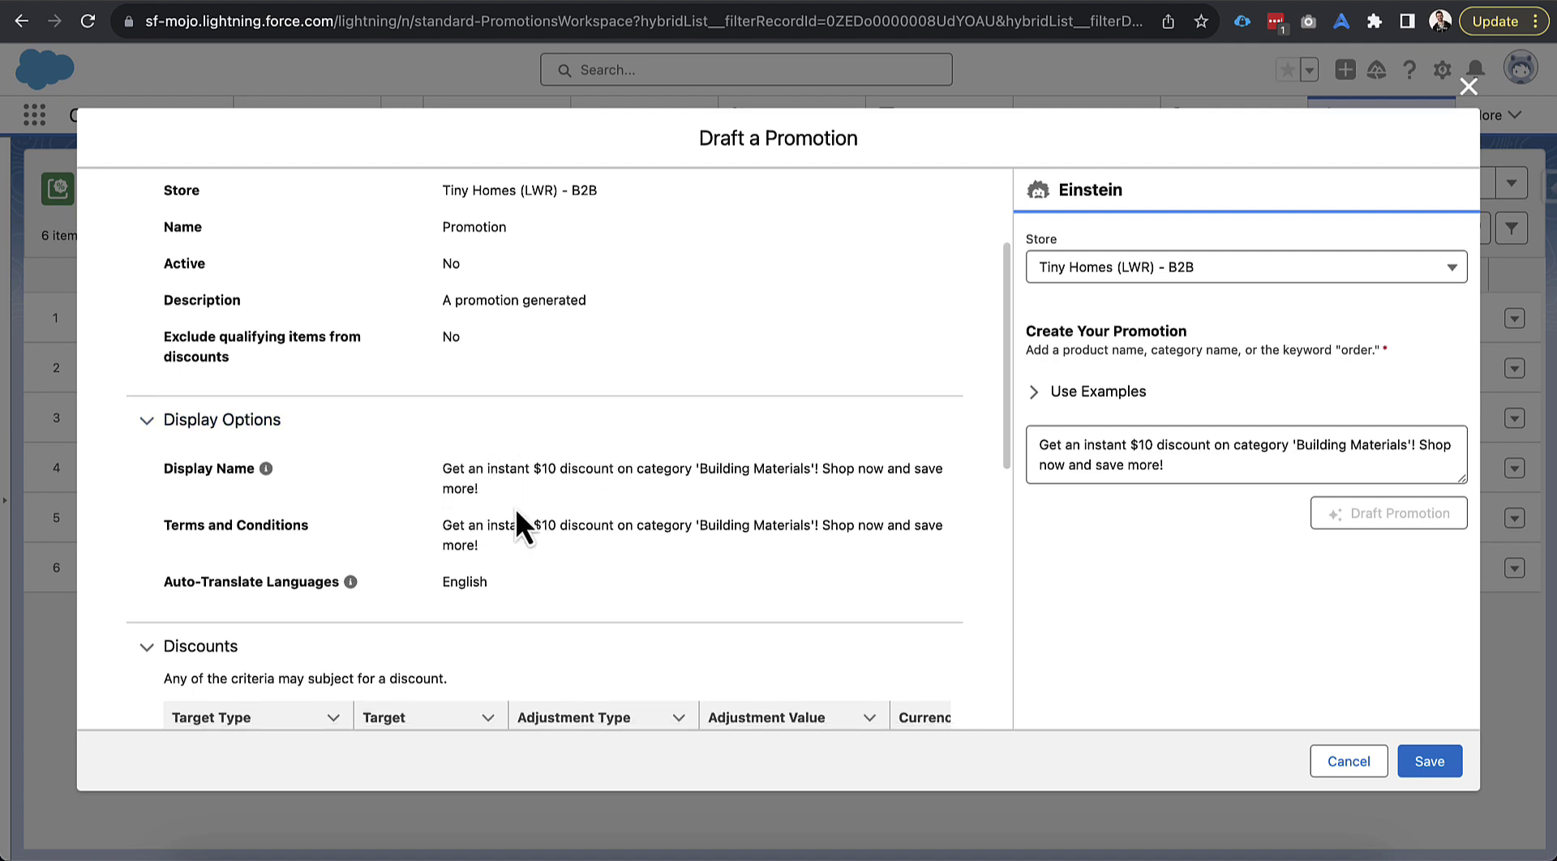
scroll(585, 545, down, 5)
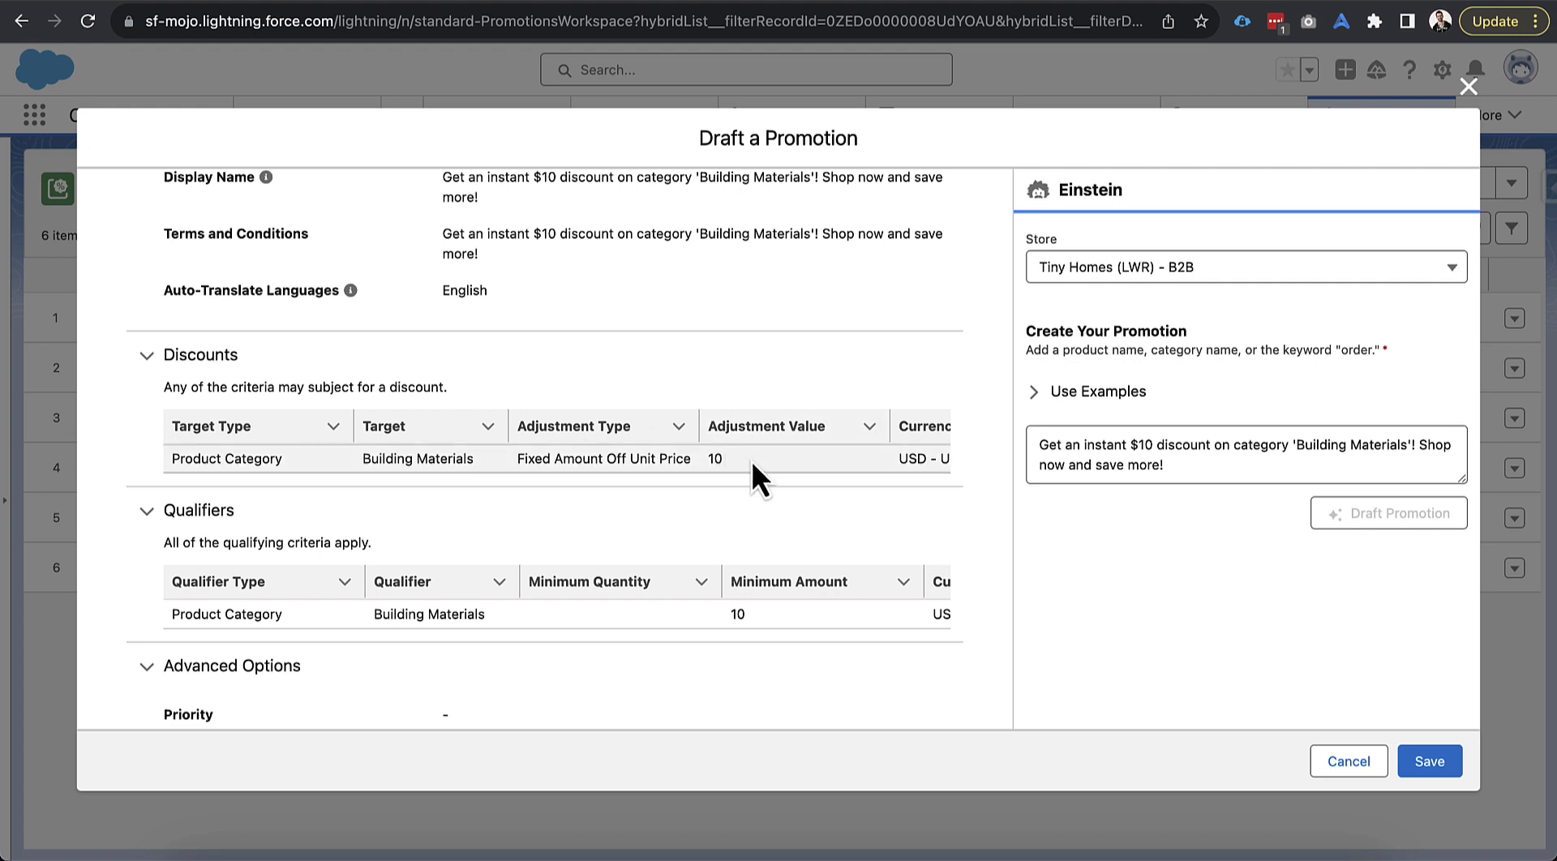
scroll(751, 461, right, 1)
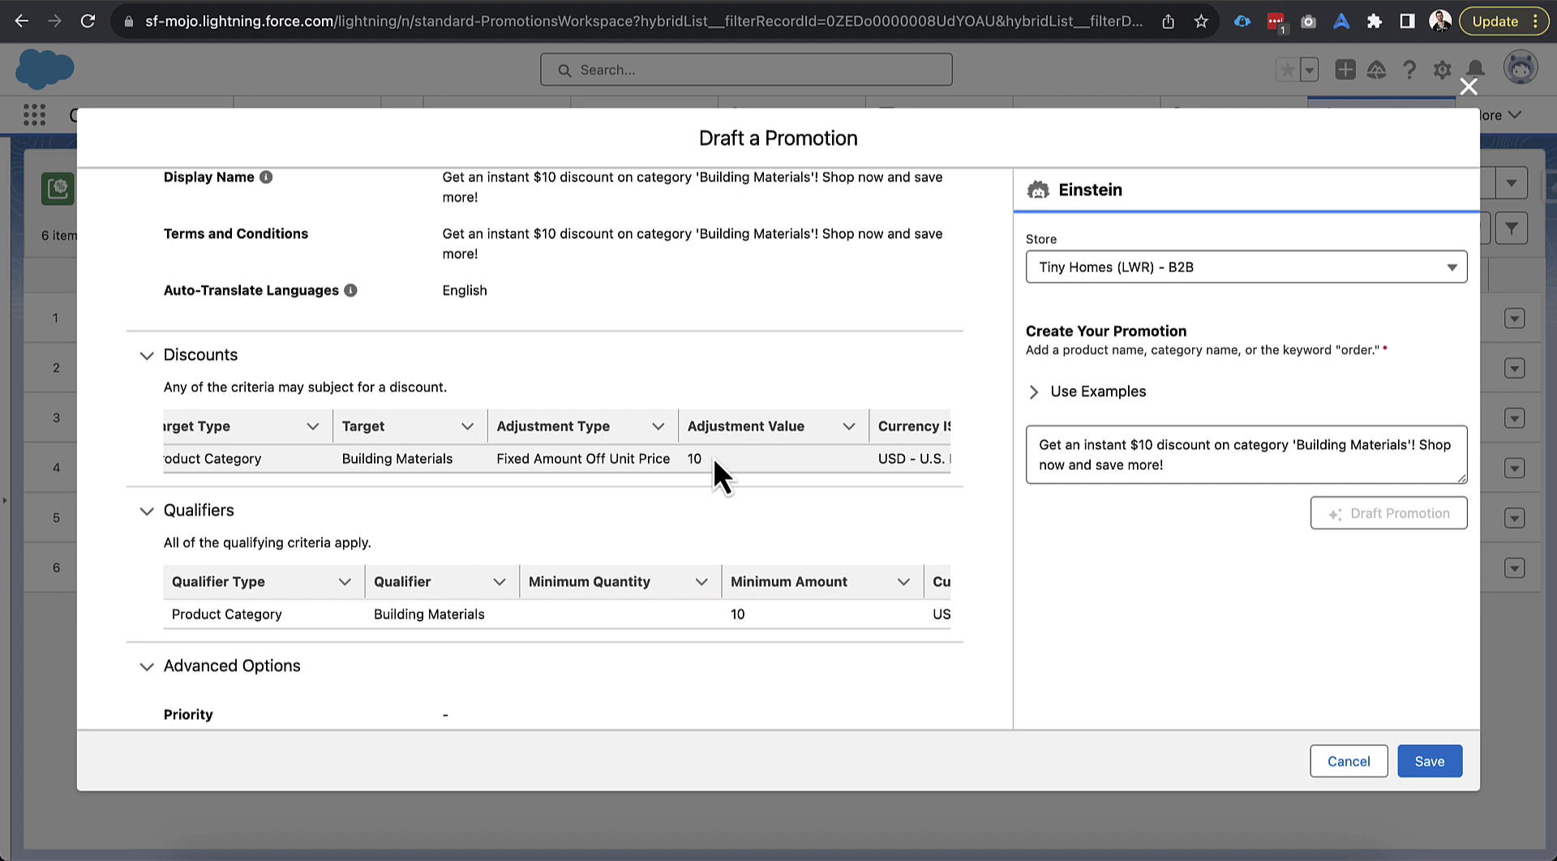
scroll(713, 457, right, 1)
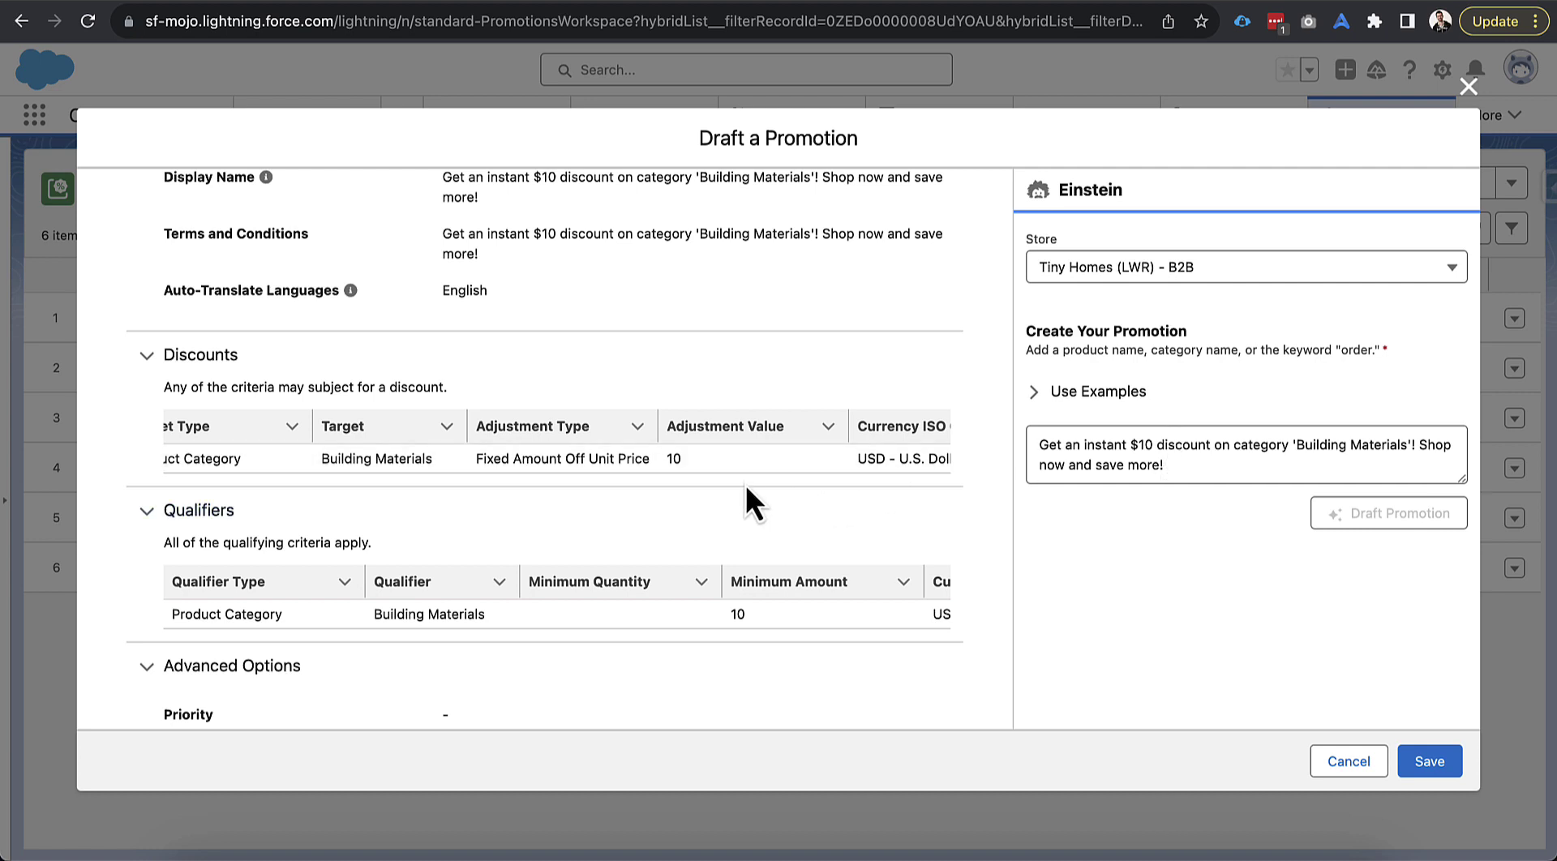
scroll(756, 507, down, 1)
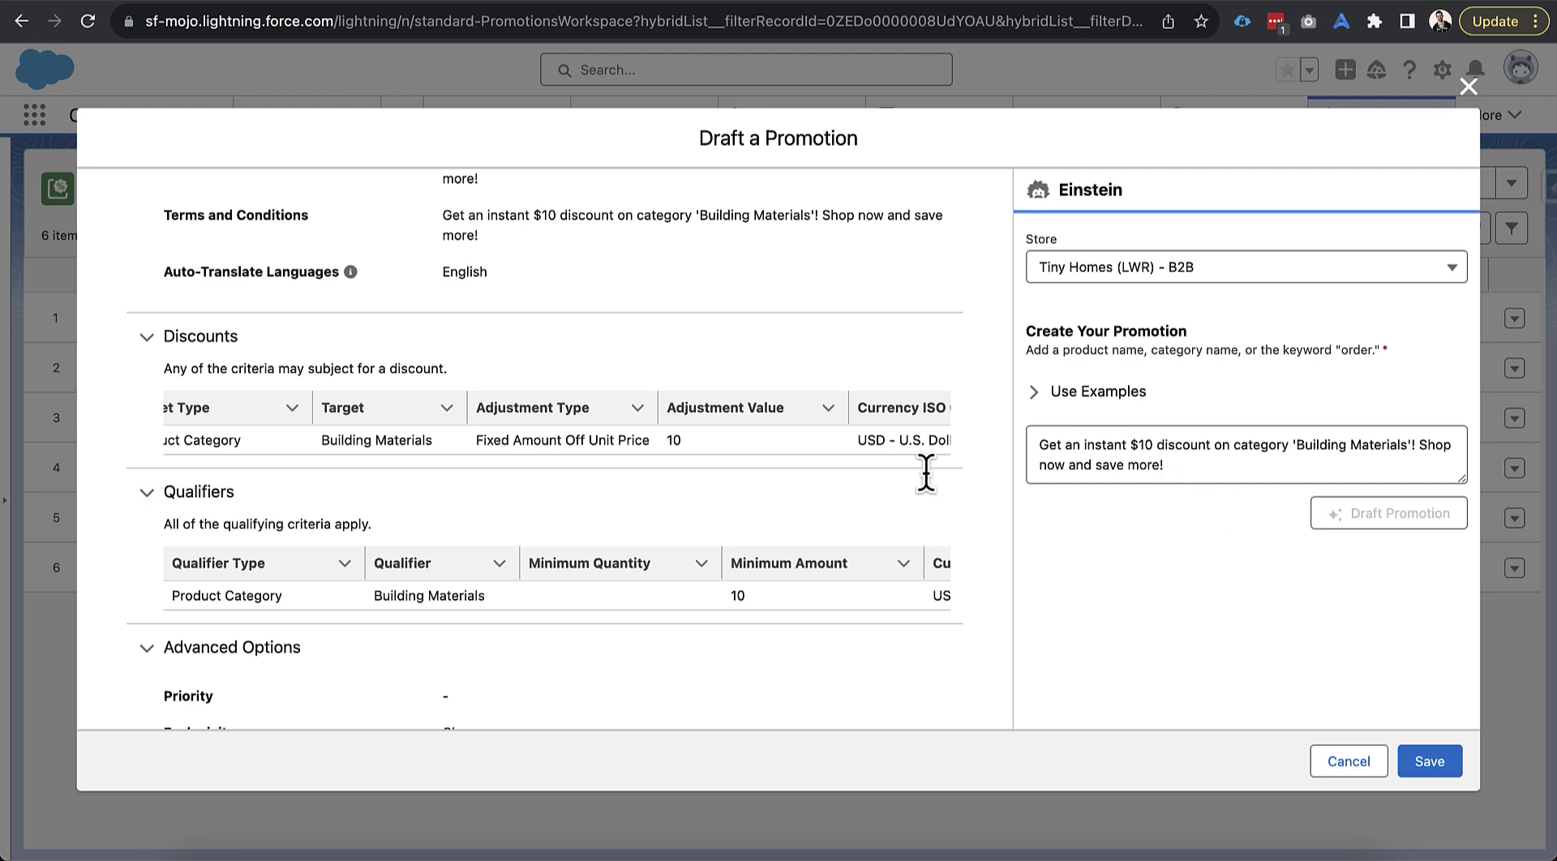
Step: Append 'We want the discount to be at the cart level' to the prompt and redraft for $10 off the transaction
click(1192, 468)
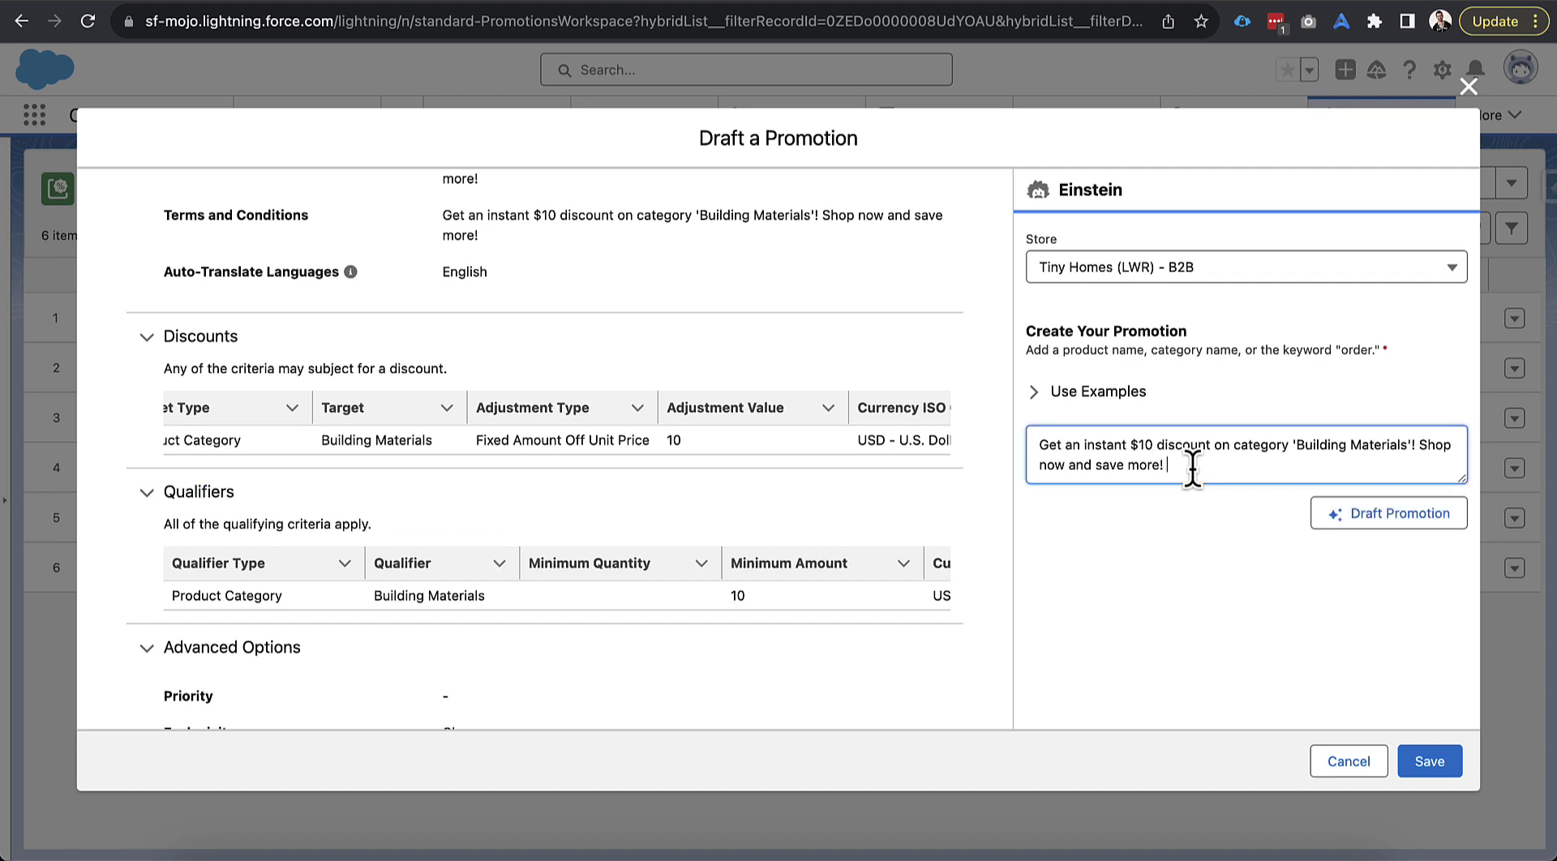
text(We want the discount to be )
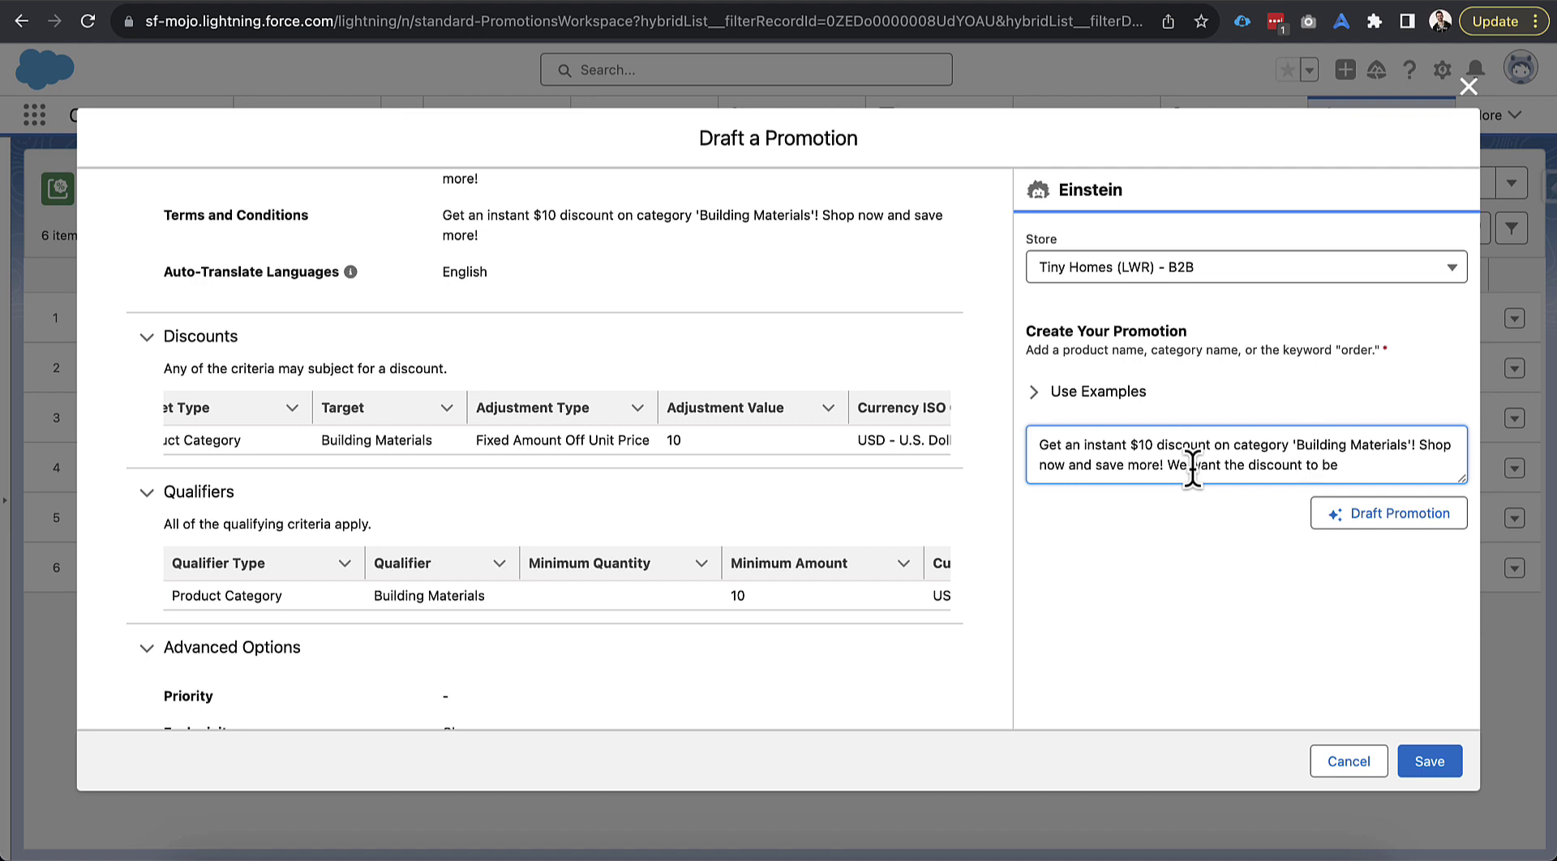
text(at the cart level)
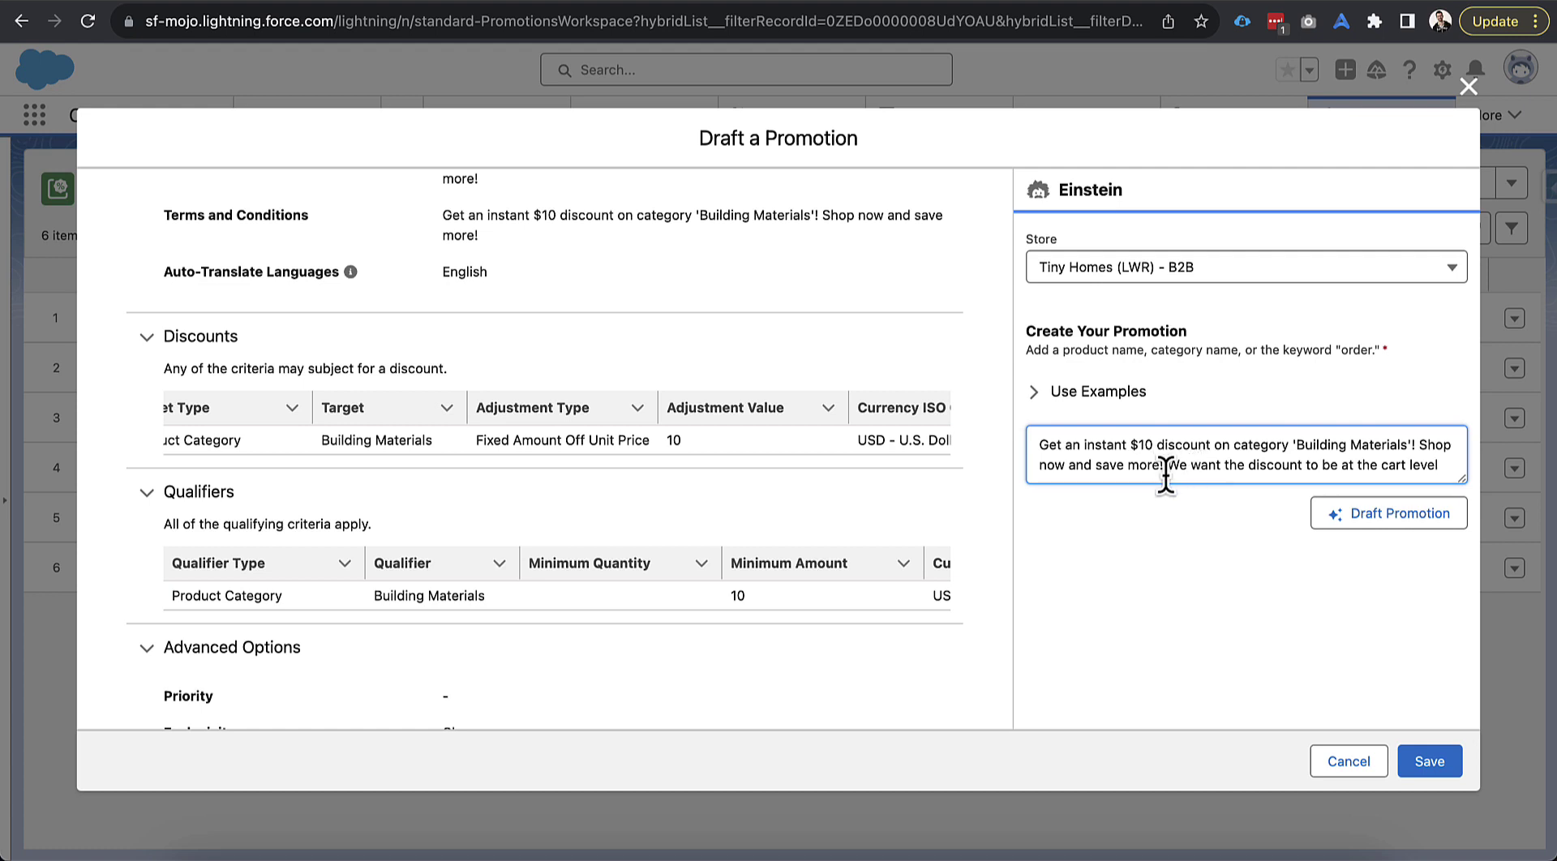
click(1348, 514)
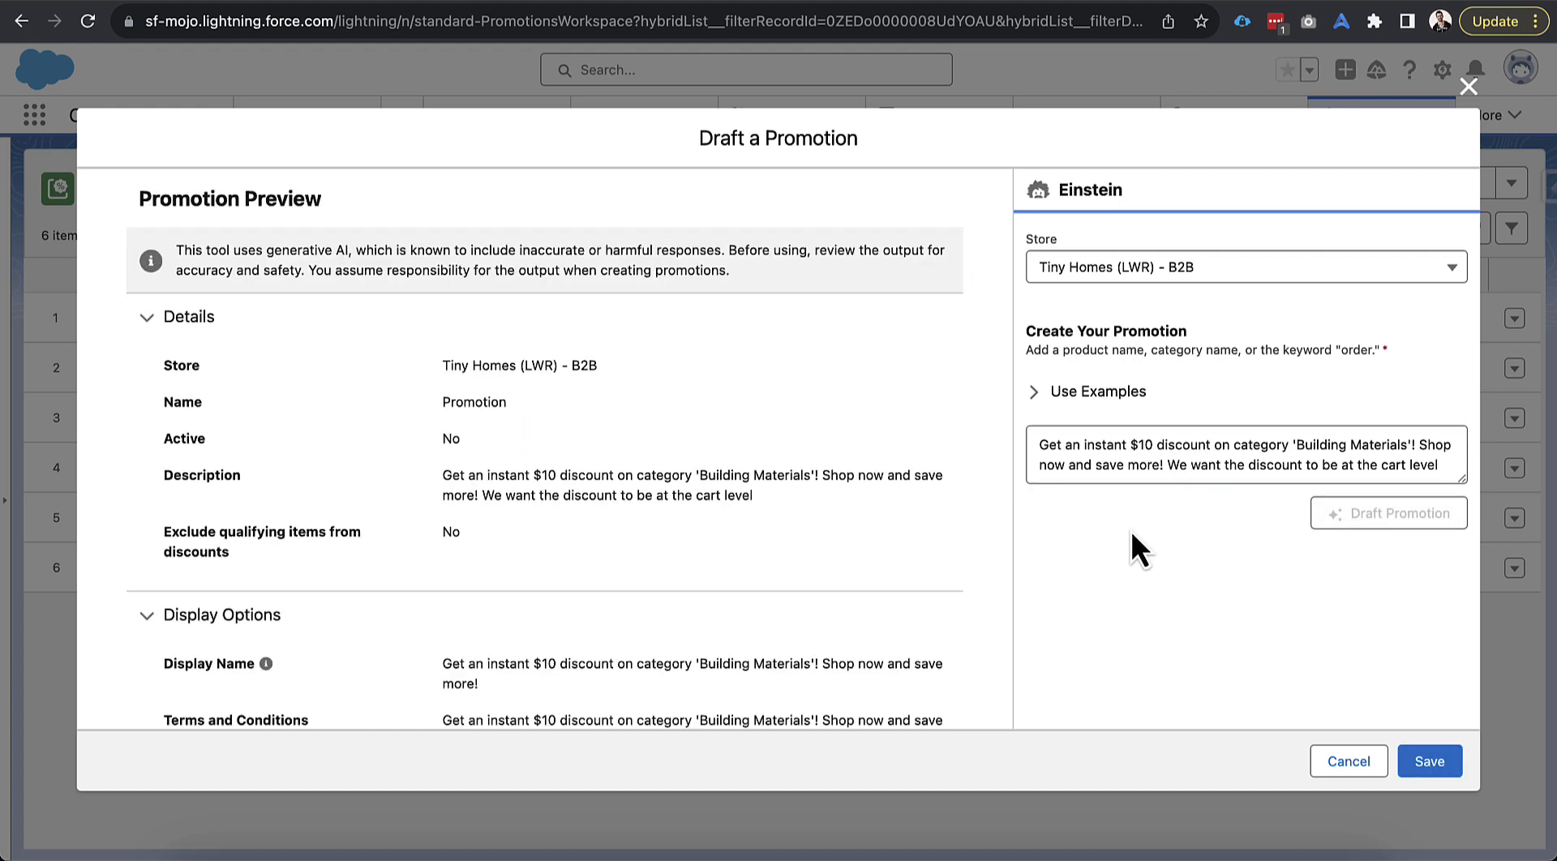
scroll(883, 523, down, 5)
scroll(881, 523, down, 2)
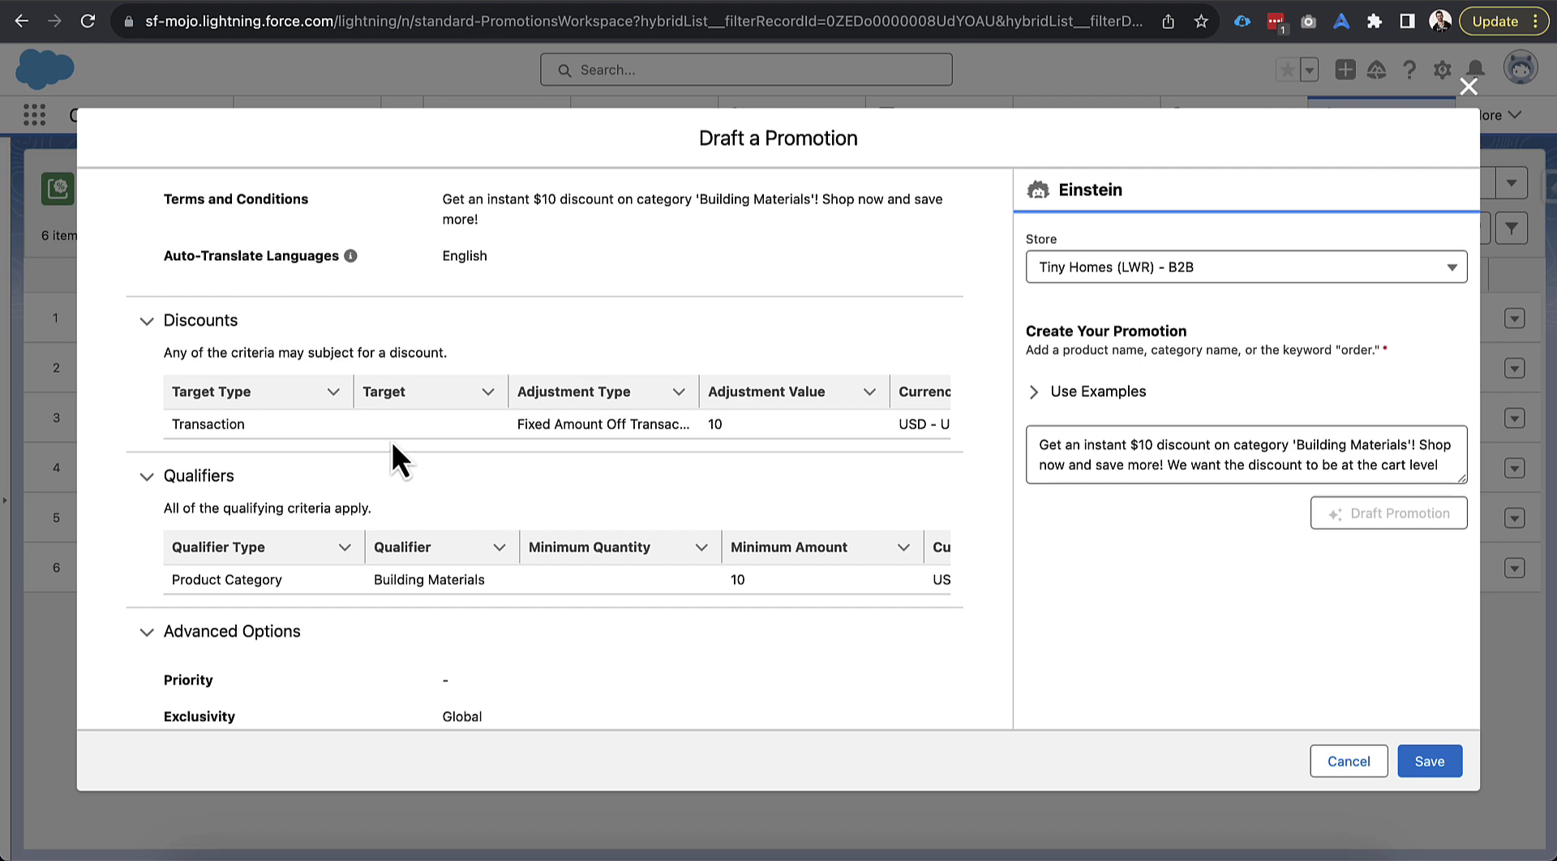
scroll(413, 446, down, 1)
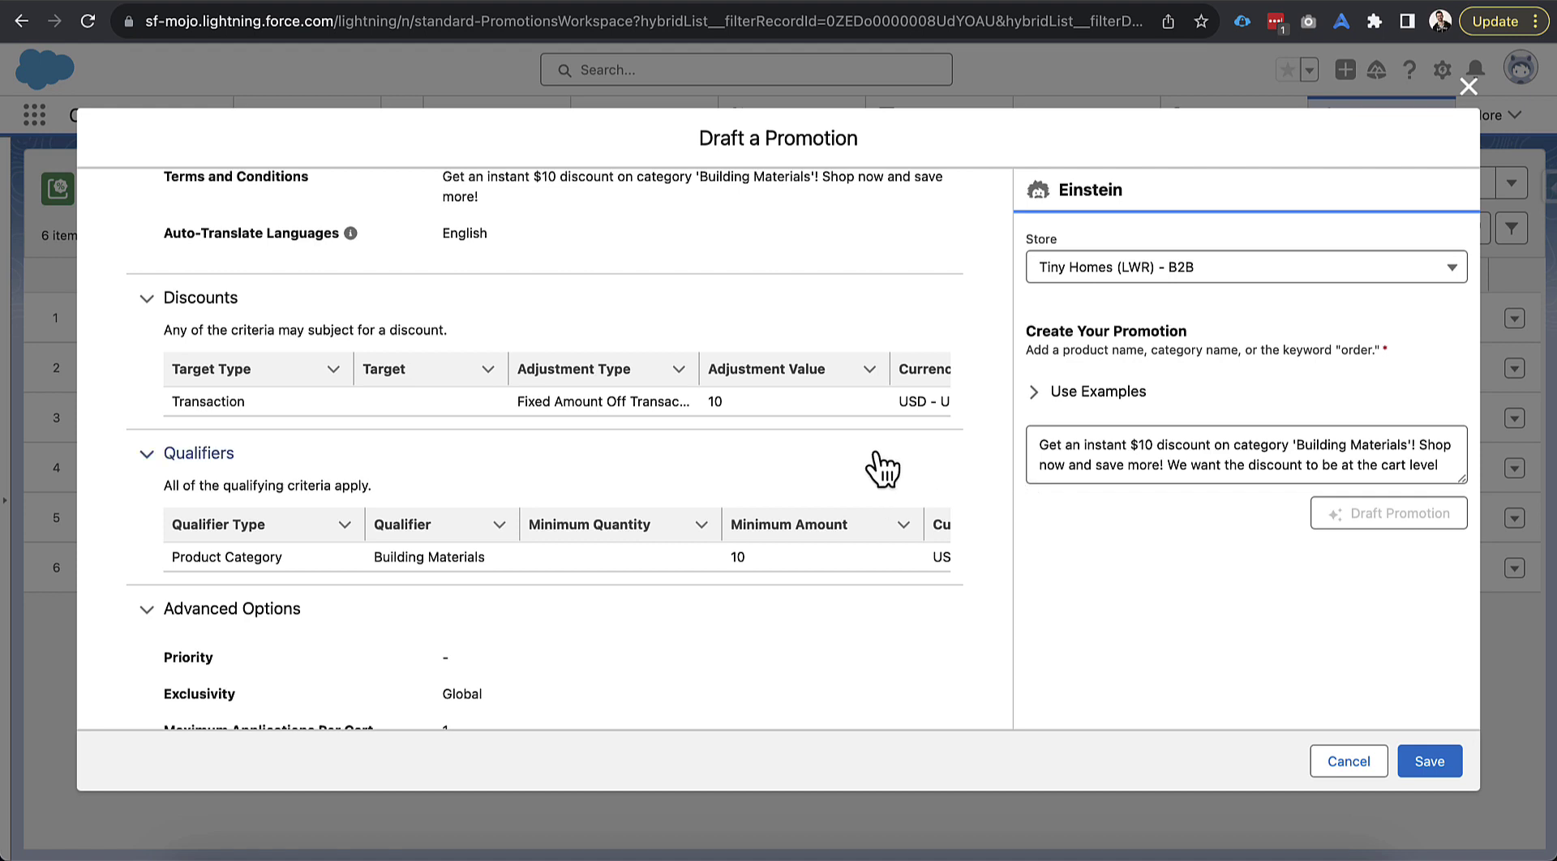
scroll(834, 469, up, 1)
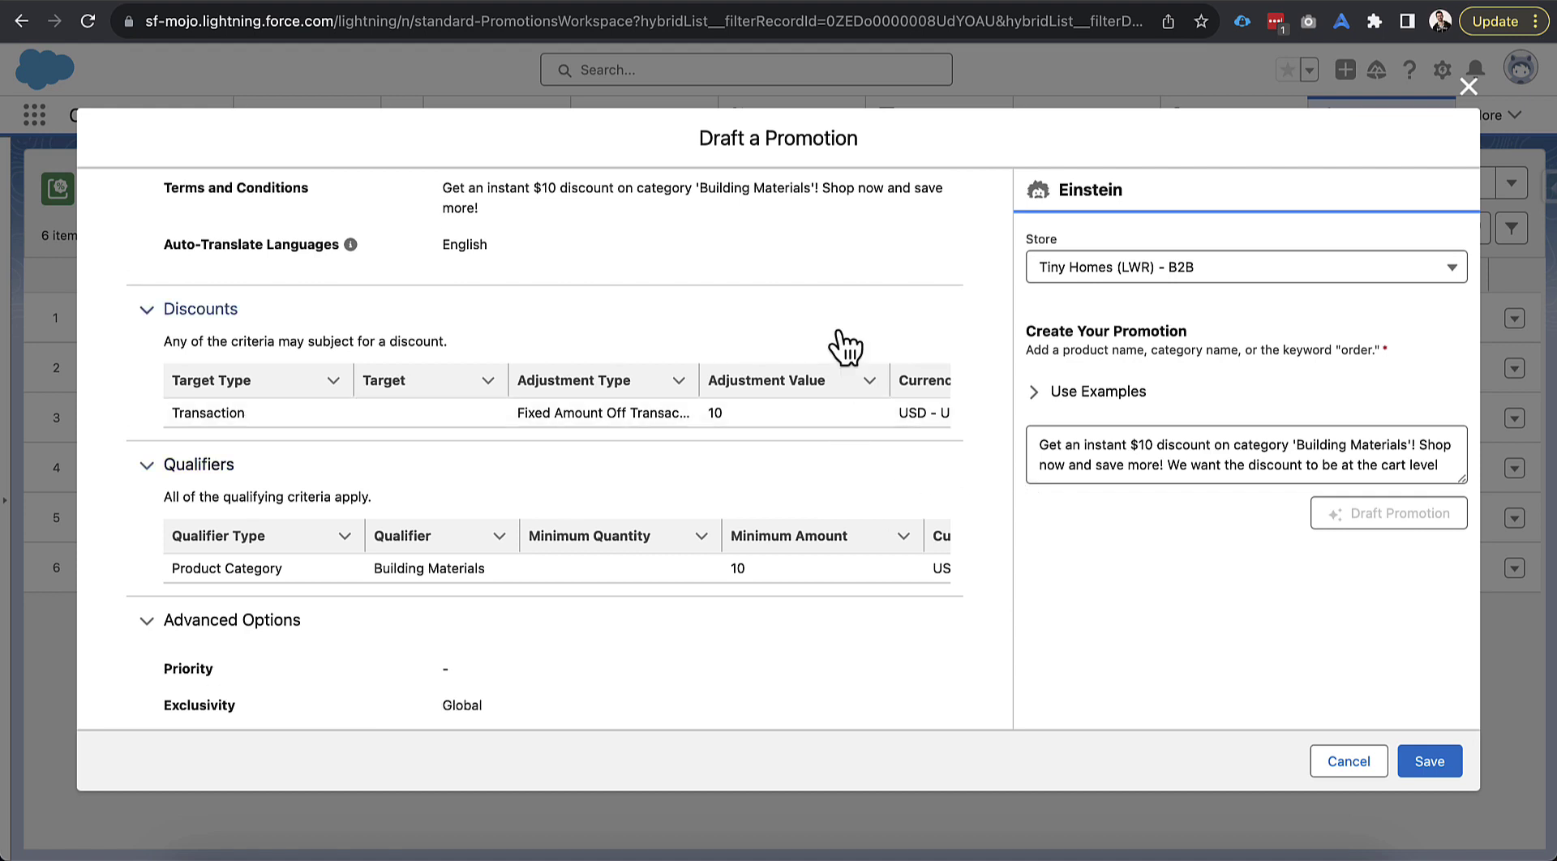